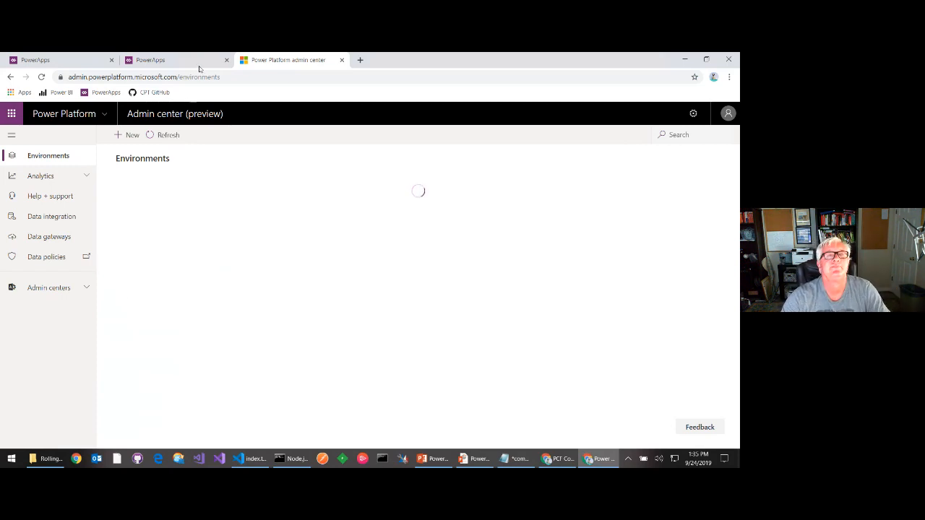
Step: Check the active PowerApps environment, then open PCF Dev 2's Settings in the admin center
left_click(175, 64)
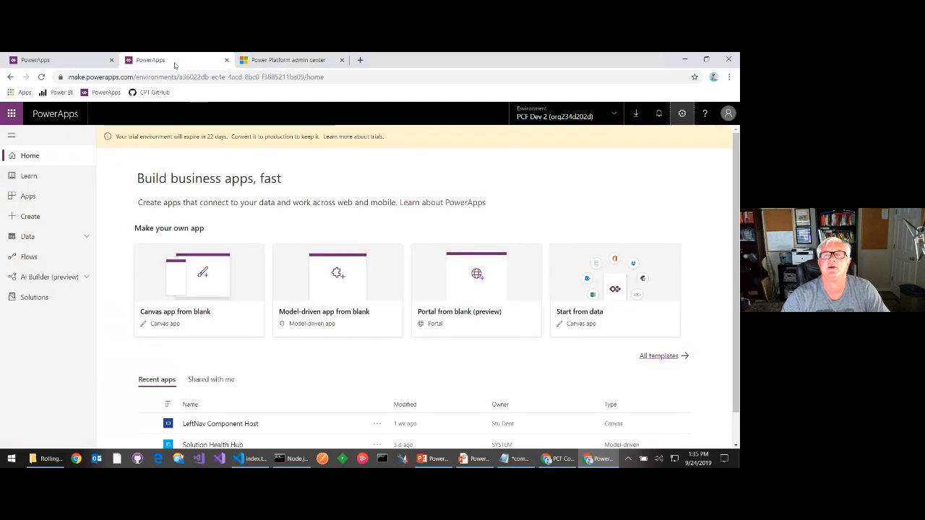
left_click(567, 117)
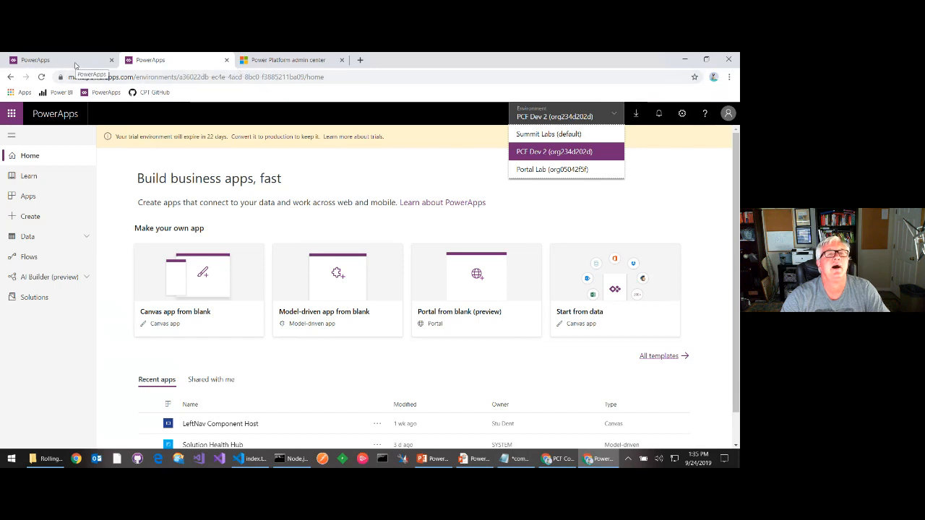
left_click(271, 62)
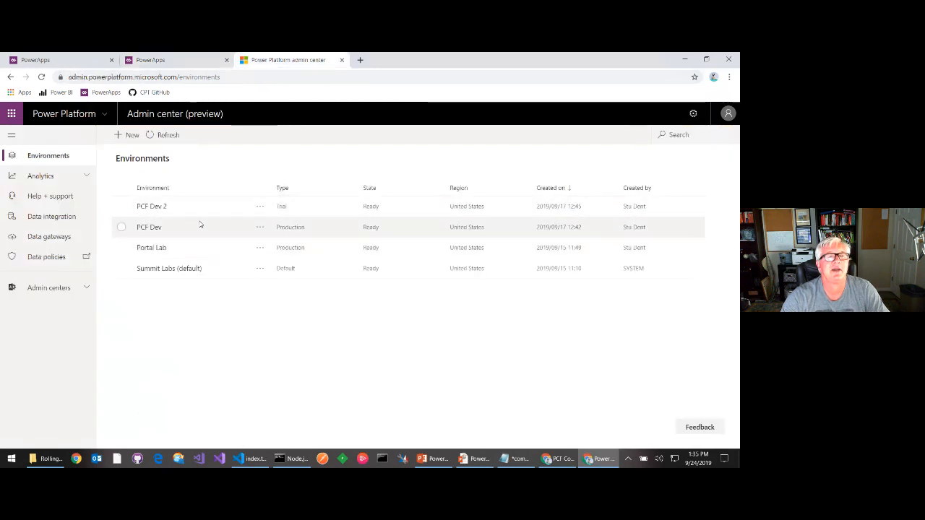
left_click(259, 209)
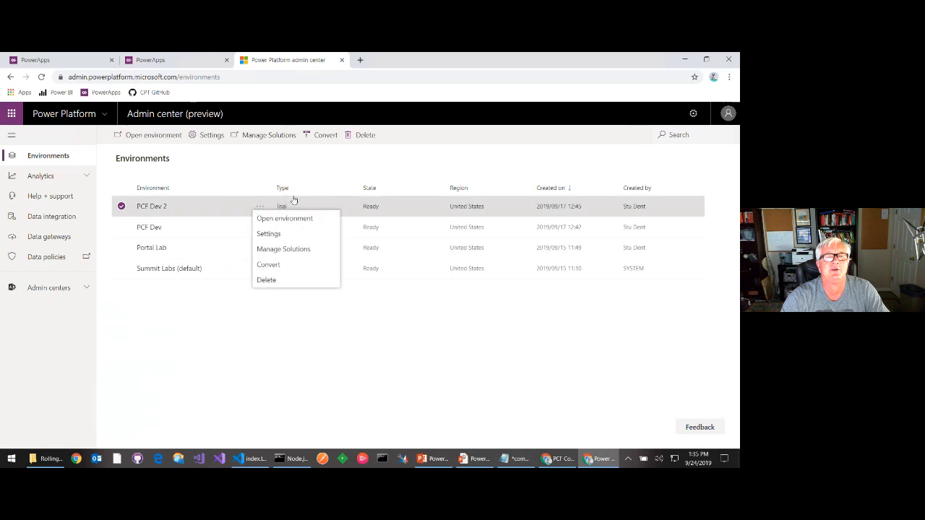
left_click(292, 236)
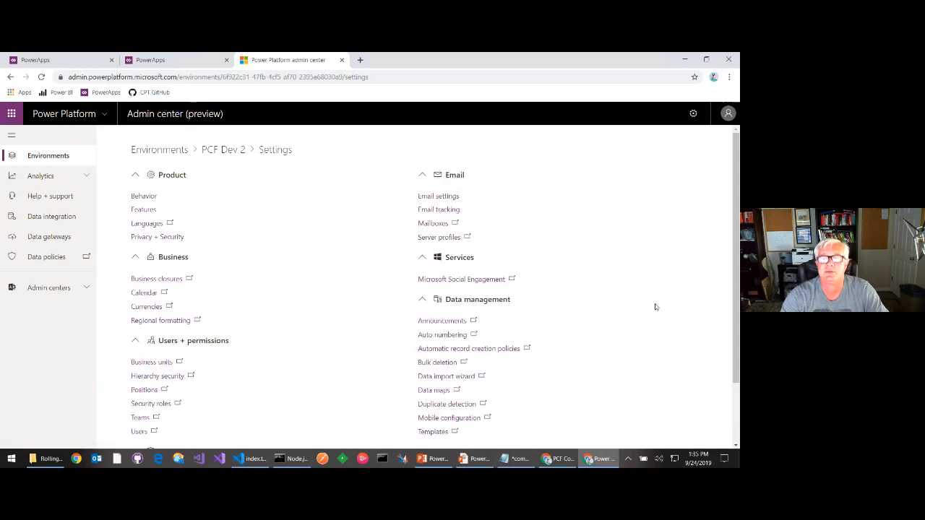
scroll(503, 325, "down", 2)
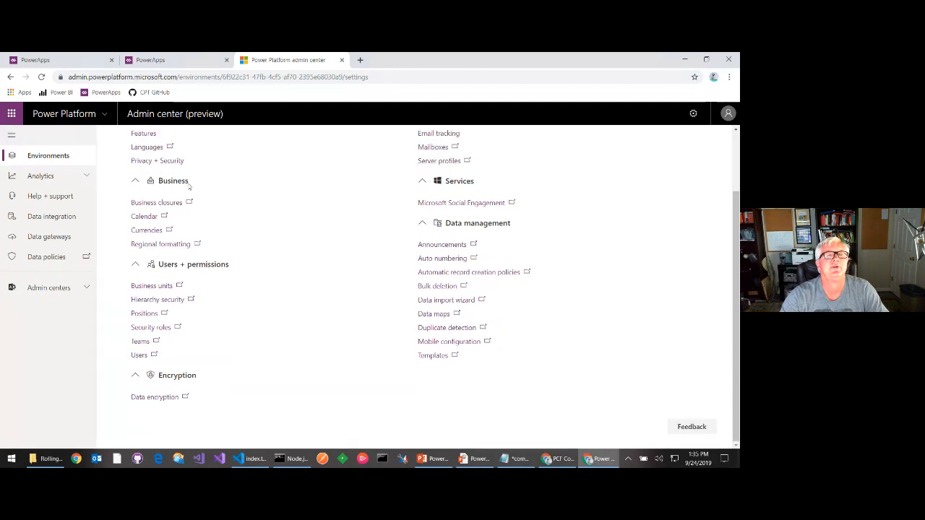
left_click(172, 162)
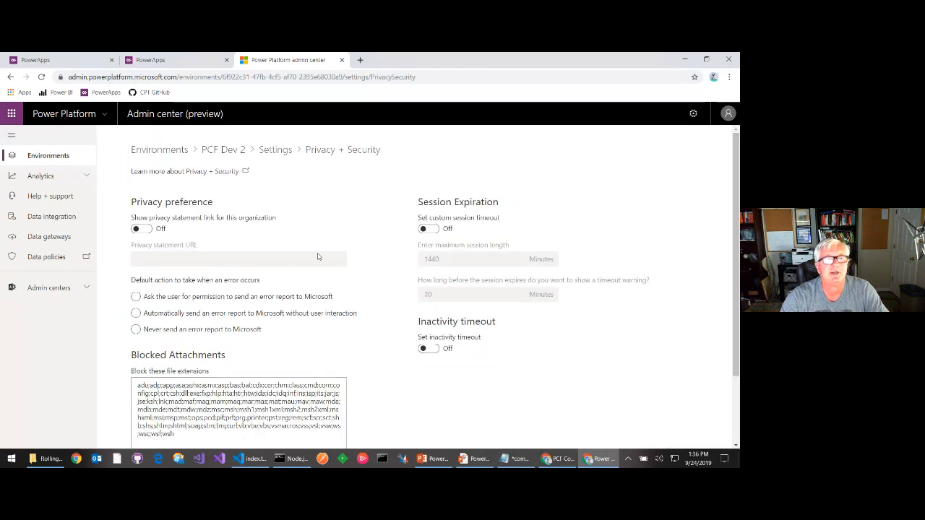
scroll(315, 258, "down", 2)
scroll(310, 267, "up", 1)
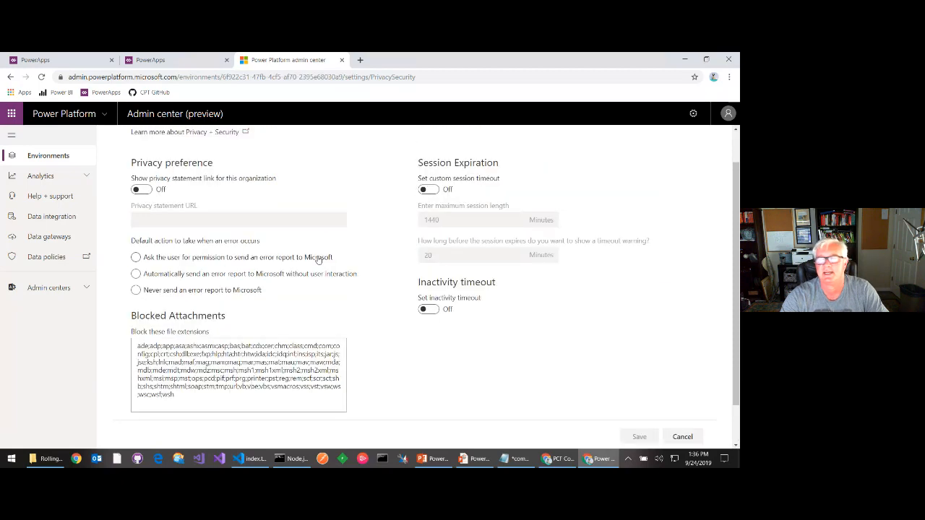
left_click(10, 77)
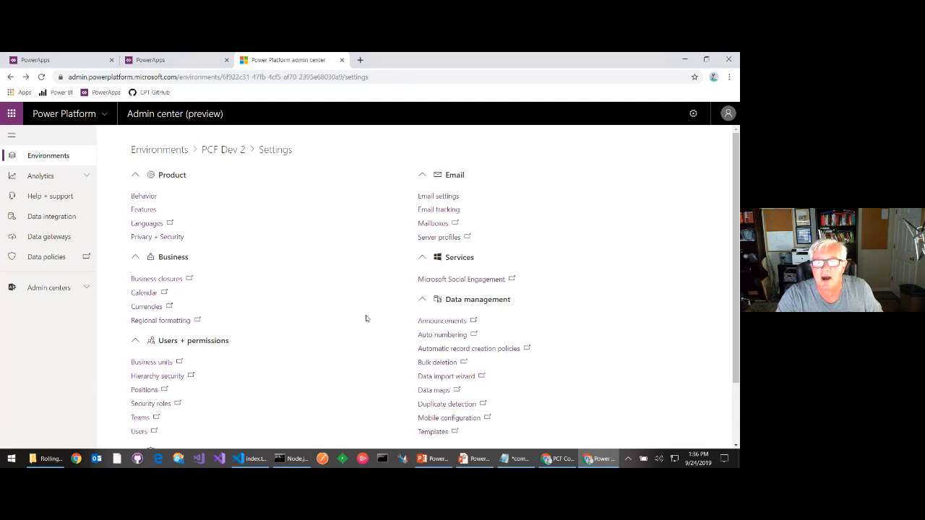
scroll(364, 318, "down", 1)
scroll(364, 322, "down", 1)
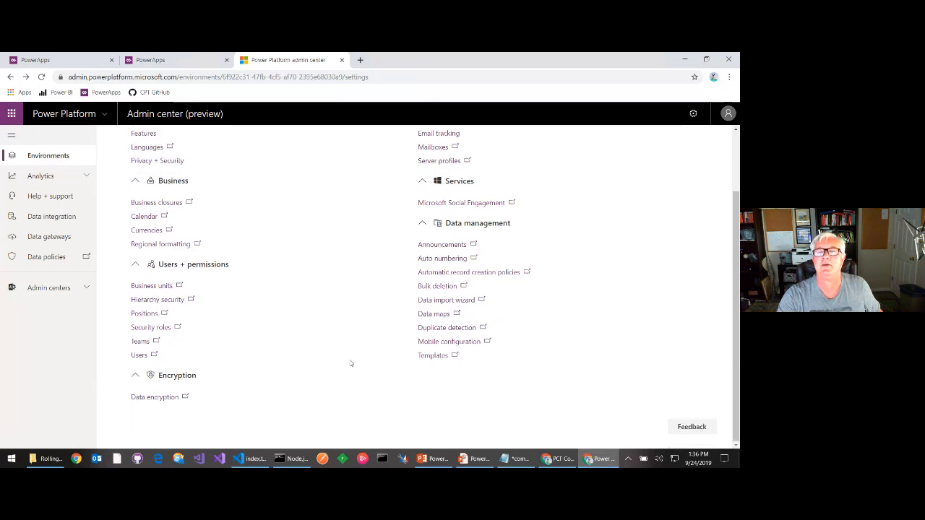
scroll(351, 363, "up", 1)
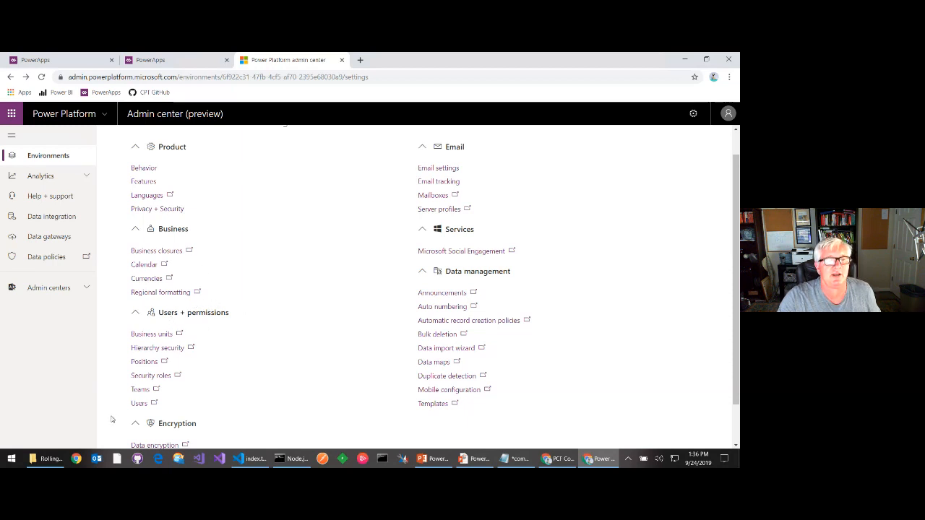
scroll(112, 403, "down", 2)
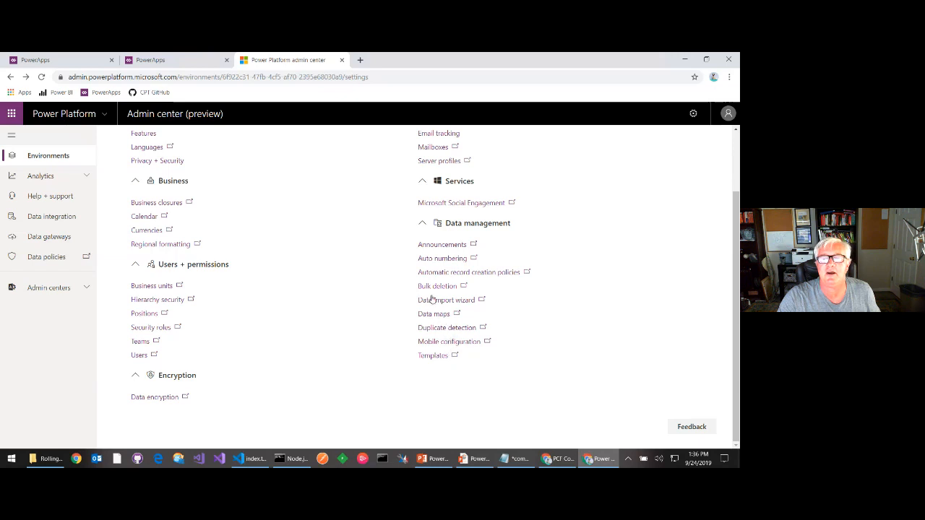
scroll(436, 230, "up", 2)
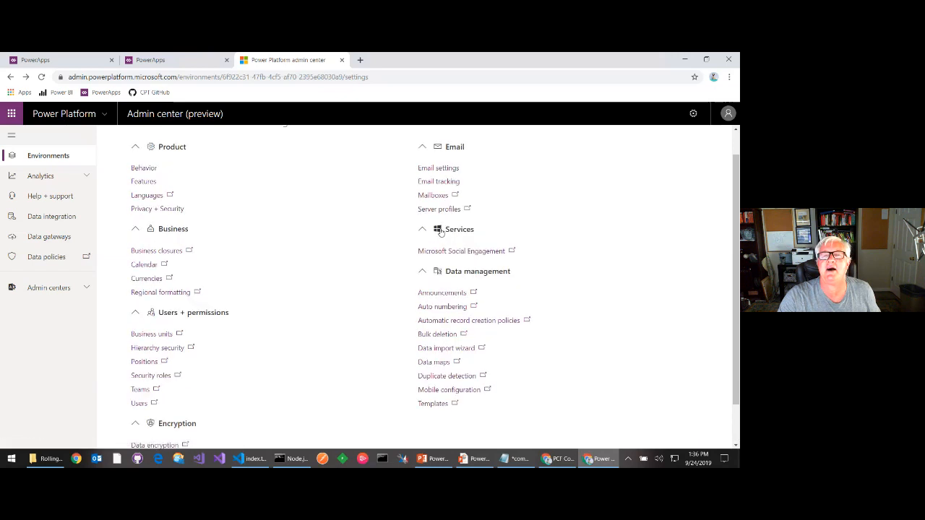
left_click(224, 153)
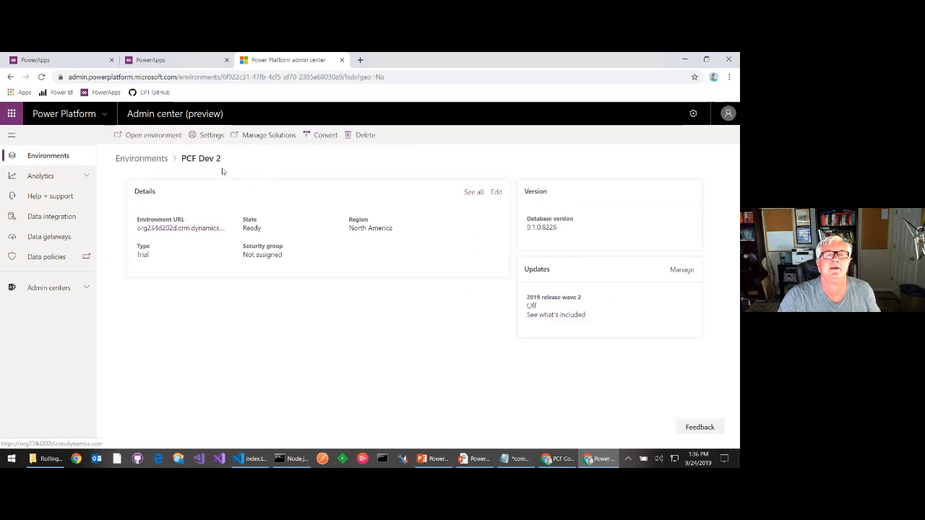
left_click(211, 135)
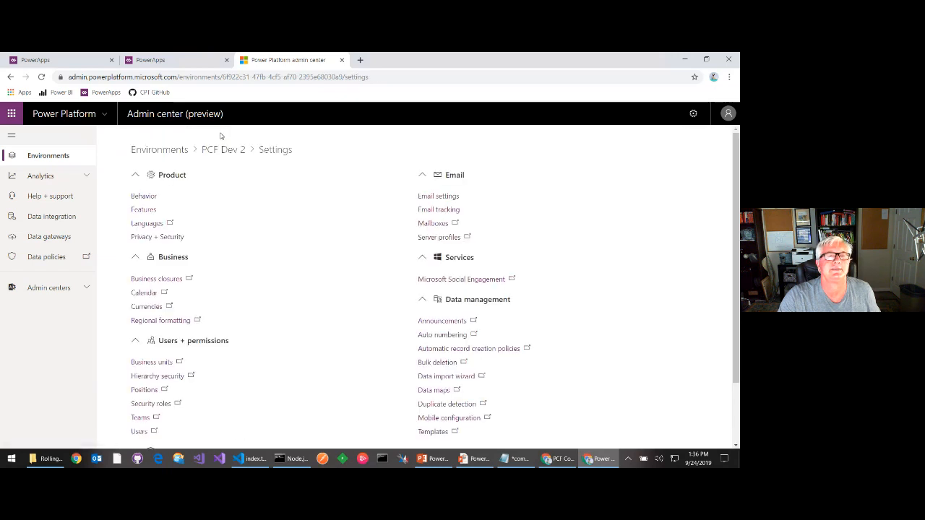
Step: Look through PCF Dev 2's Features settings and return to the settings list
left_click(142, 209)
scroll(345, 318, "down", 1)
scroll(344, 321, "down", 2)
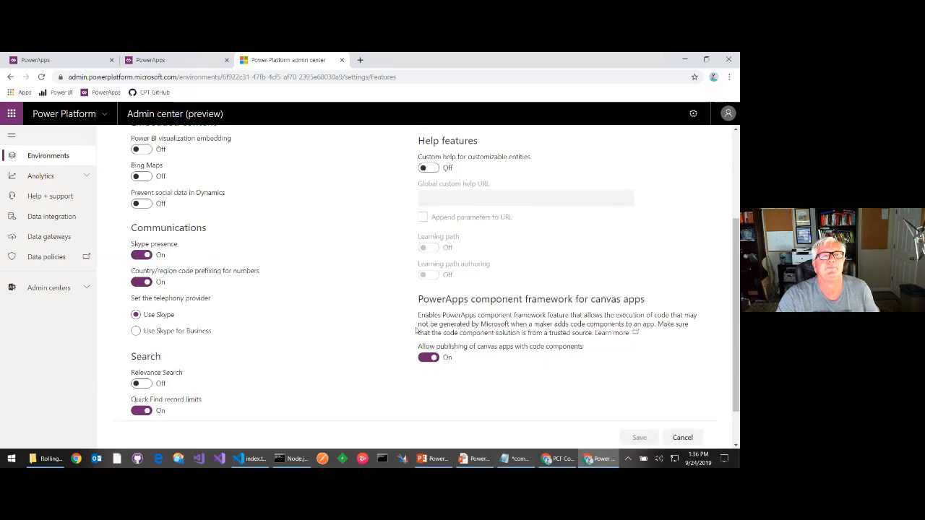
scroll(376, 307, "up", 3)
left_click(264, 152)
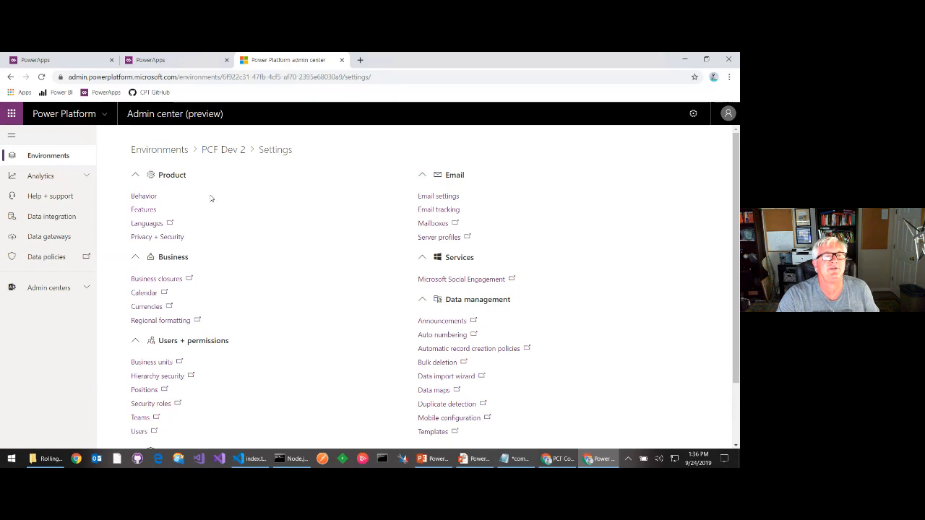
Step: Toggle 'Allow publishing of canvas apps with code components' off and back on, then close the admin center
left_click(148, 210)
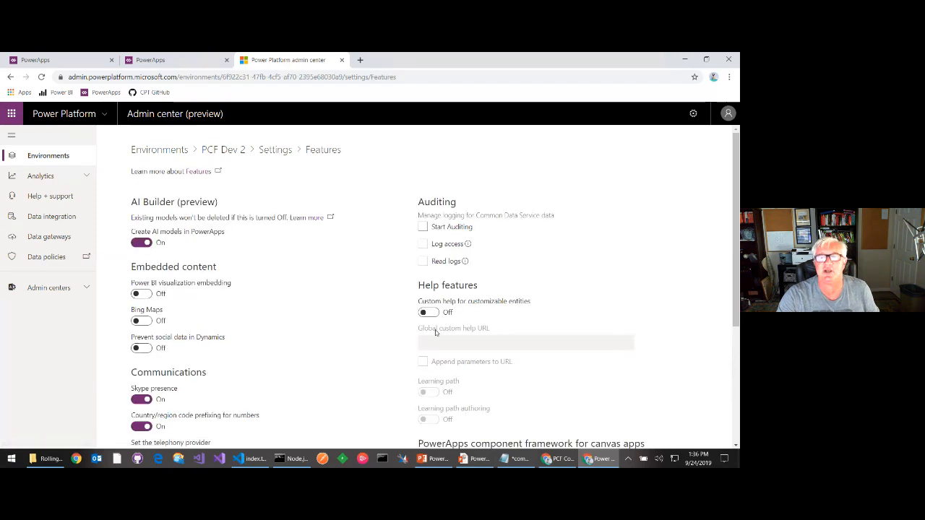
scroll(502, 380, "down", 3)
left_click(427, 312)
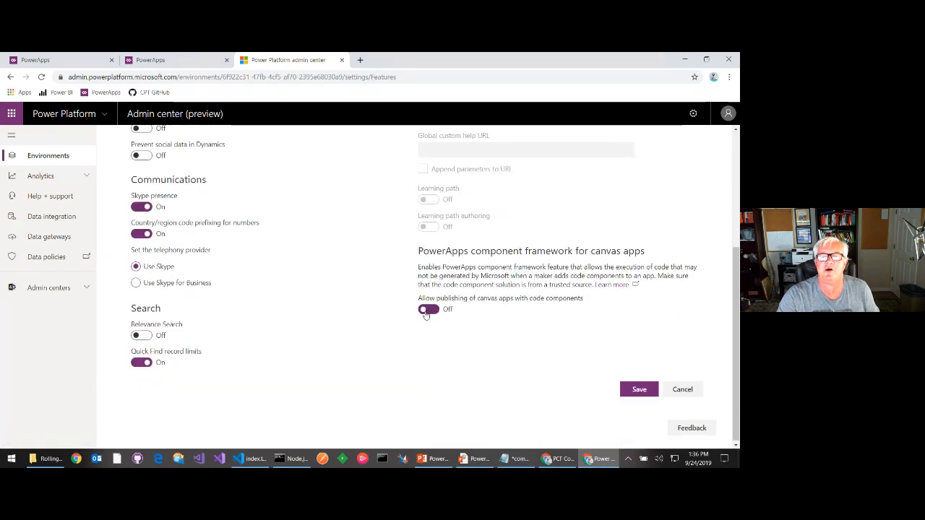
left_click(426, 311)
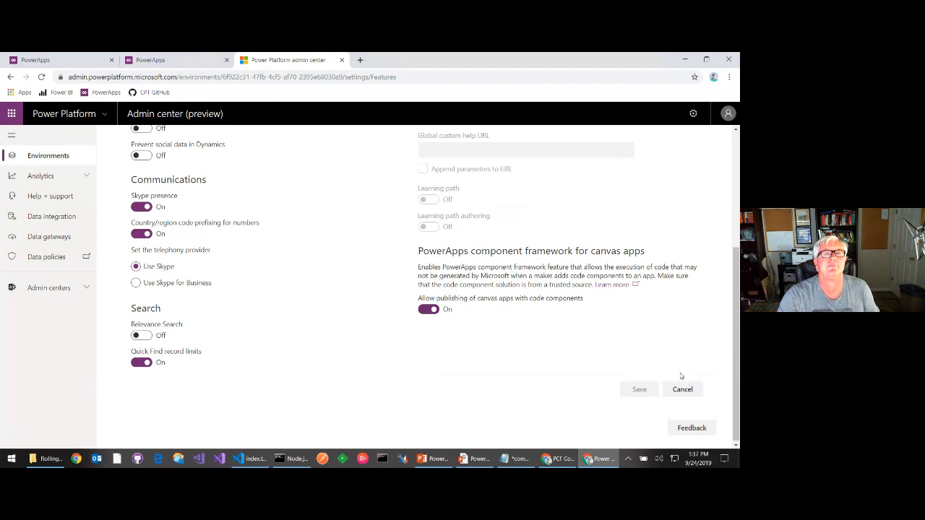
left_click(342, 62)
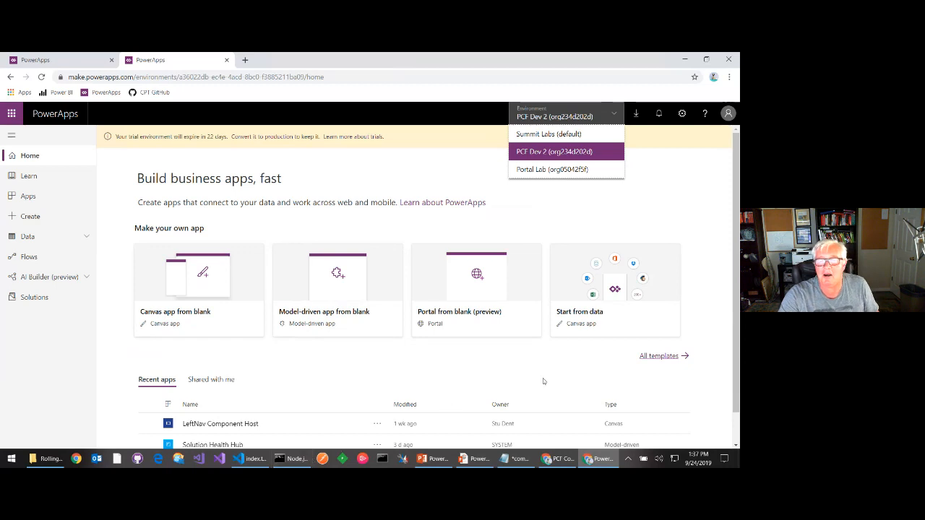
Step: Show the pac auth create --url slide, then return to Visual Studio Code's RollThemDice project
key("alt+Tab")
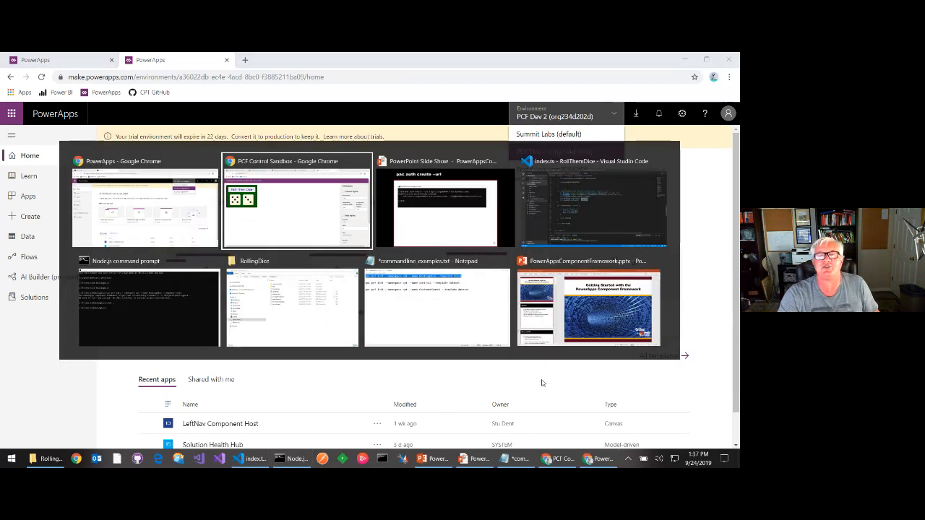
key("alt+Tab")
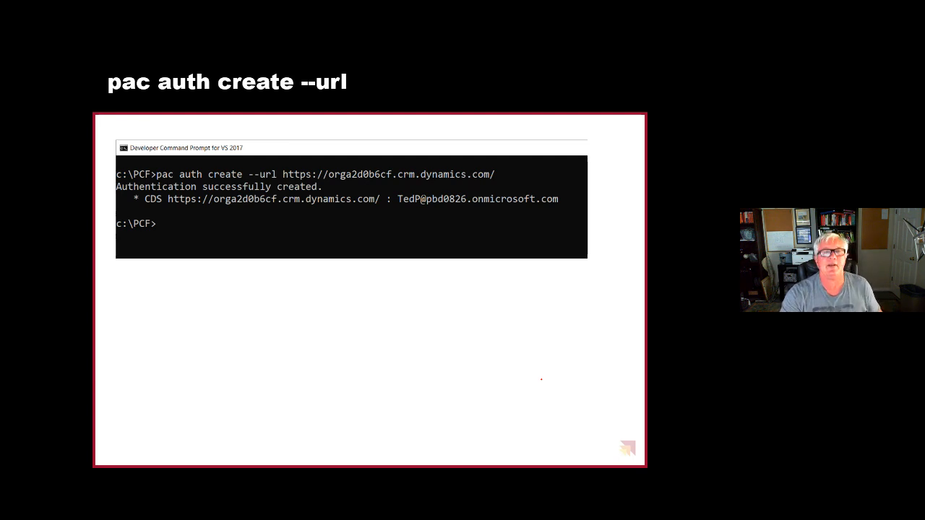
key("alt+Tab")
key("alt+Tab")
key("alt+Tab")
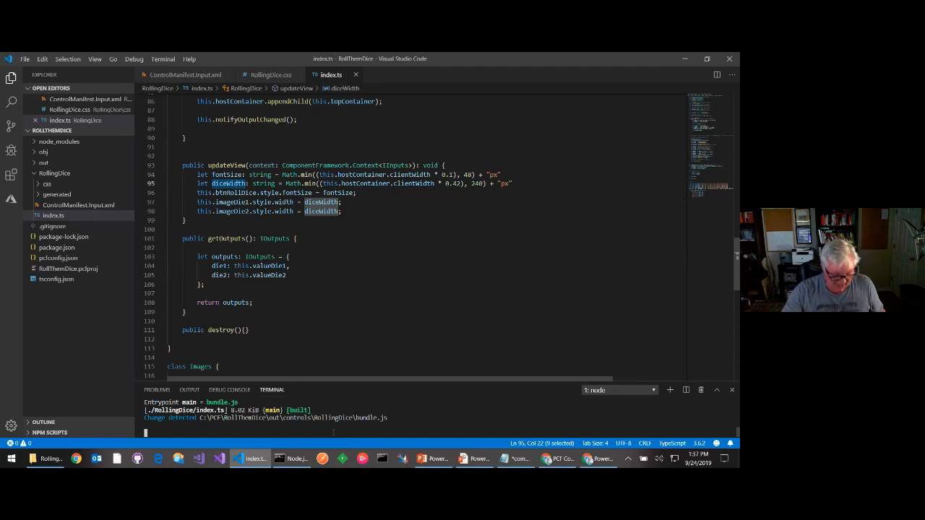
Step: Stop the running watch build and make the terminal panel taller
key("ctrl+c")
type("y")
key("Return")
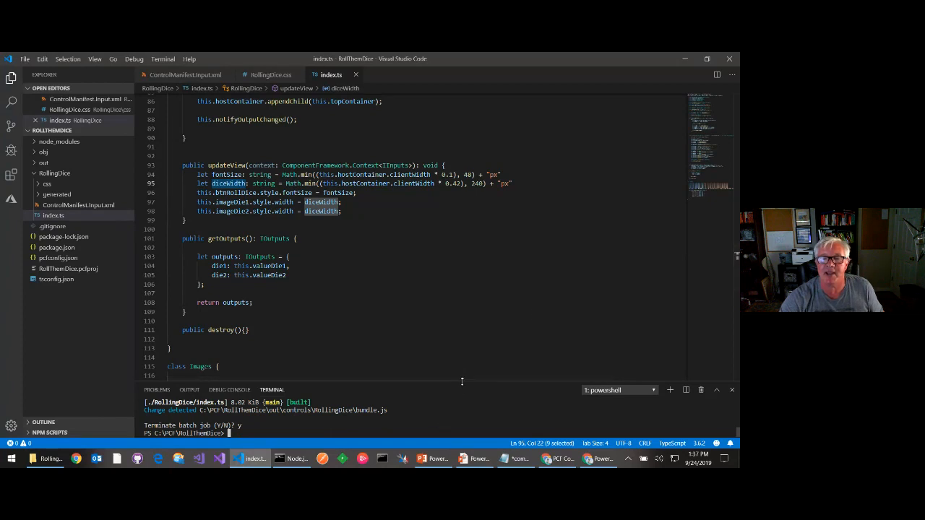
left_click_drag(461, 382, 447, 195)
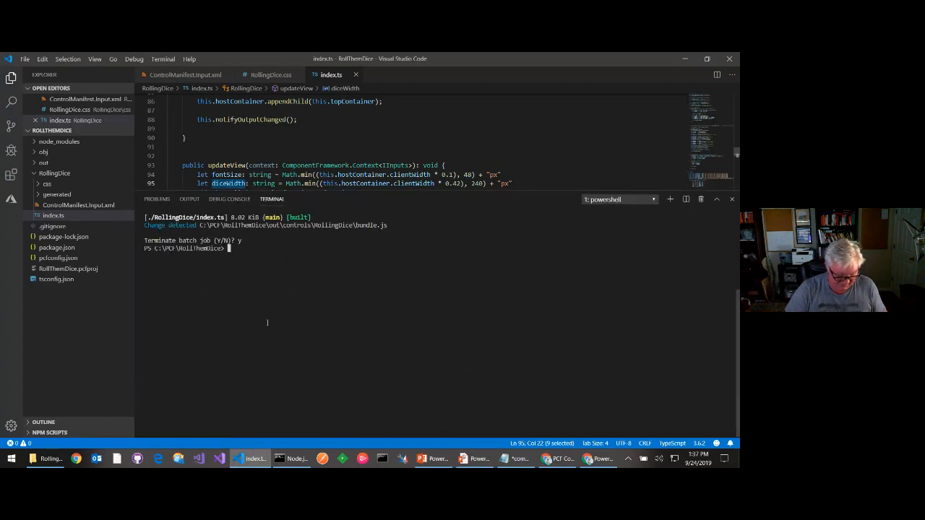
Step: Clear the terminal and run pac auth list to show the active authentication profile
type("cls")
key("Return")
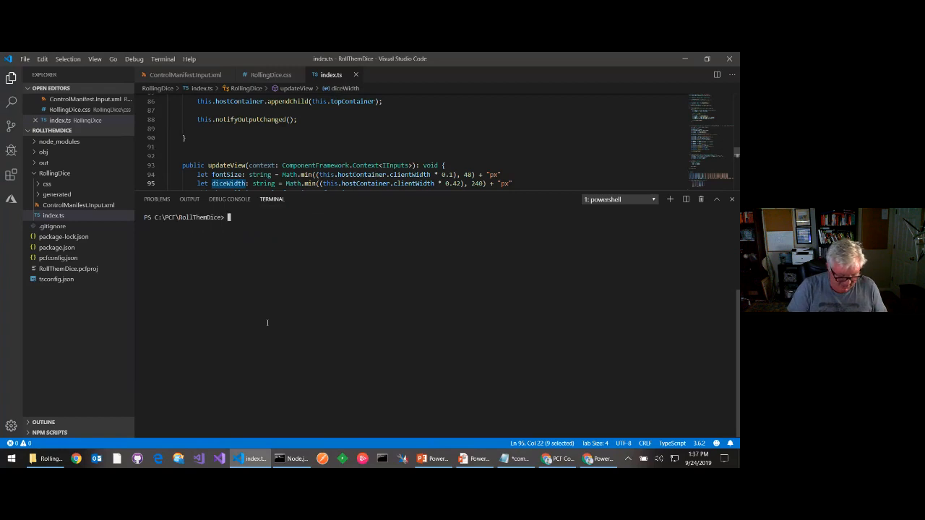
type("pac ")
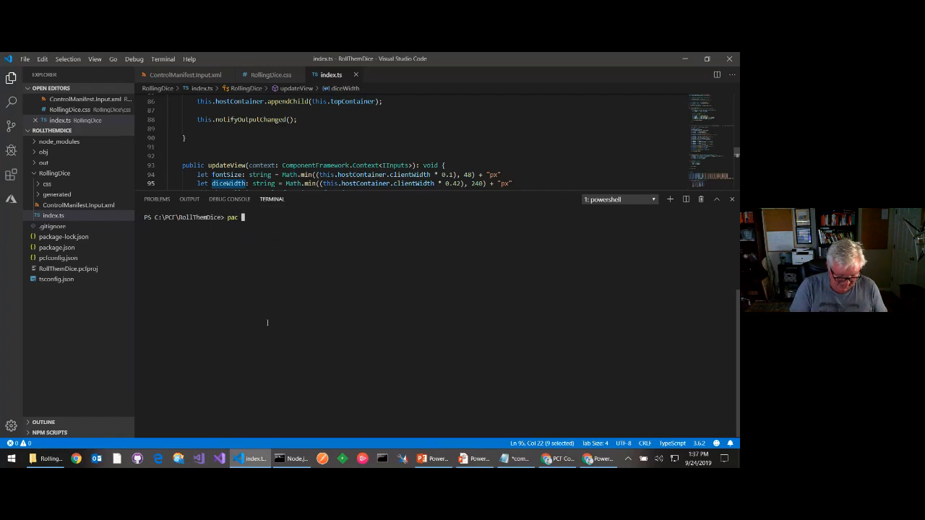
type("auth list")
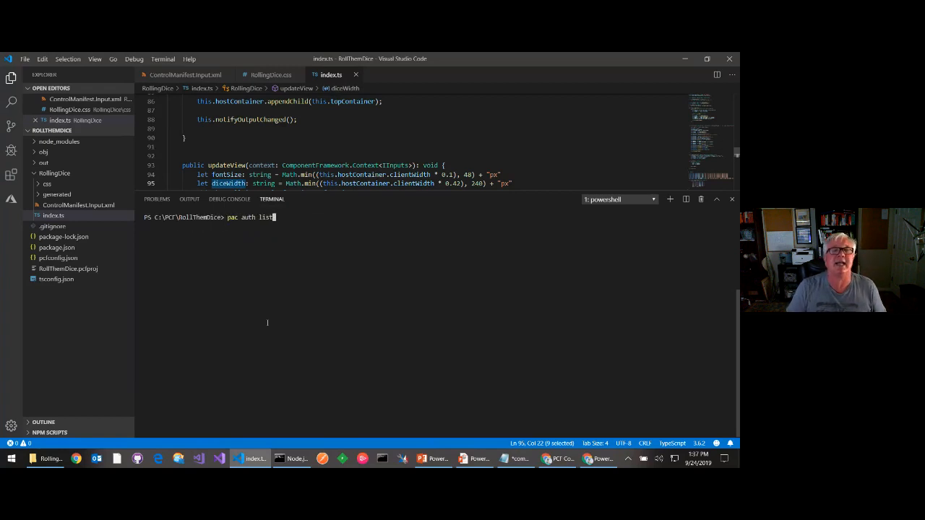
key("Return")
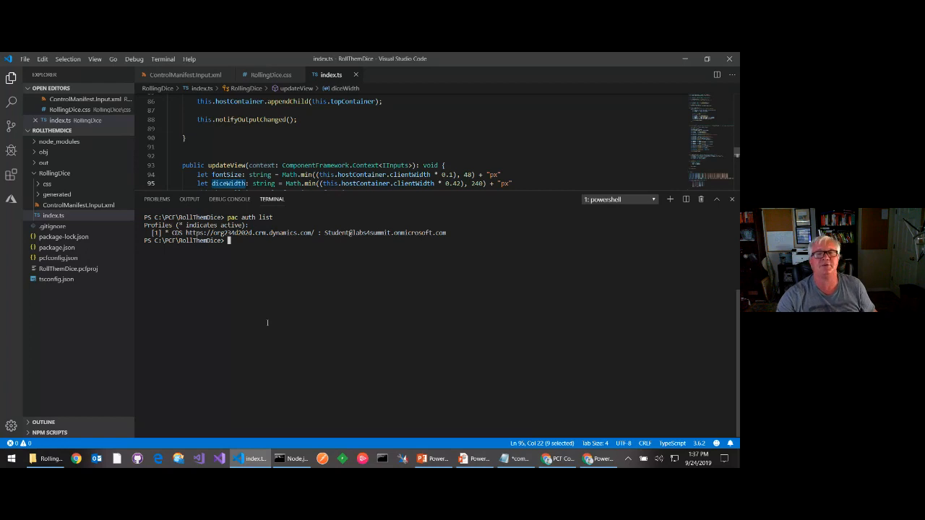
key("alt+Tab")
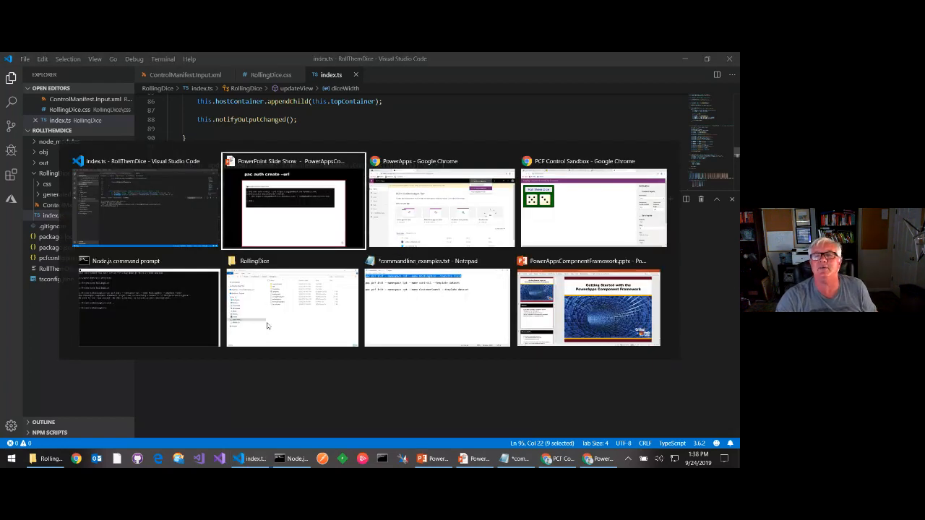
Step: Open the PCF Dev 2 environment details page in the Power Platform admin center
key("alt+Tab")
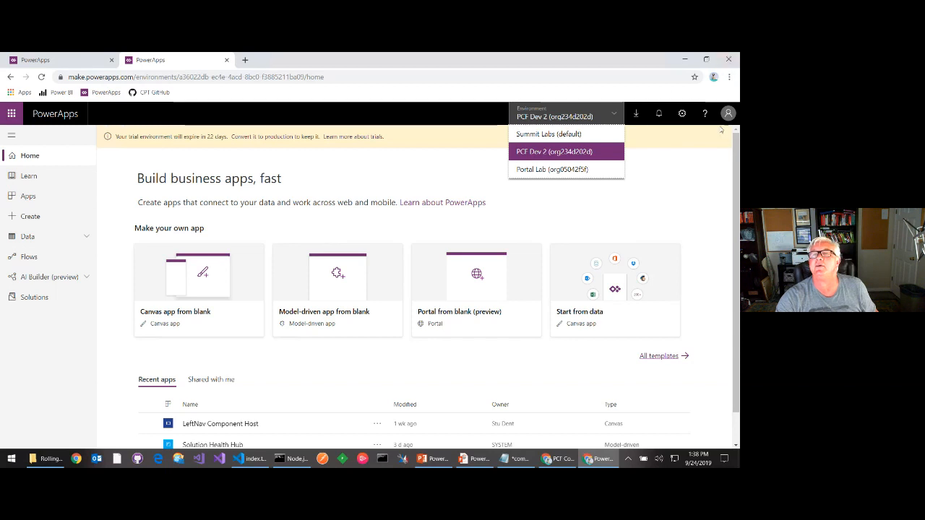
left_click(683, 116)
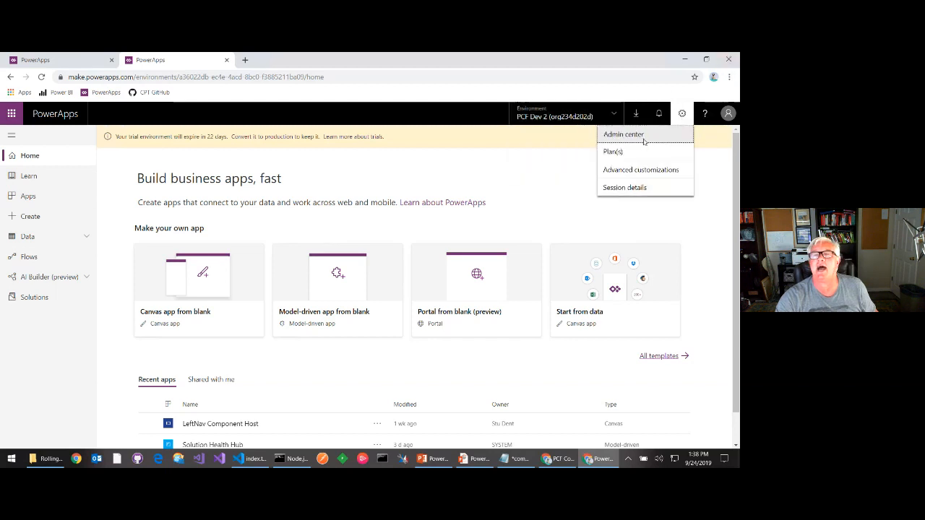
left_click(642, 140)
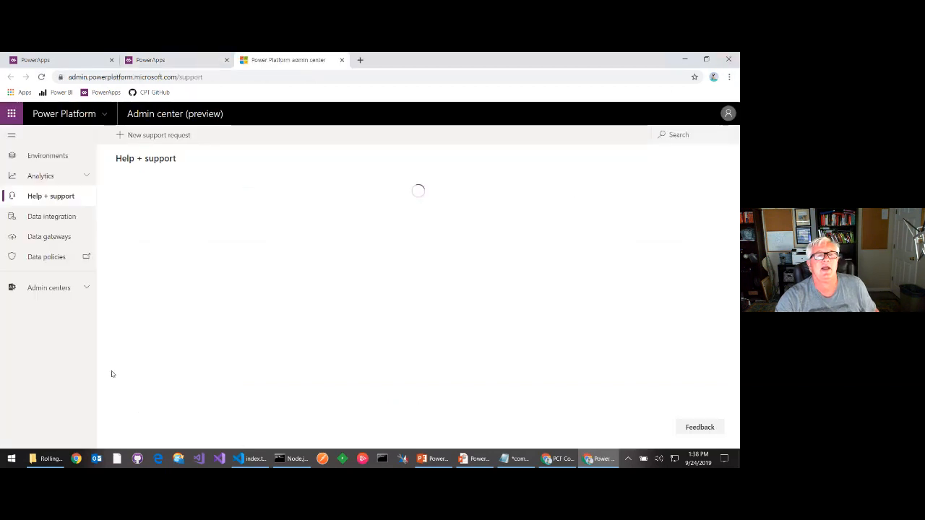
left_click(47, 155)
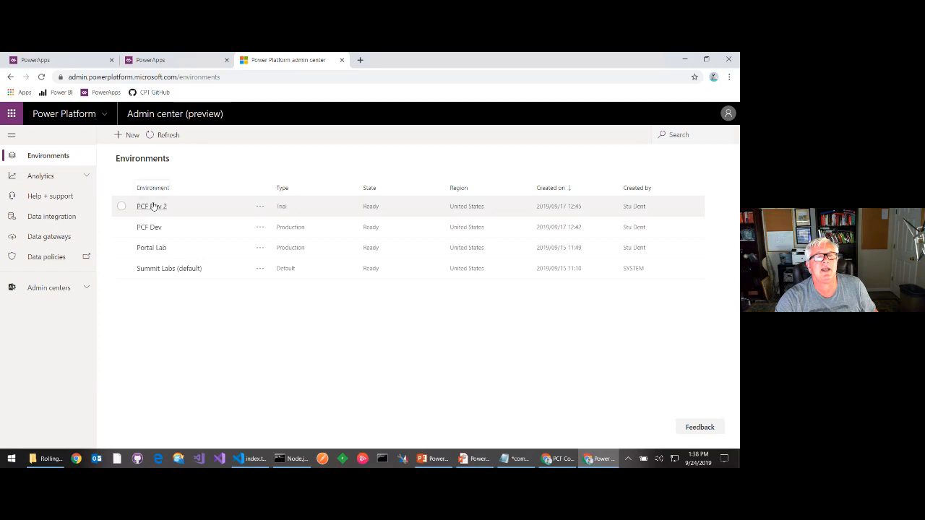
left_click(152, 206)
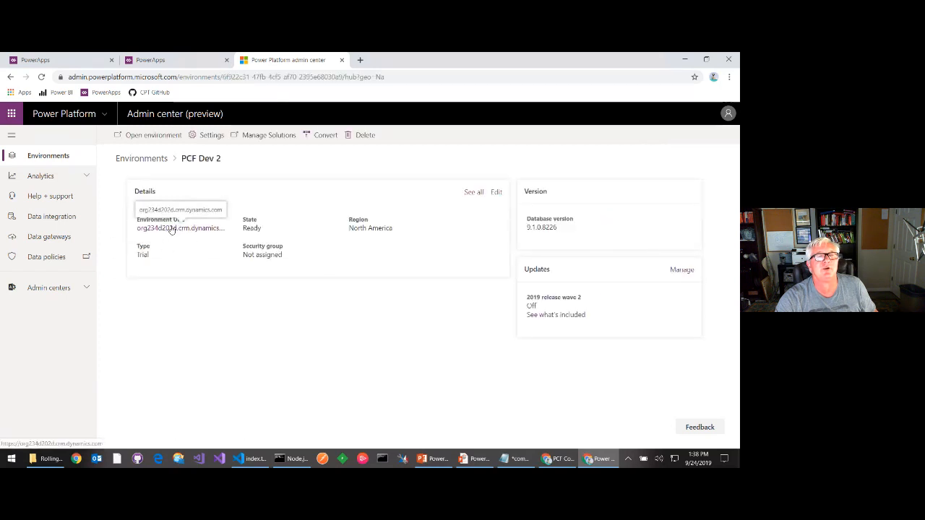
Step: Copy PCF Dev 2's environment URL and launch an empty Notepad window
right_click(173, 229)
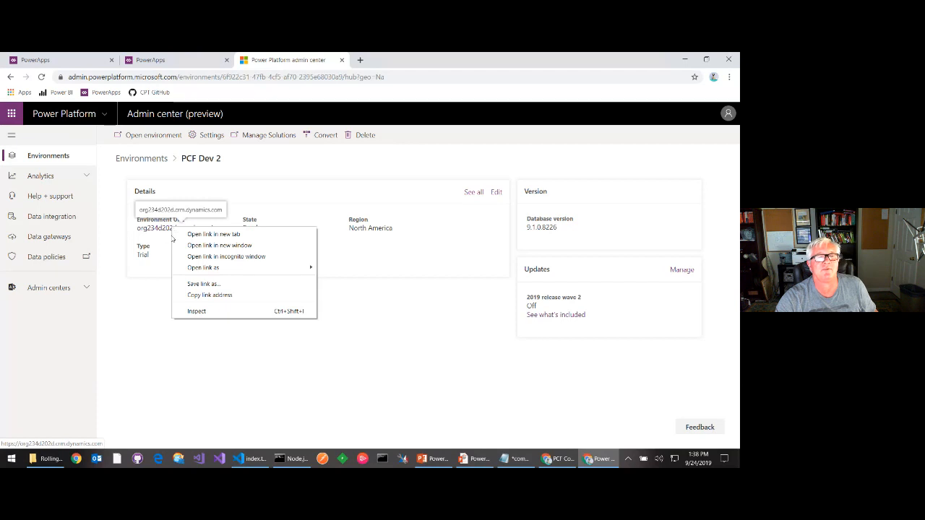
left_click(201, 295)
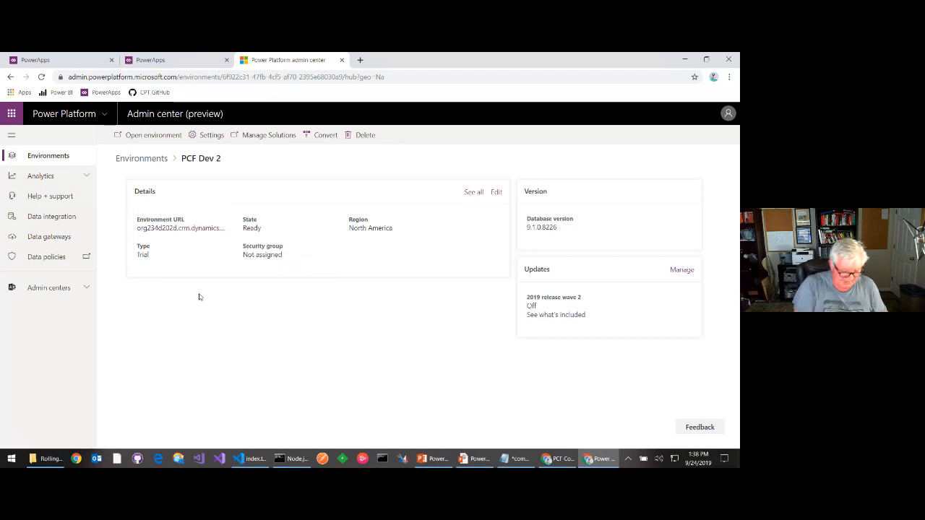
key("super+r")
key("Return")
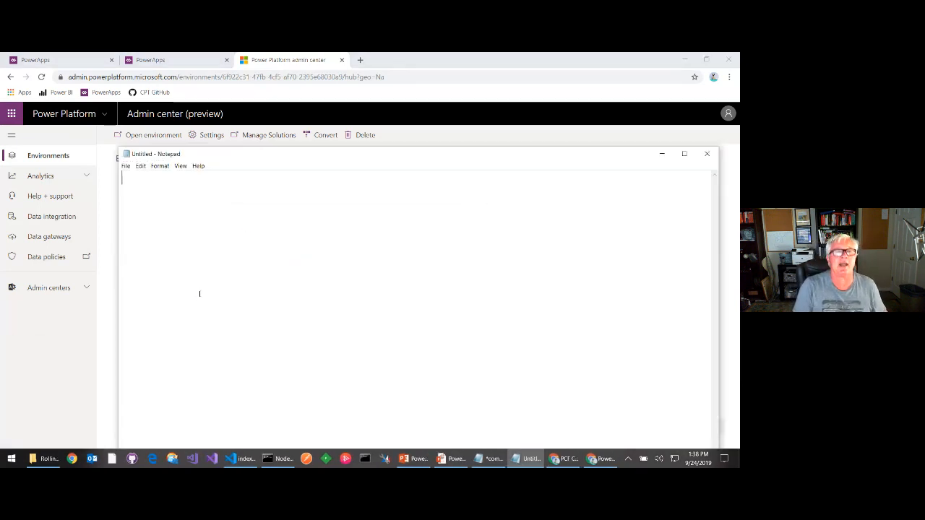
Step: Paste the environment URL into Notepad, then underline 'pac auth' on the pac auth create slide
key("ctrl+v")
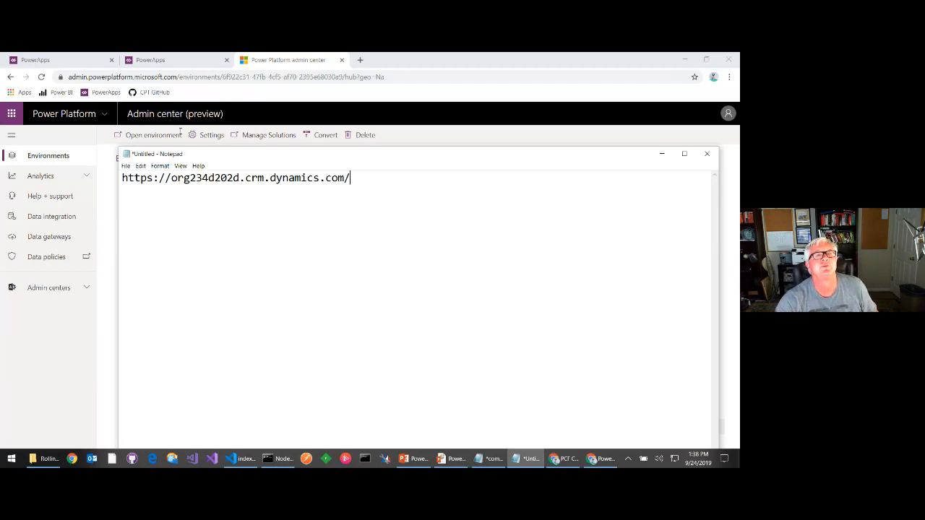
key("alt+Tab")
key("alt+Tab")
key("alt+Tab")
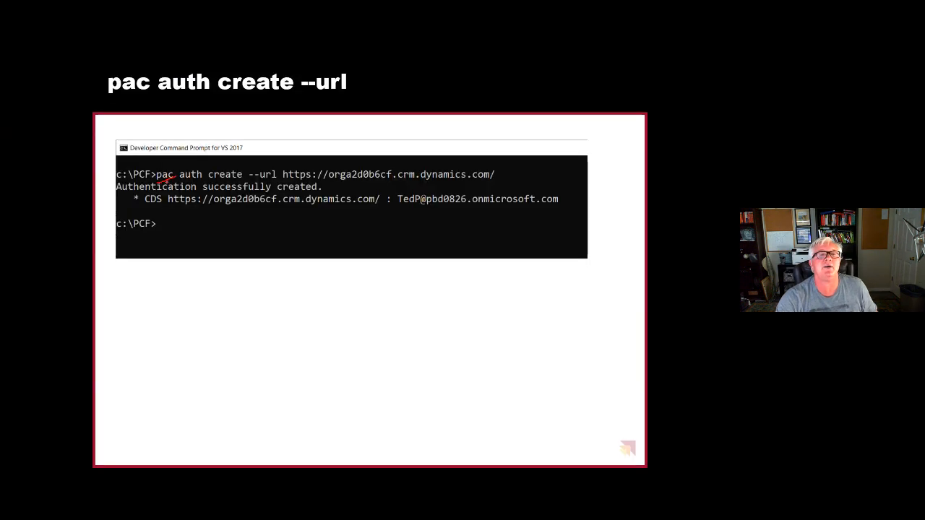
left_click_drag(175, 177, 196, 177)
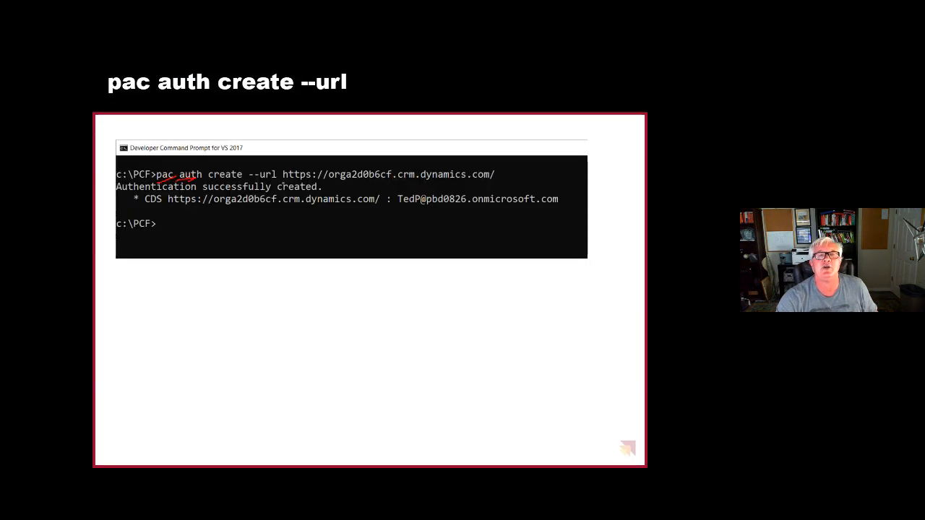
Step: Underline the example URL on the slide, then erase all ink from it
mouse_move(283, 180)
left_mouse_down()
mouse_move(349, 173)
mouse_move(500, 184)
left_mouse_up()
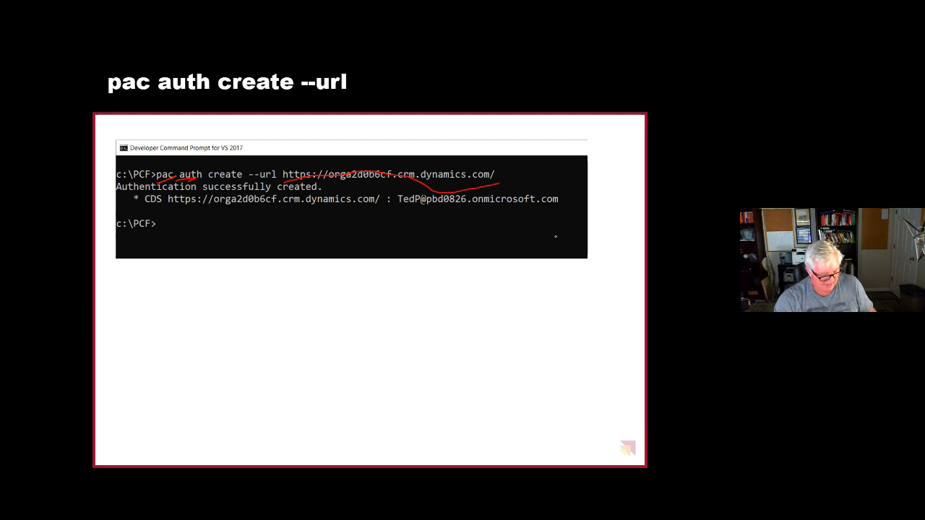
key("e")
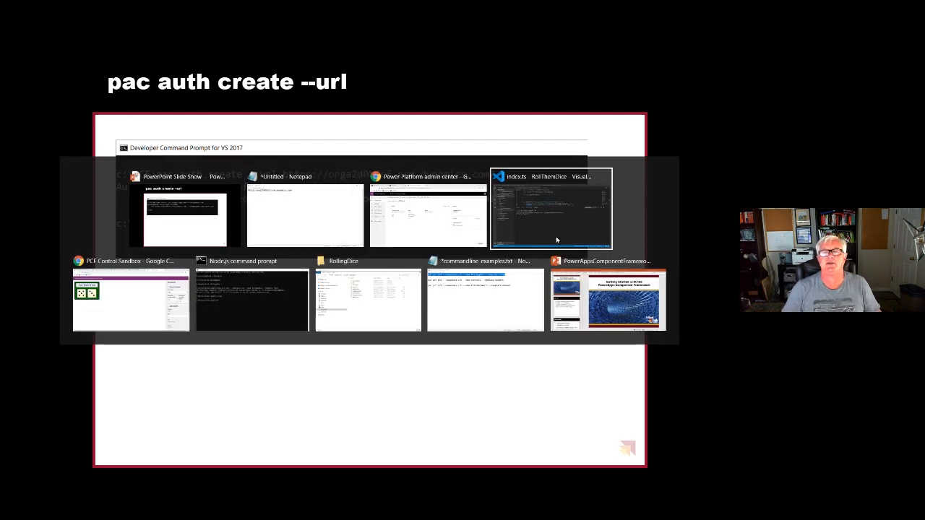
Step: In the VS Code terminal, recall the command pac pcf push --publisher-prefix cpt
left_click(556, 239)
type("cls")
key("Up")
key("Up")
key("Up")
key("Up")
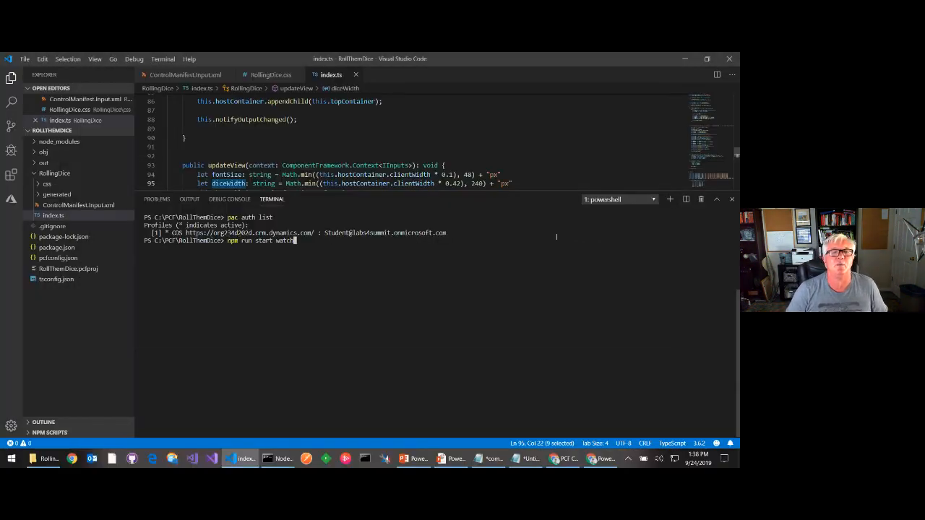
key("Up")
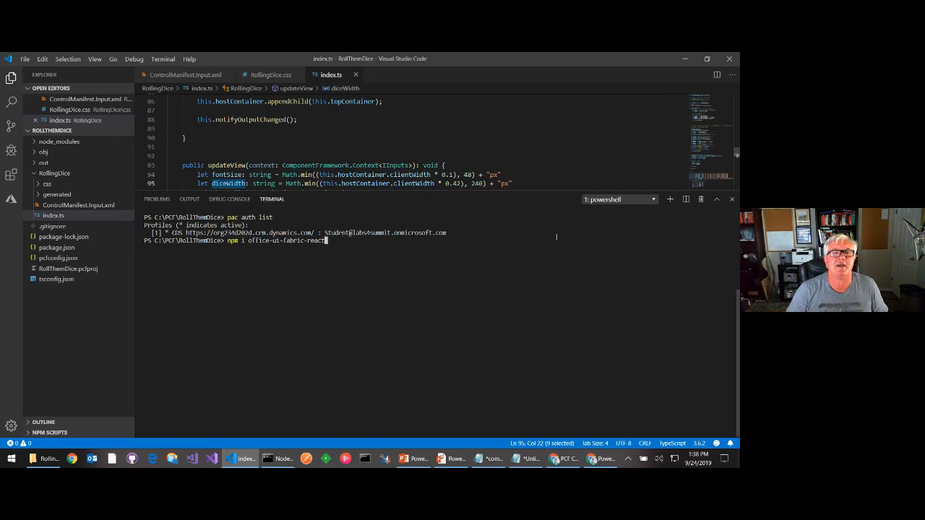
key("Up")
key("Up")
key("Up")
key("Up")
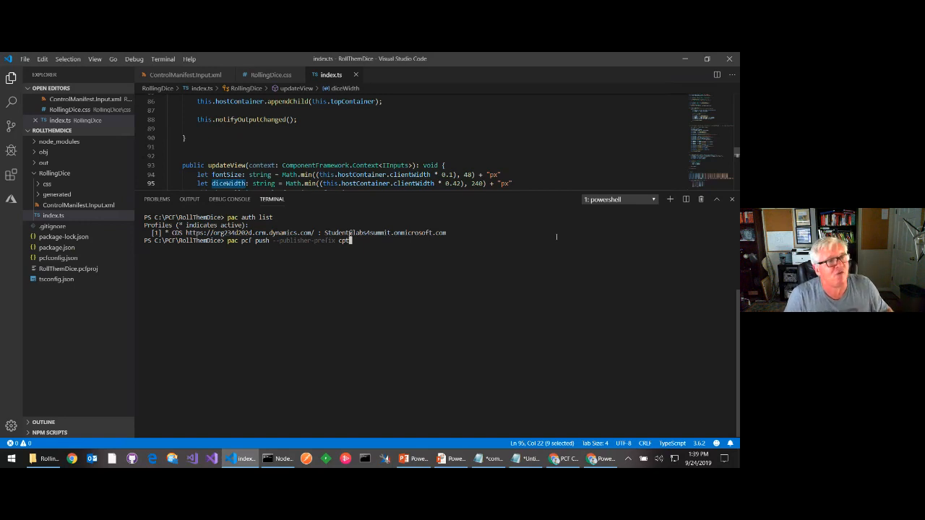
Step: Run pac pcf push --publisher-prefix cpt until publishing completes, then return to the admin center
key("Return")
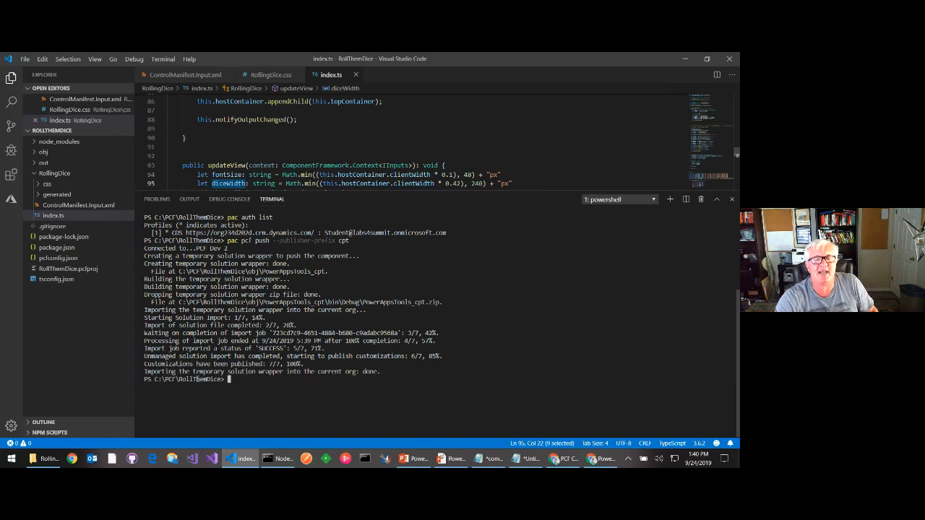
key("alt+Tab")
key("alt+Tab")
key("alt+Tab")
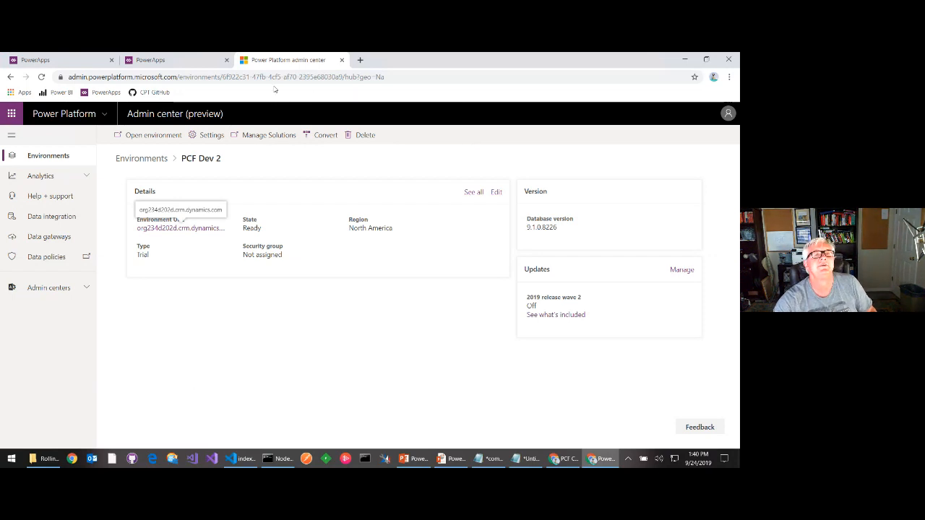
Step: Confirm PCF Dev 2 is the active environment, check Solutions, then start a new canvas app from Apps
left_click(86, 65)
left_click(551, 119)
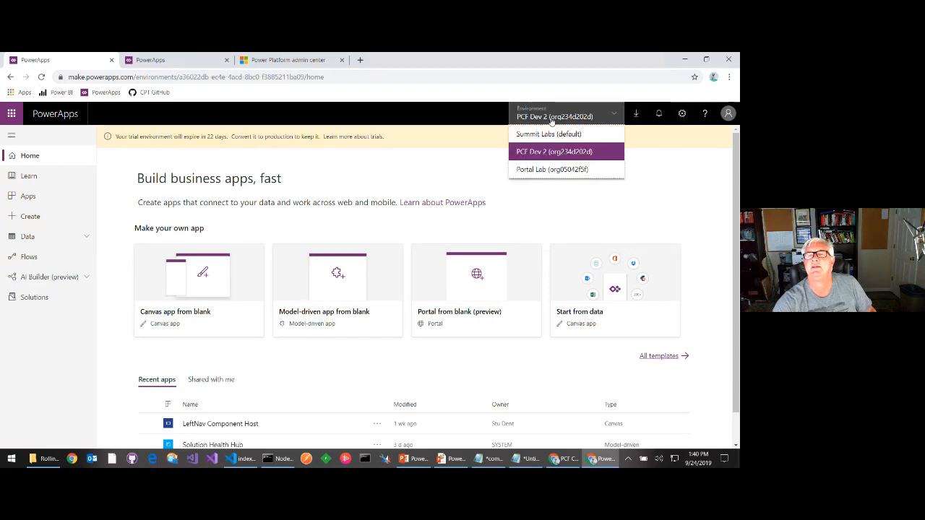
left_click(46, 300)
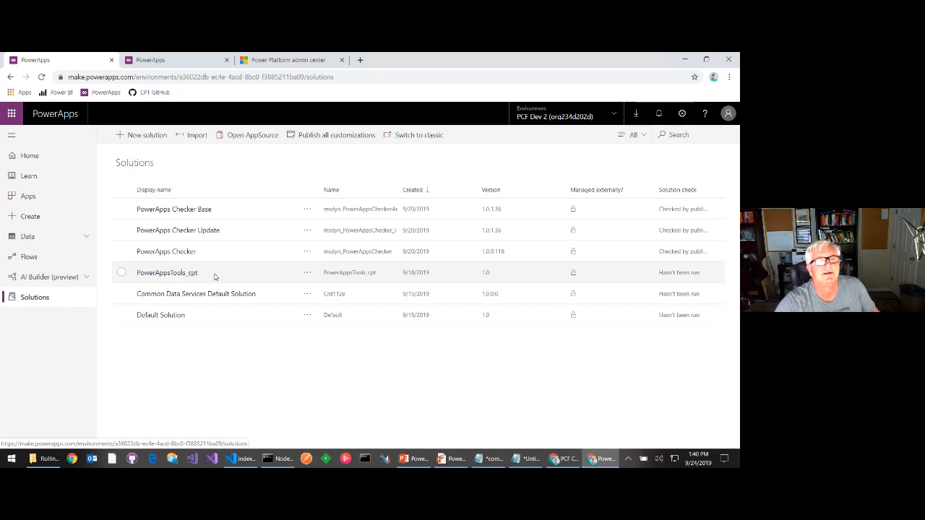
left_click(64, 200)
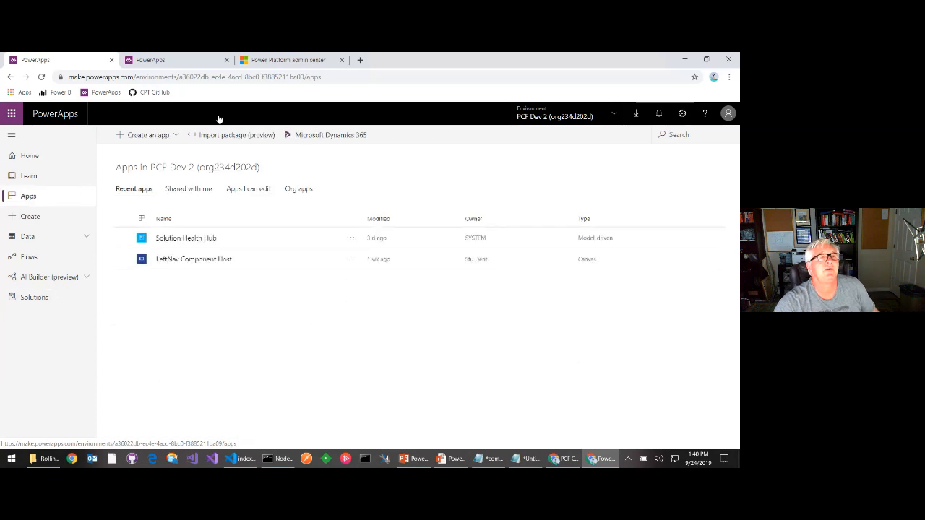
left_click(166, 136)
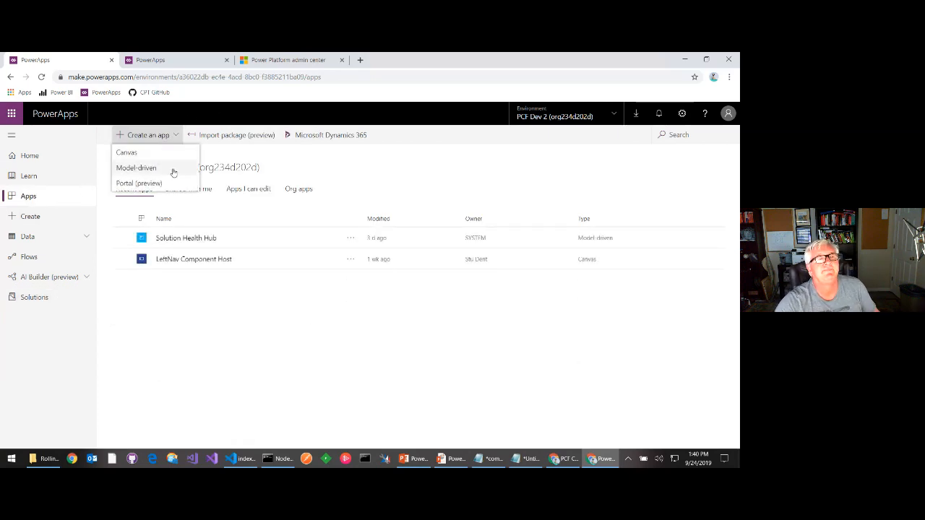
left_click(134, 153)
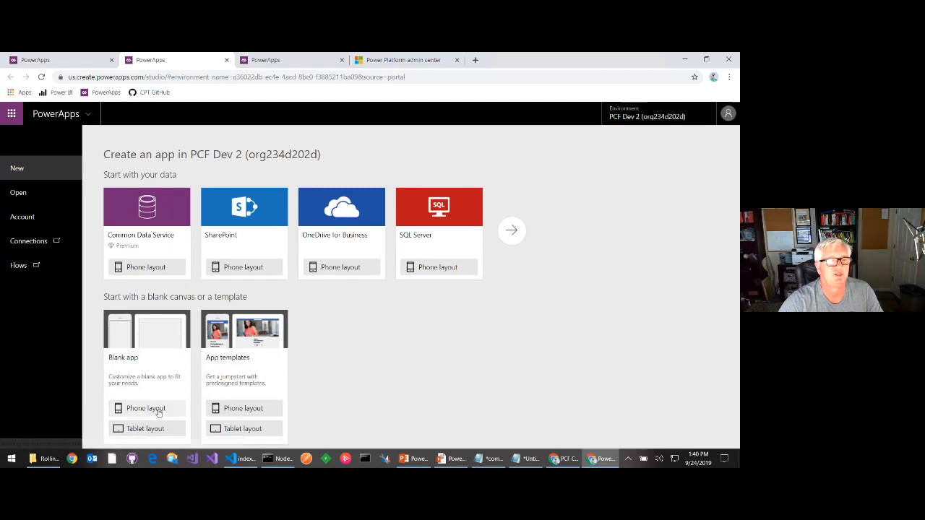
Step: Create a blank tablet-layout app and switch on the Components preview feature in Advanced settings
left_click(131, 431)
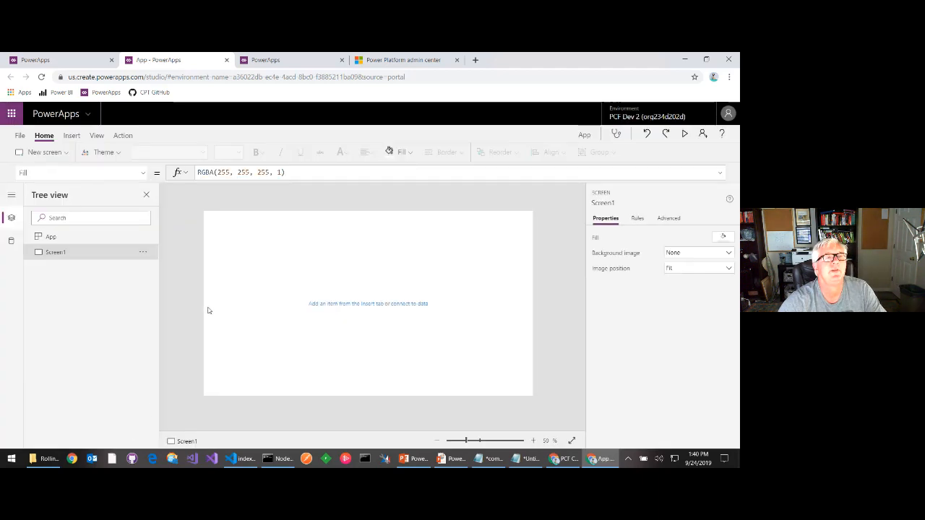
left_click(21, 136)
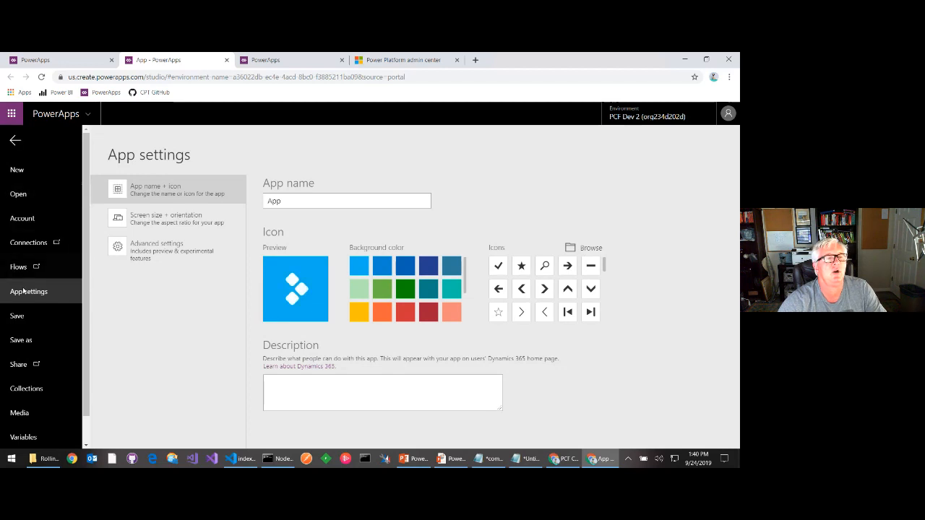
left_click(186, 251)
scroll(419, 314, "down", 15)
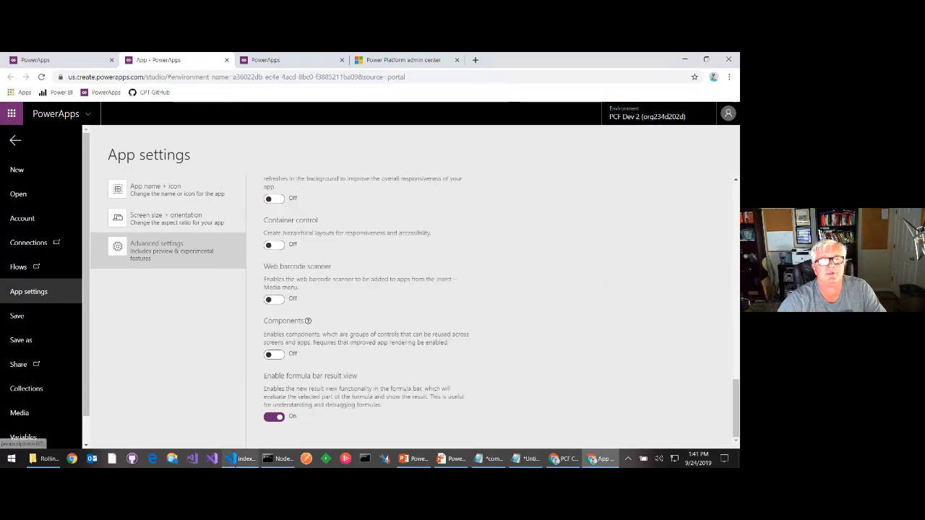
left_click(274, 354)
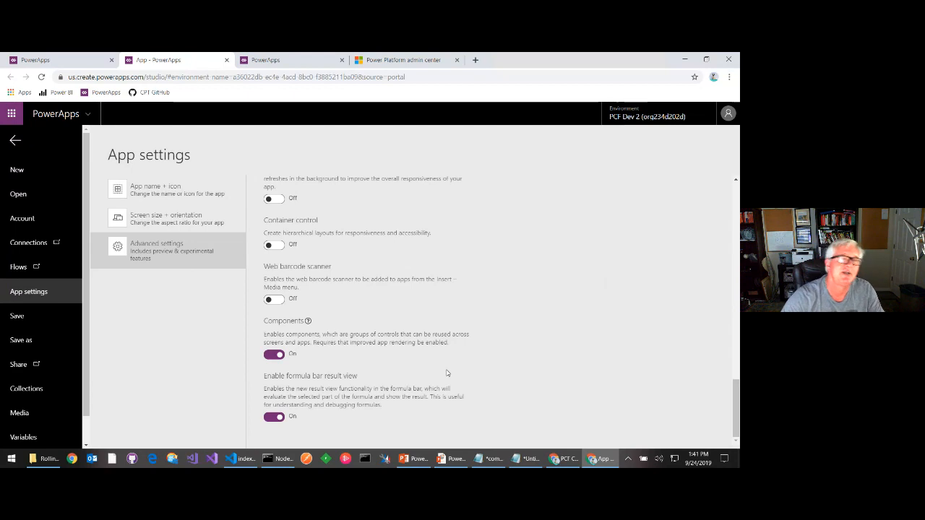
left_click(14, 141)
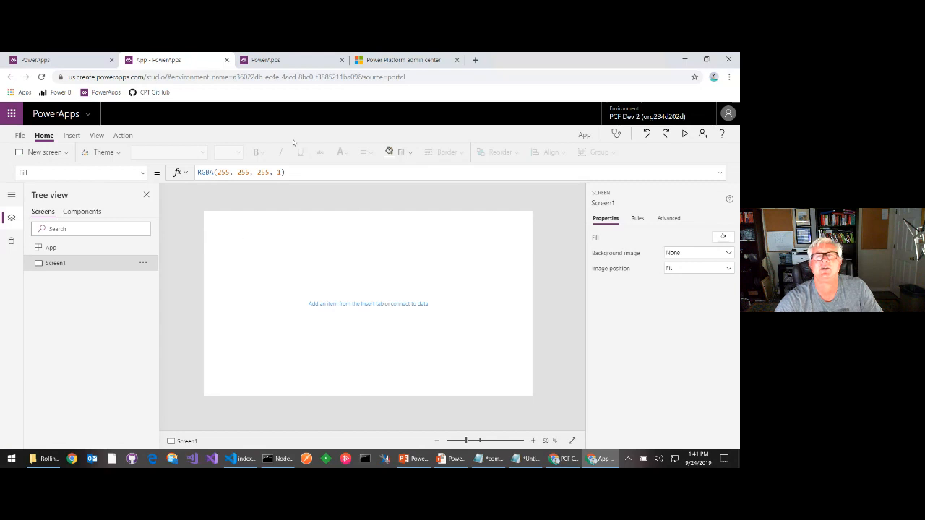
Step: Import the RollingDice code component into the app from the Insert tab's component import panel
left_click(71, 137)
left_click(599, 152)
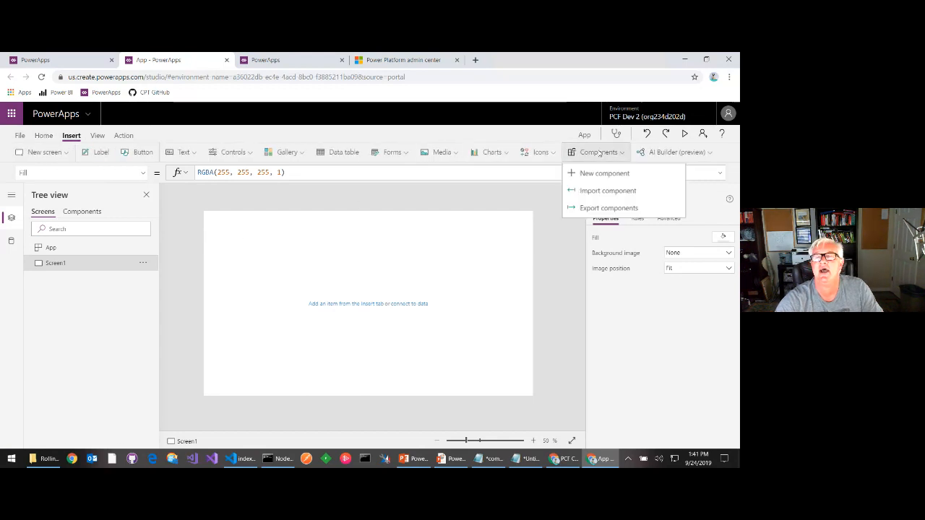
left_click(623, 192)
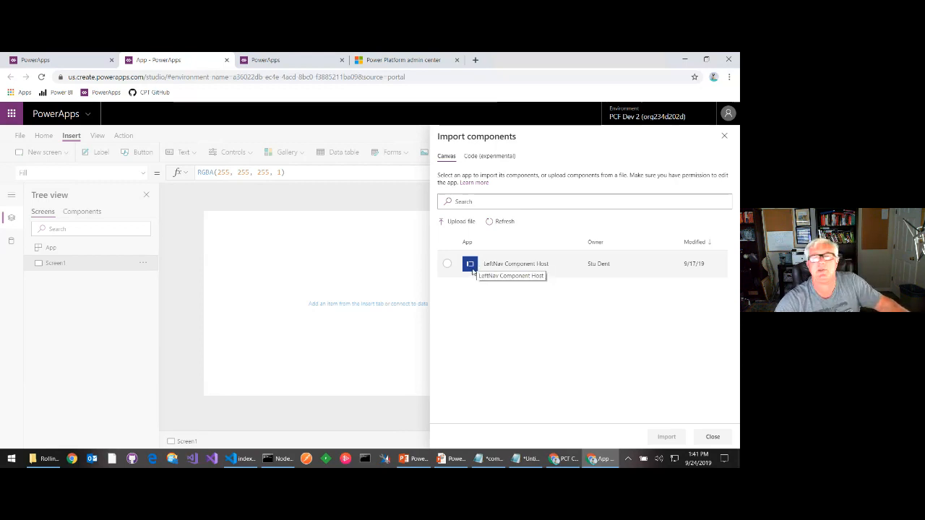
left_click(477, 158)
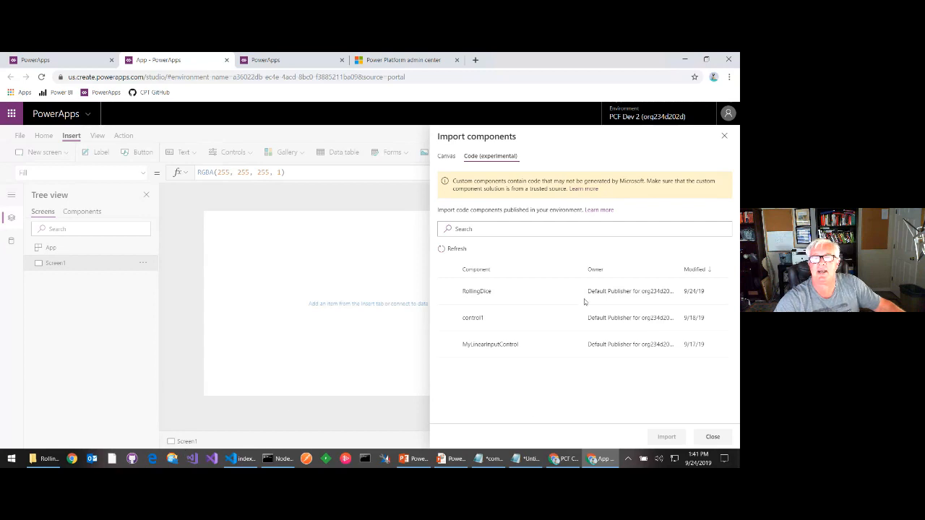
left_click(562, 292)
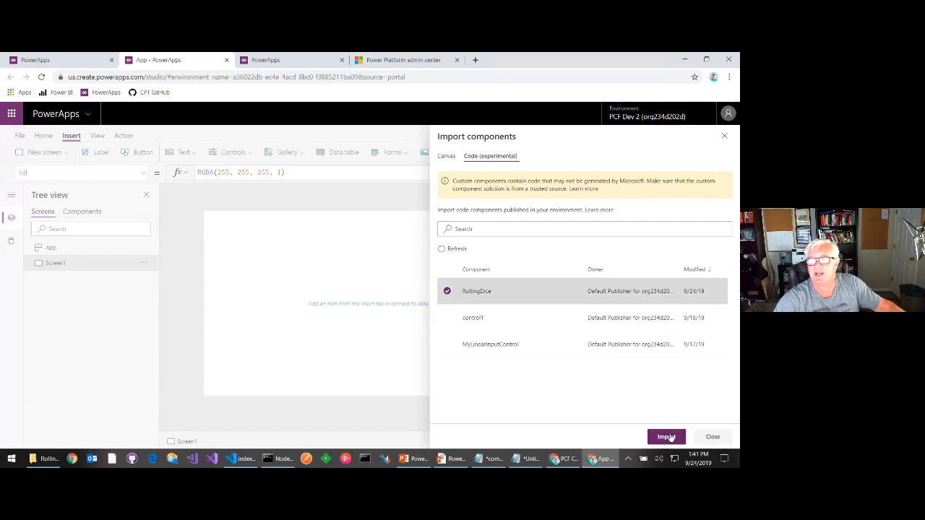
left_click(666, 436)
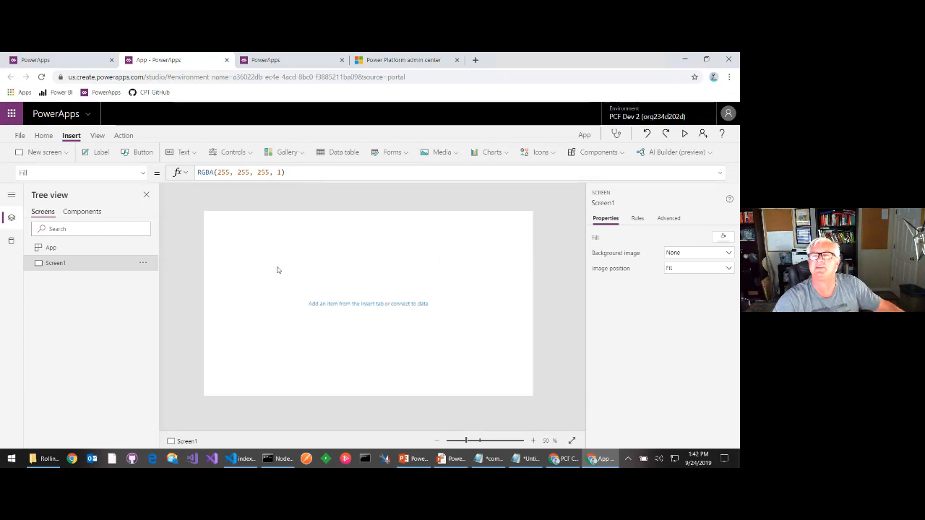
Step: Add the RollingDice component to Screen1 and rename it dice
left_click(606, 154)
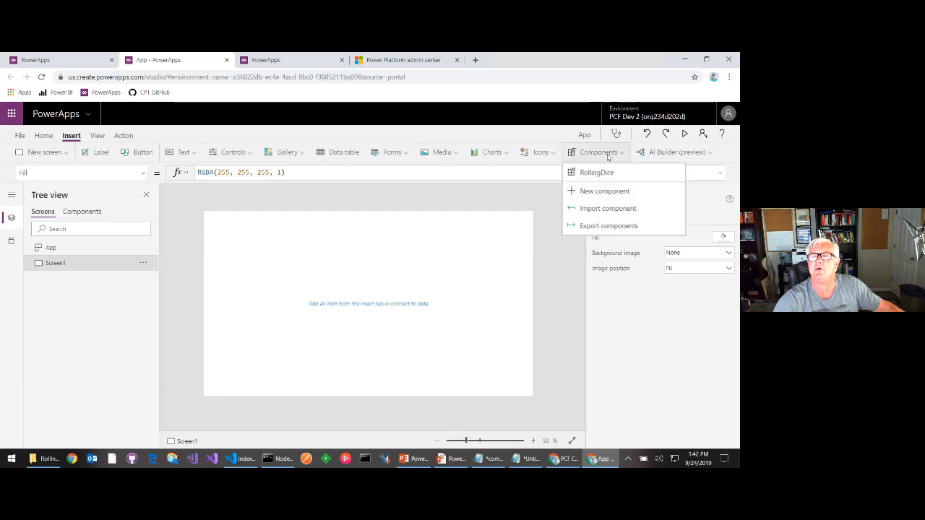
left_click(627, 174)
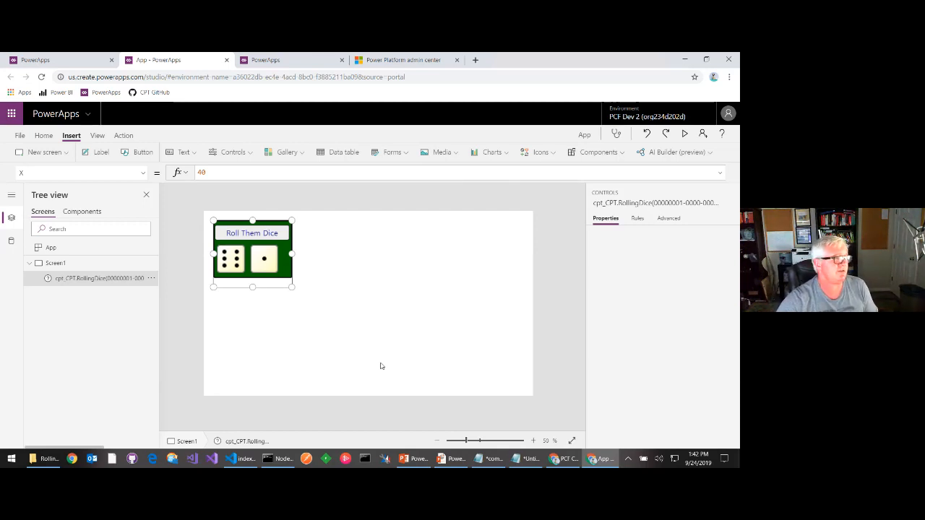
left_click(151, 278)
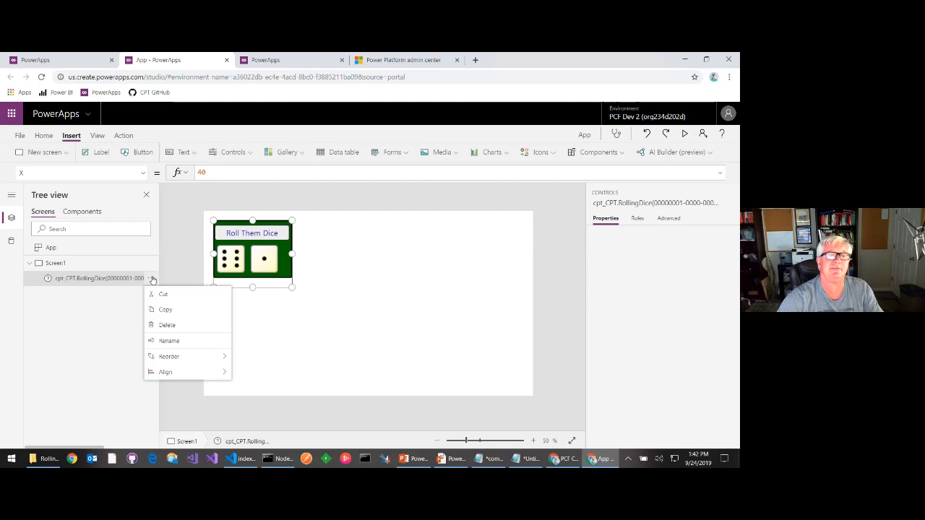
left_click(168, 341)
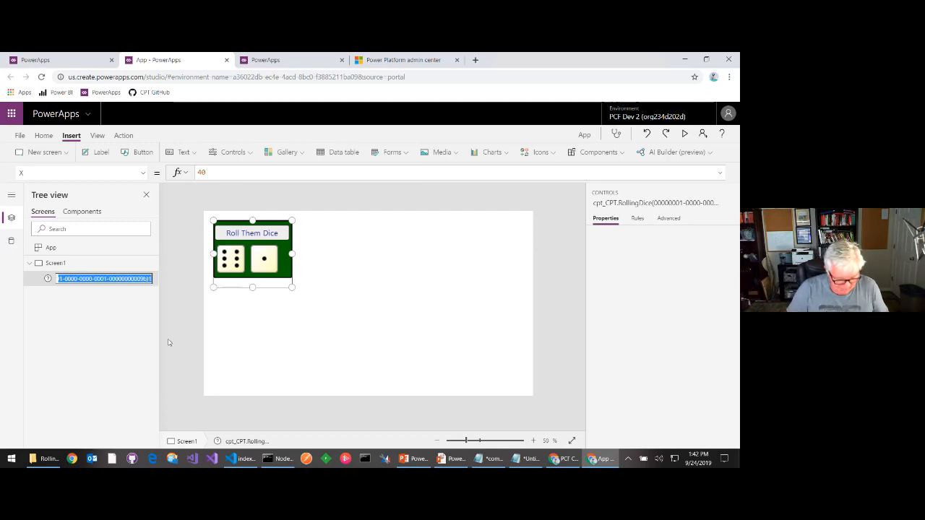
type("dice")
key("Return")
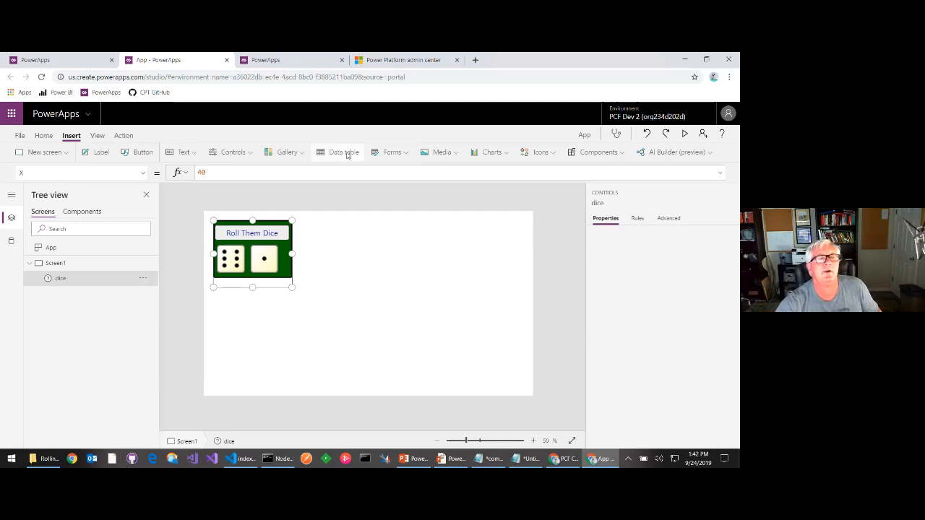
Step: Replace the dice OnChange value false with Collect(rolls, {die1: dice.die1, die2: dice.die2})
left_click(144, 174)
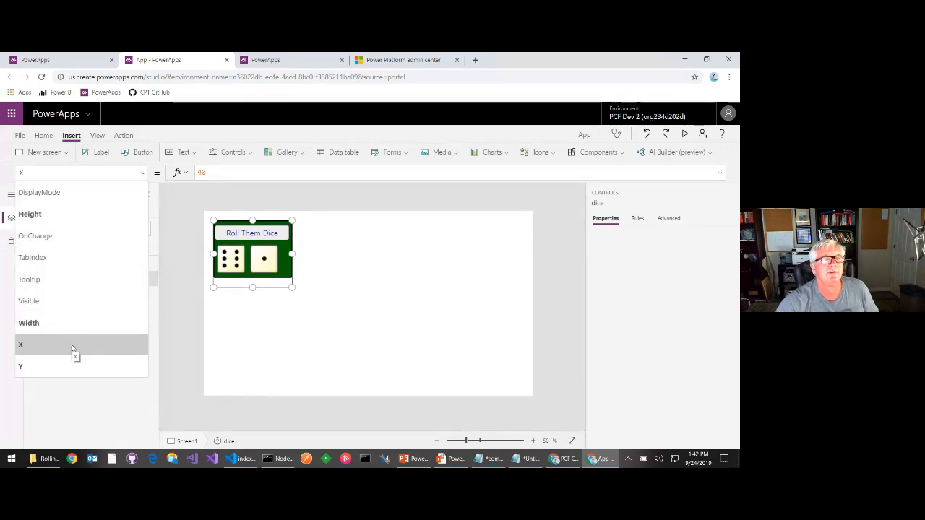
left_click(119, 239)
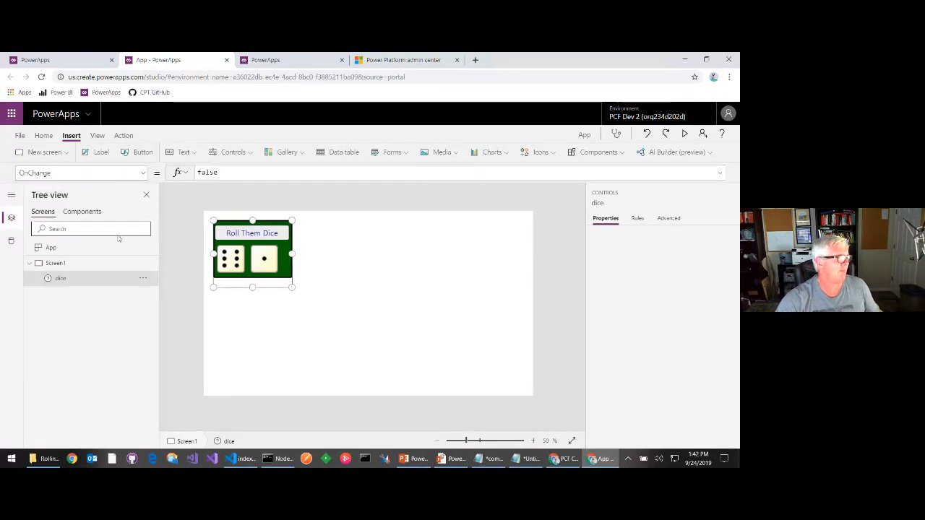
double_click(235, 174)
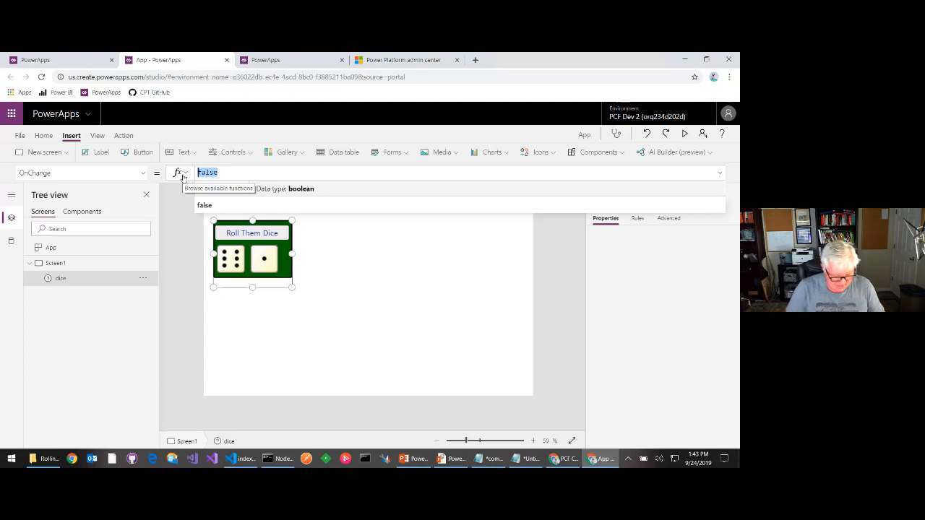
type("Collection")
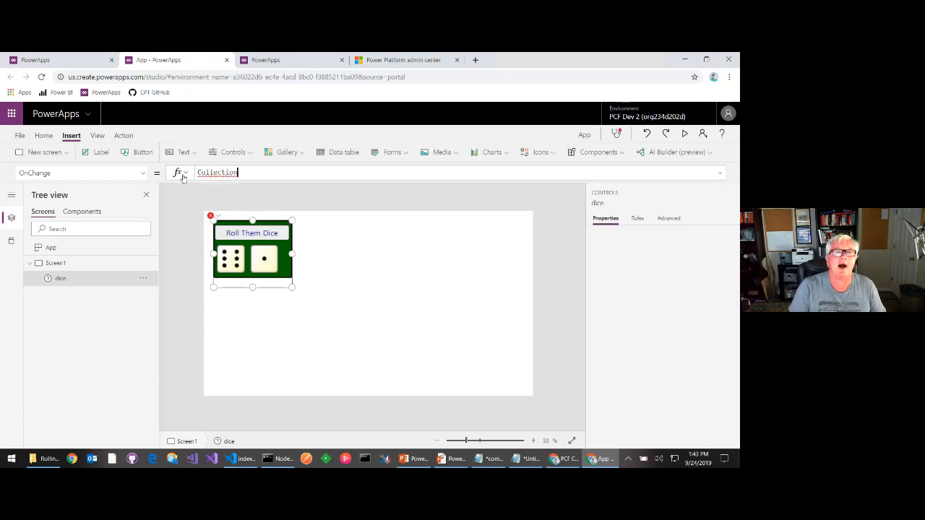
key("BackSpace")
key("BackSpace")
key("BackSpace")
type("( ")
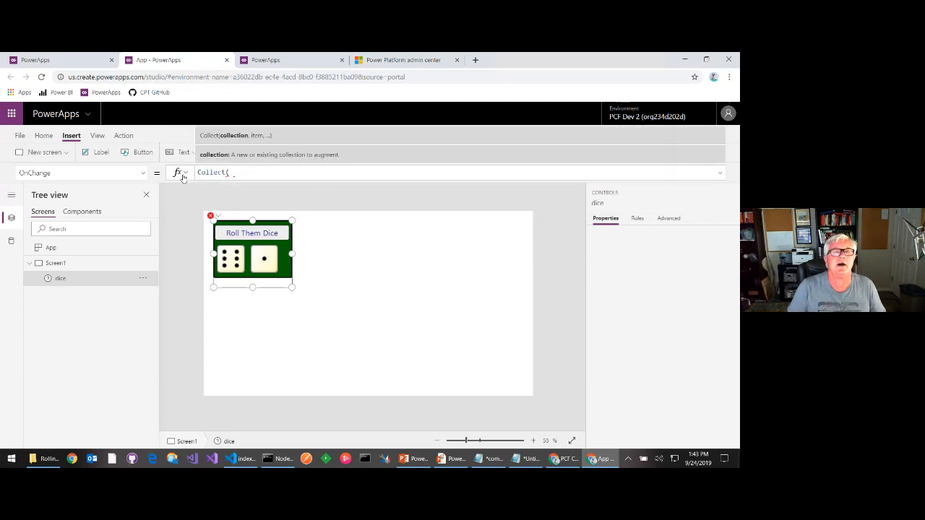
type("r")
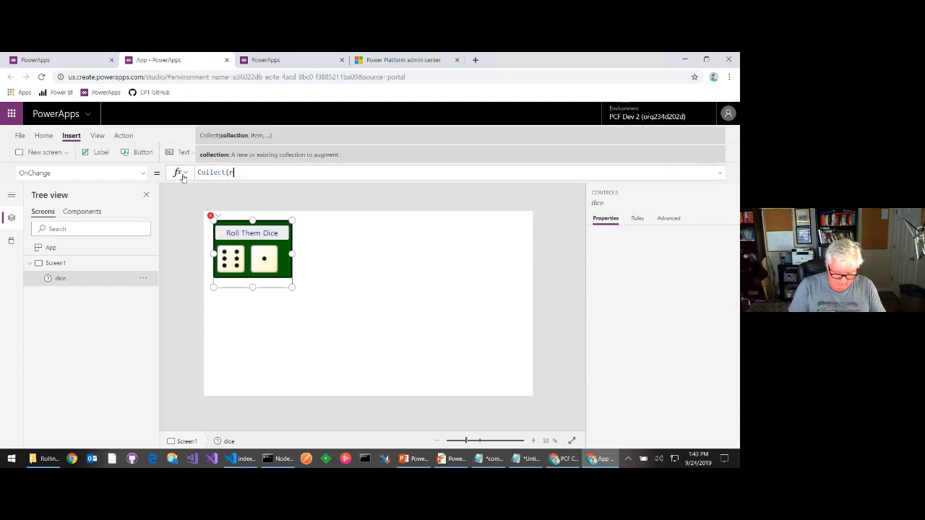
type("olls, ")
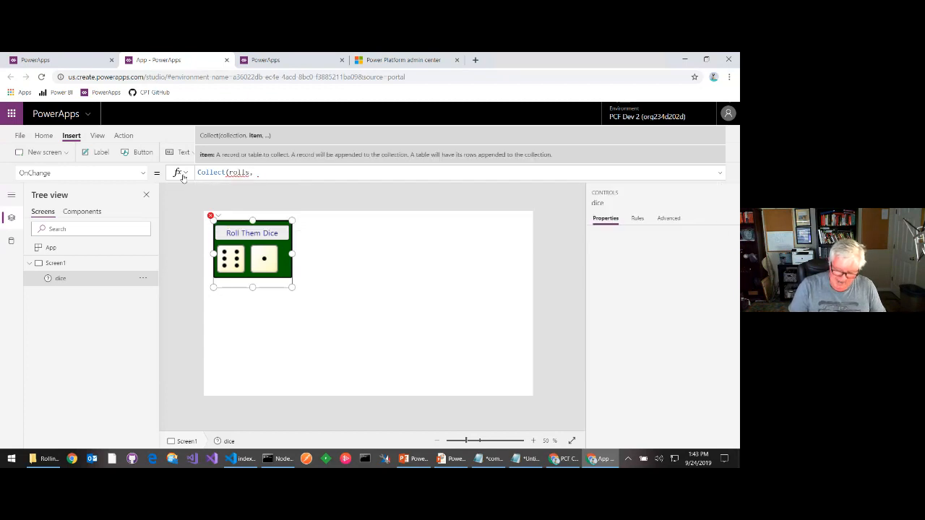
type("{}")
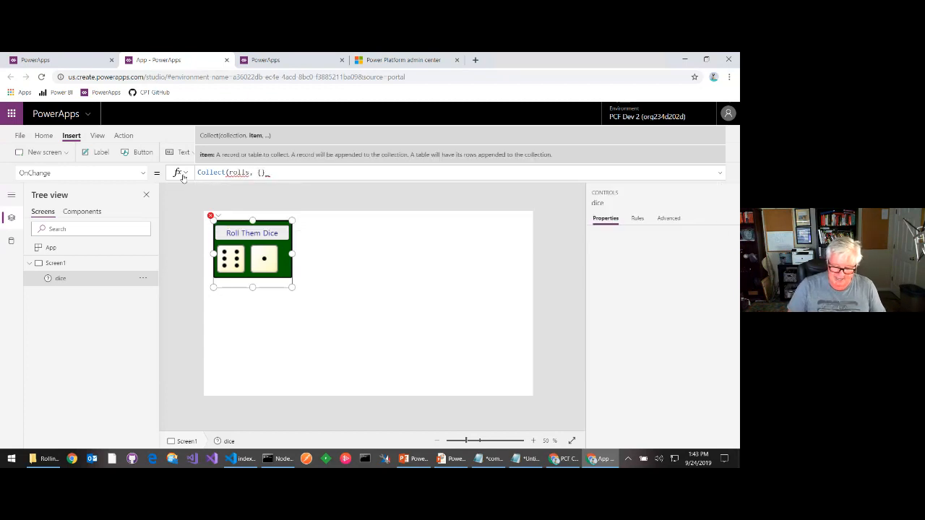
type(")")
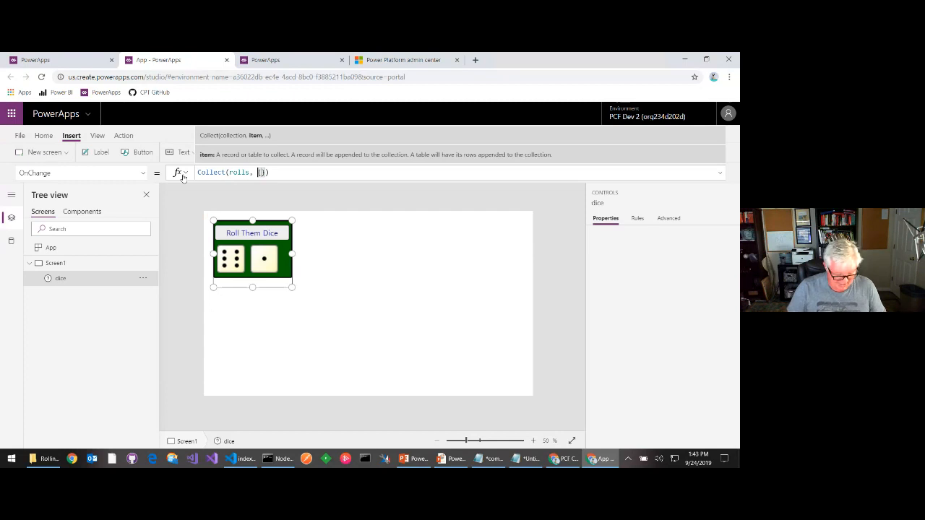
type("die")
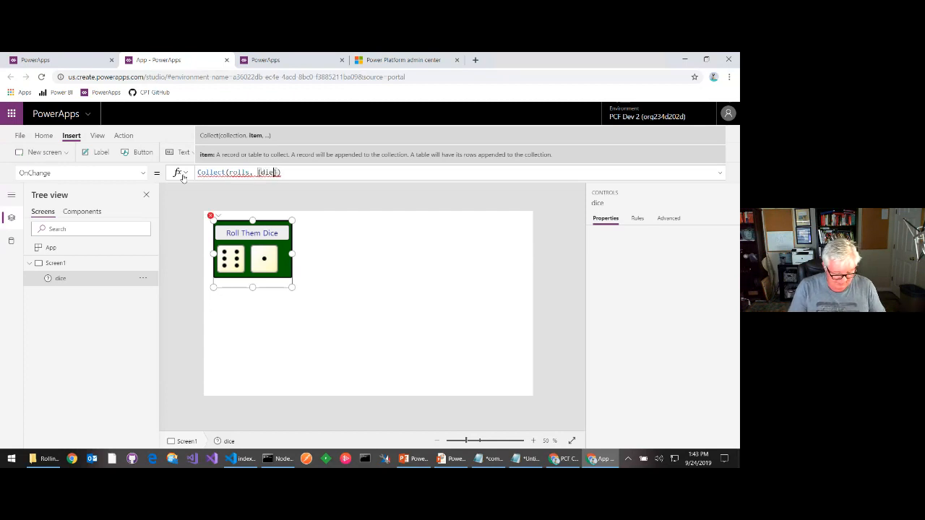
type("1: R")
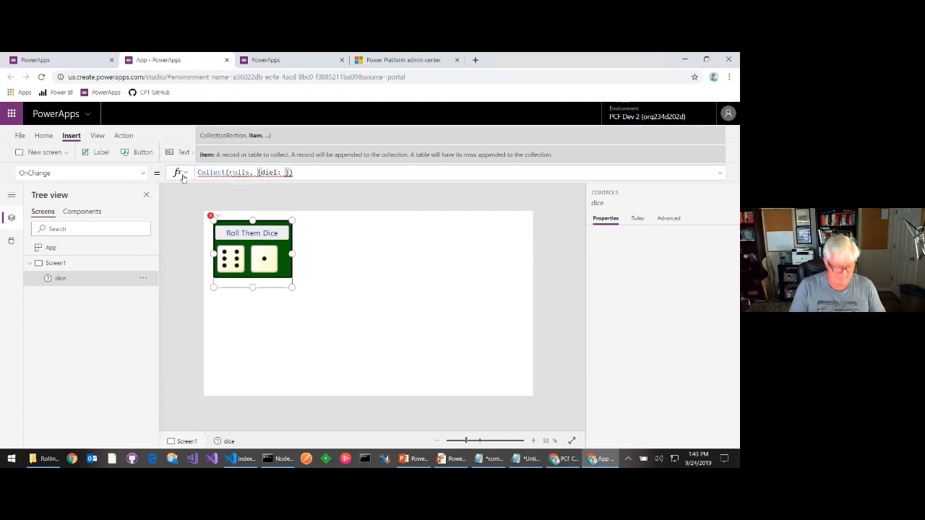
type("ice.")
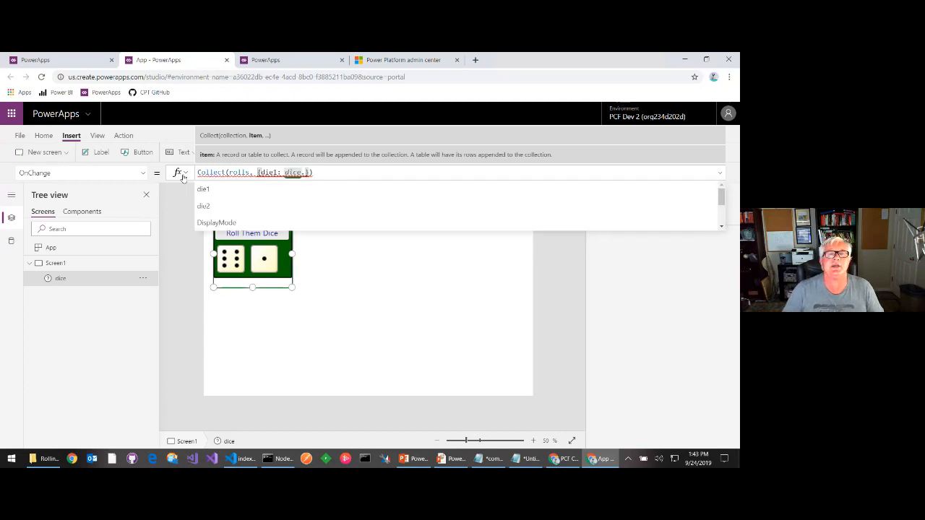
key("Tab")
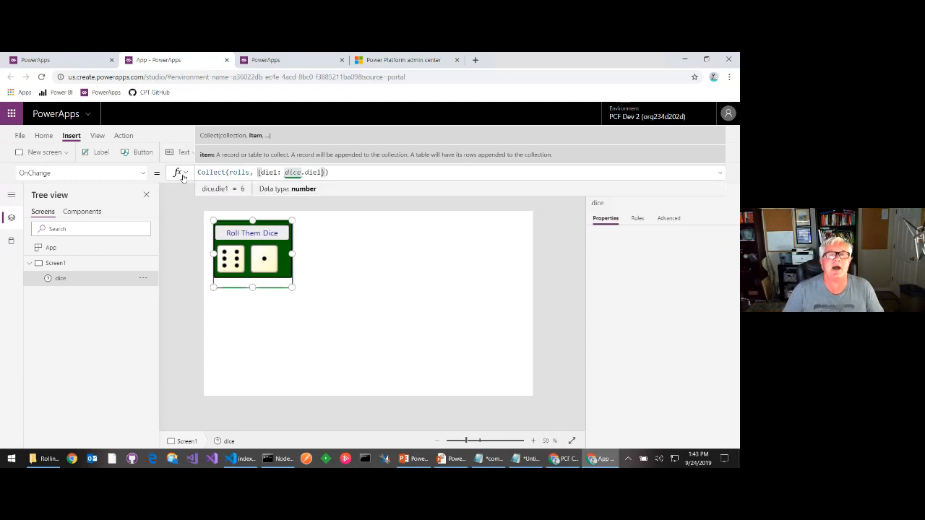
type(", die2")
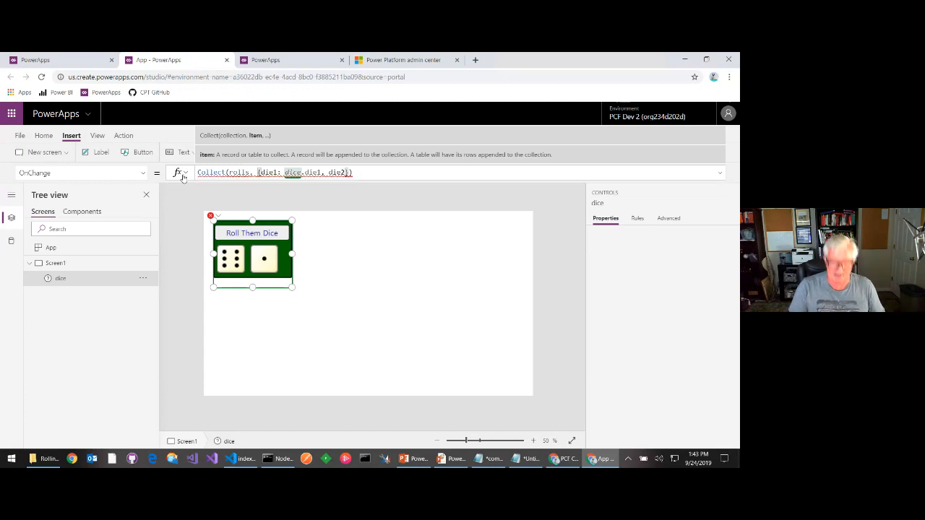
type(": die")
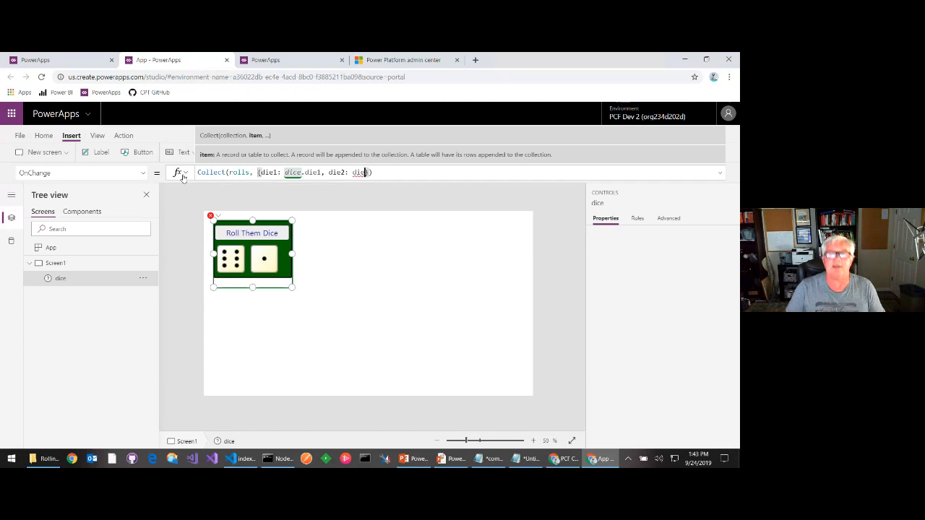
type("e")
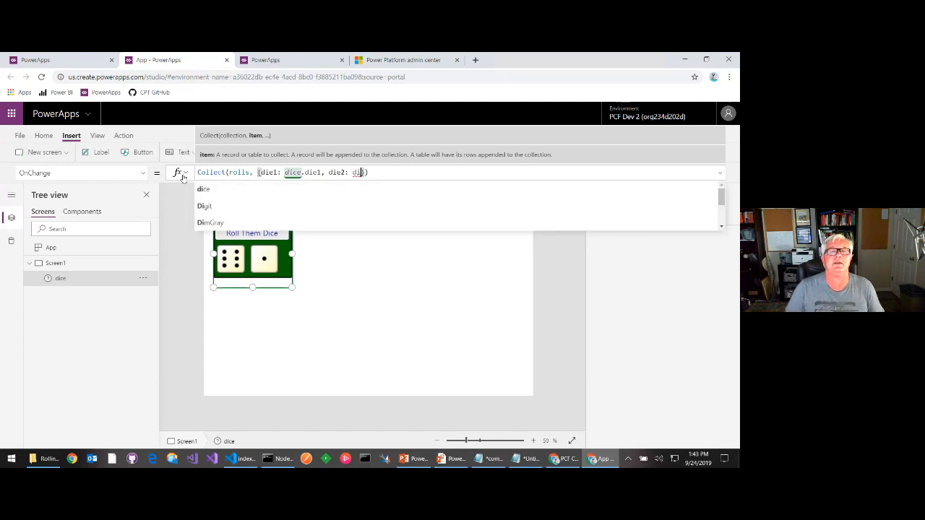
type(".die2")
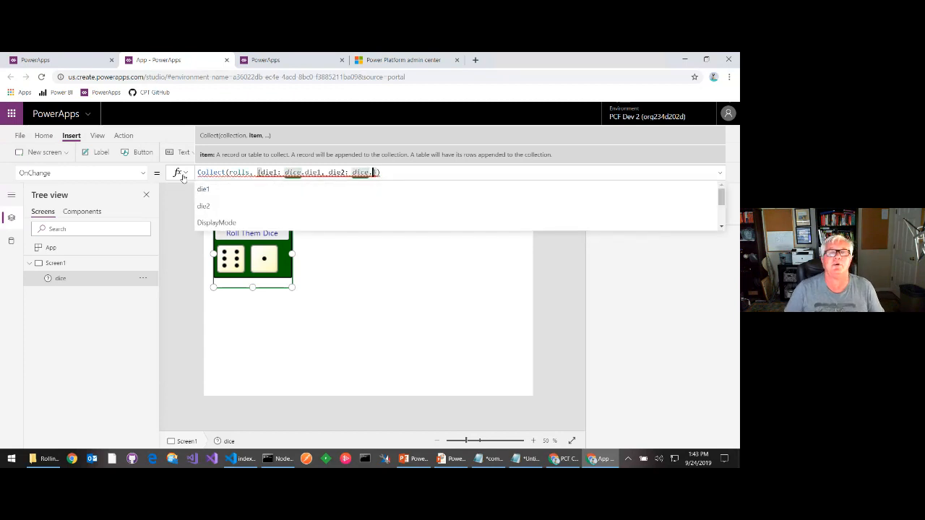
key("End")
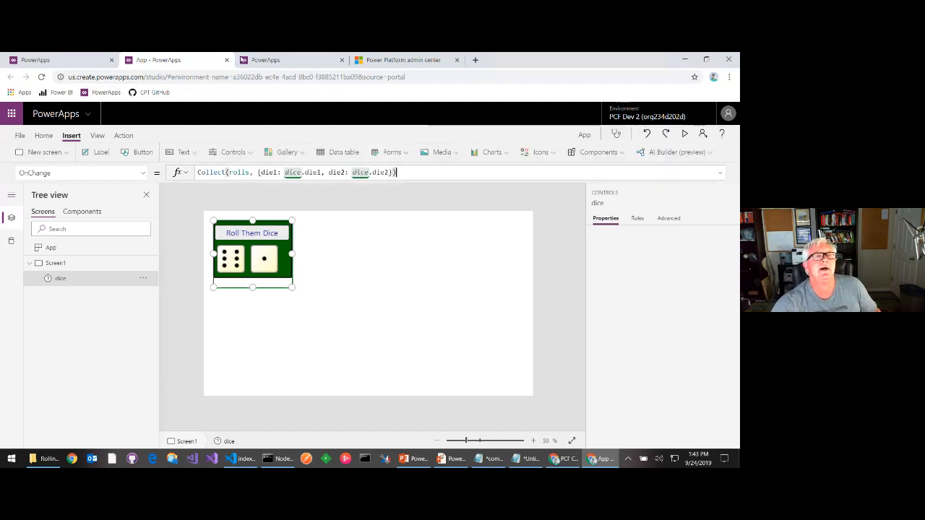
Step: Preview the app and roll the dice twice, then exit preview and switch to Visual Studio Code
left_click(684, 133)
left_click(153, 141)
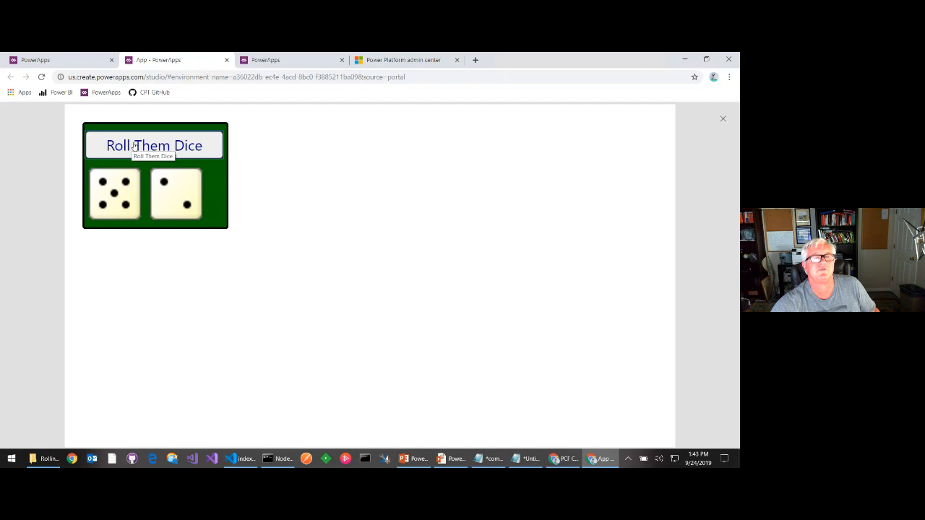
left_click(133, 147)
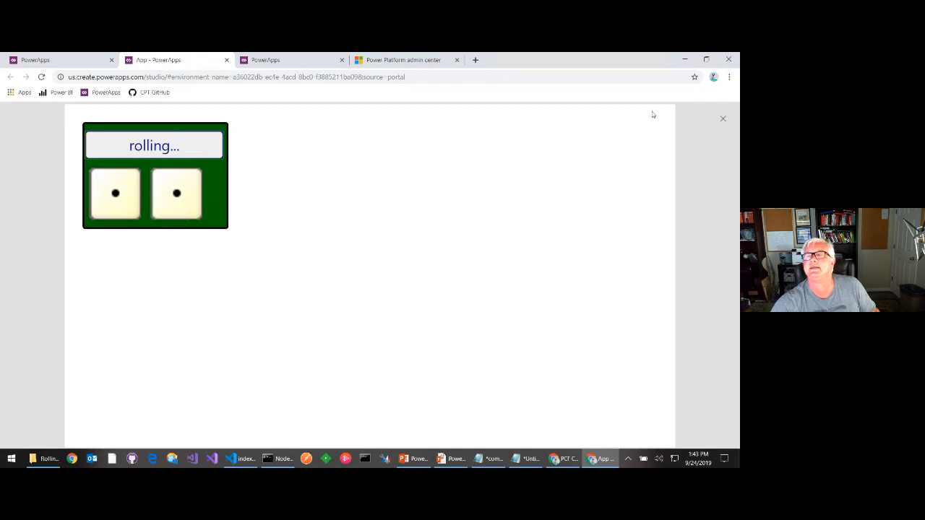
left_click(724, 120)
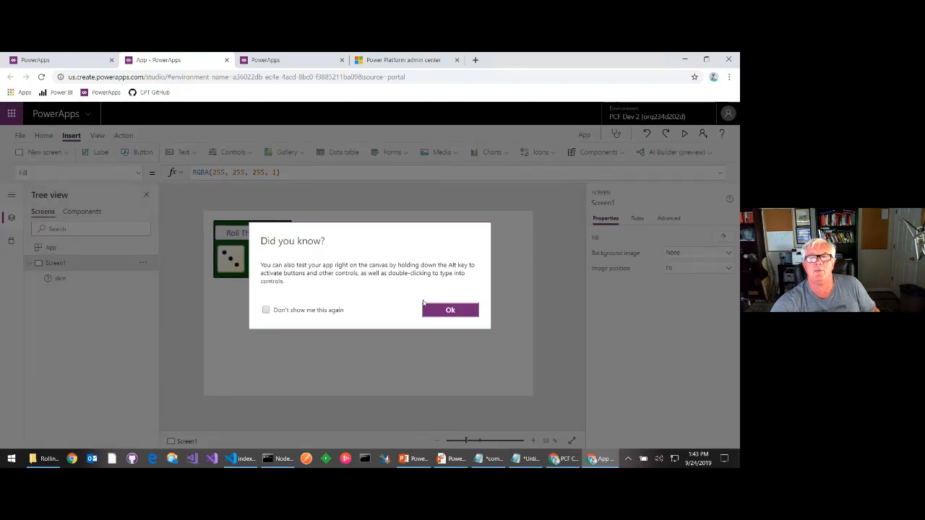
left_click(438, 309)
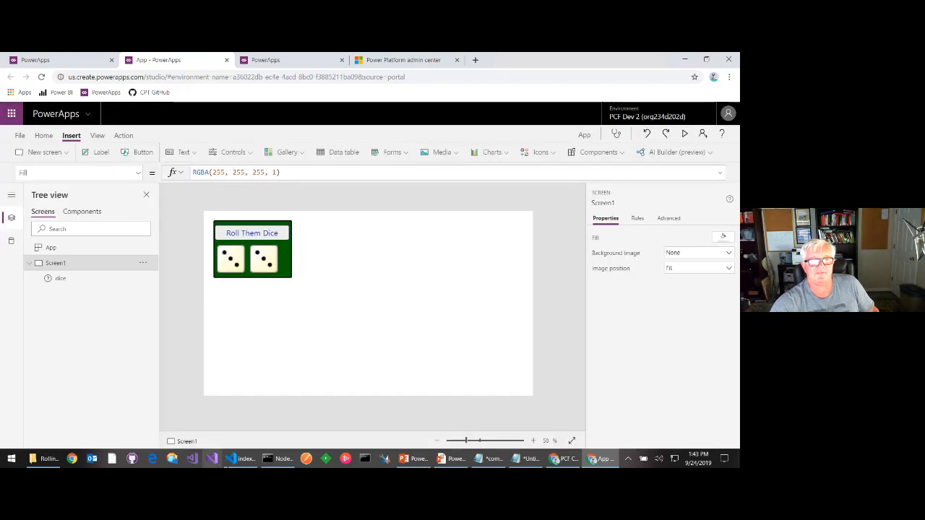
left_click(242, 458)
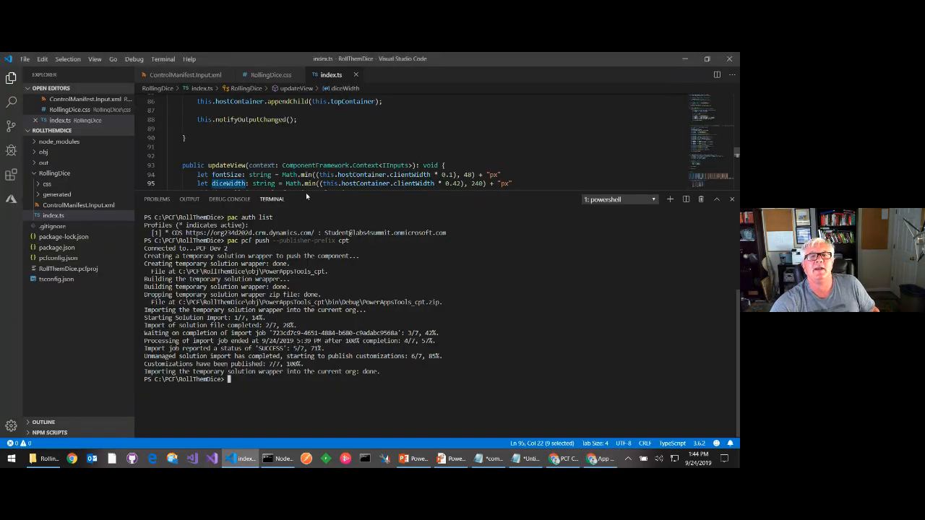
Step: Highlight the notifyOutputChanged calls and the getOutputs method in index.ts, then return to Power Apps Studio
left_click_drag(309, 190, 311, 403)
scroll(331, 200, "up", 10)
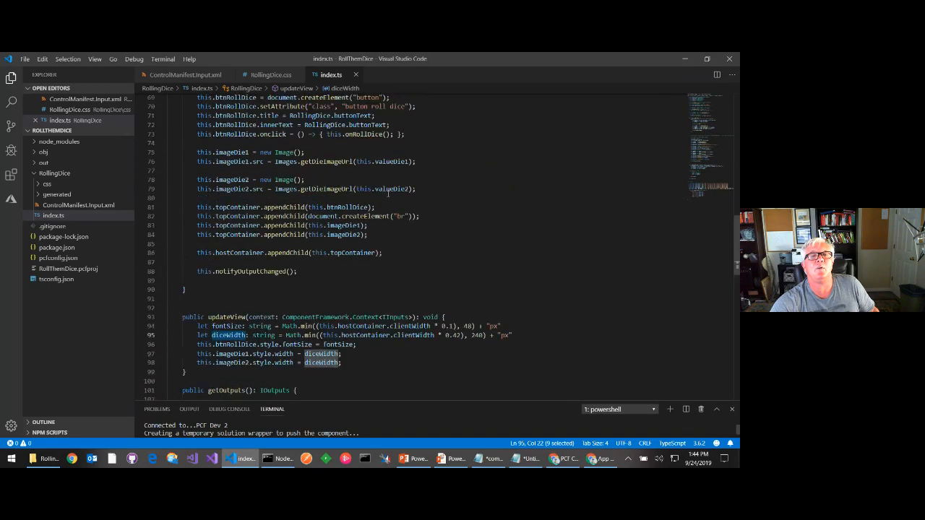
scroll(330, 200, "up", 5)
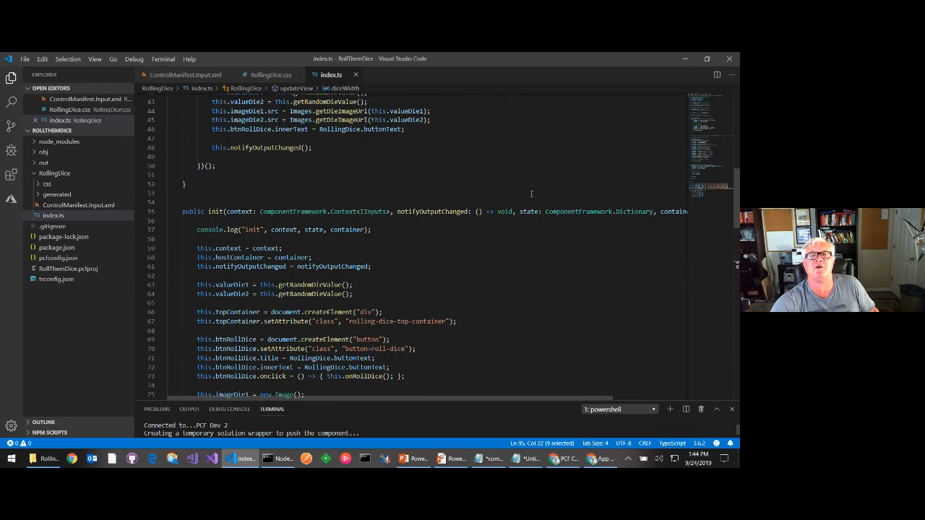
scroll(531, 194, "up", 3)
scroll(531, 193, "down", 17)
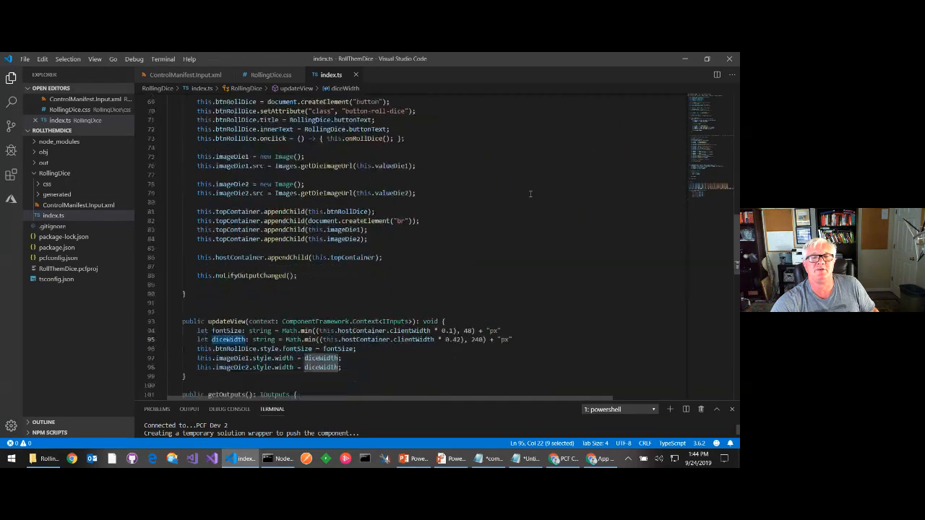
scroll(530, 193, "up", 19)
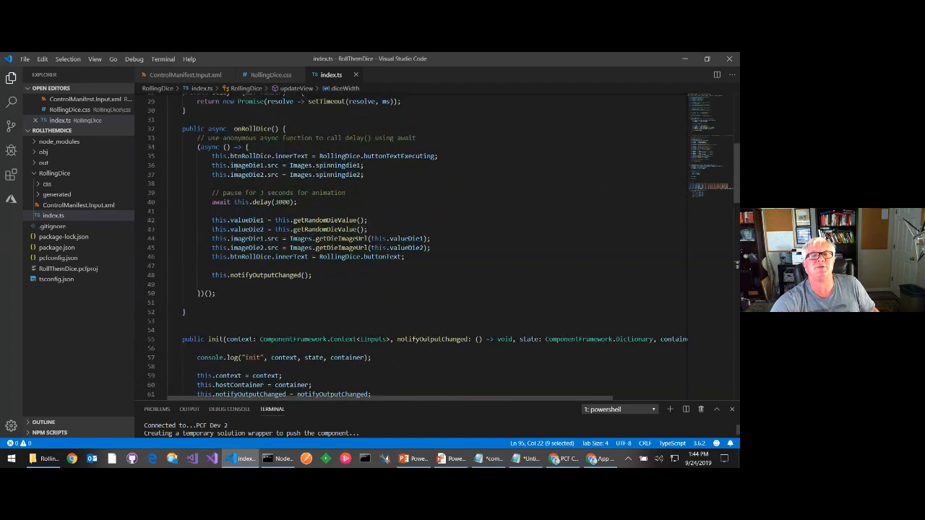
double_click(252, 274)
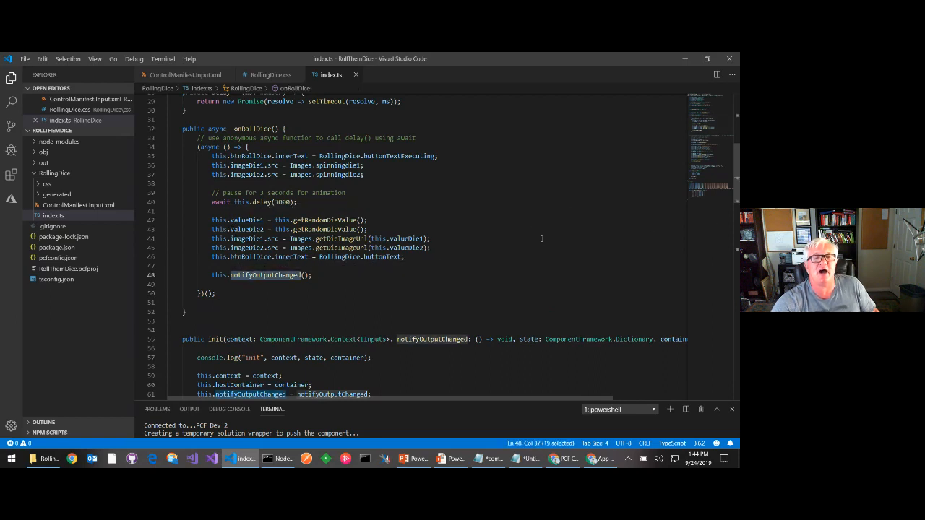
scroll(542, 238, "down", 16)
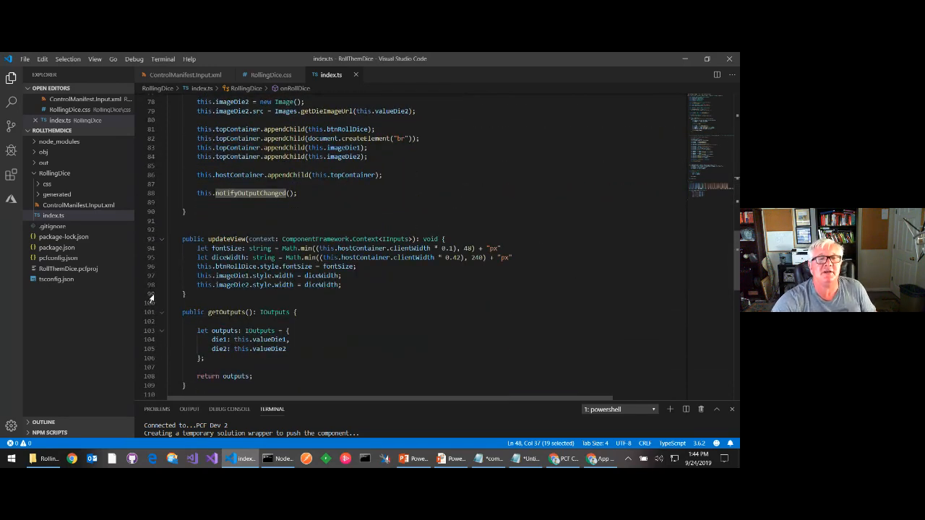
left_click_drag(179, 311, 250, 388)
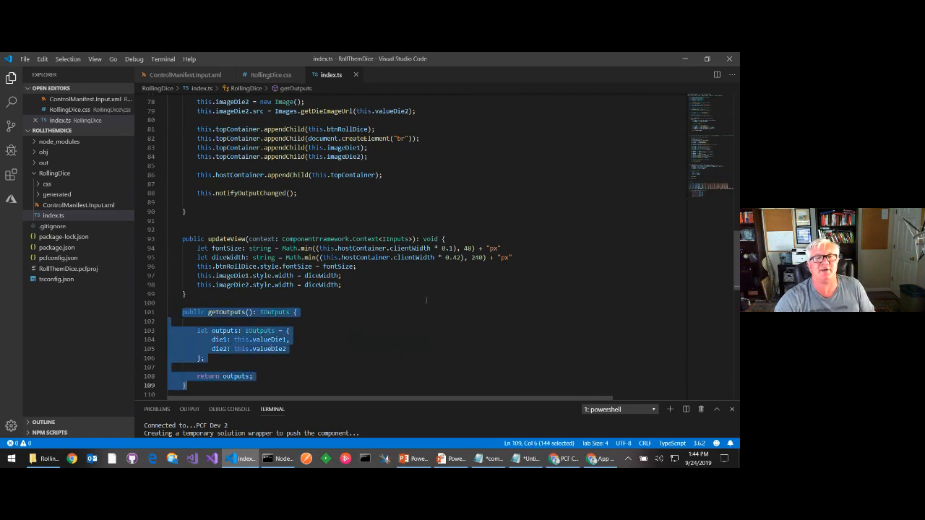
key("alt+Tab")
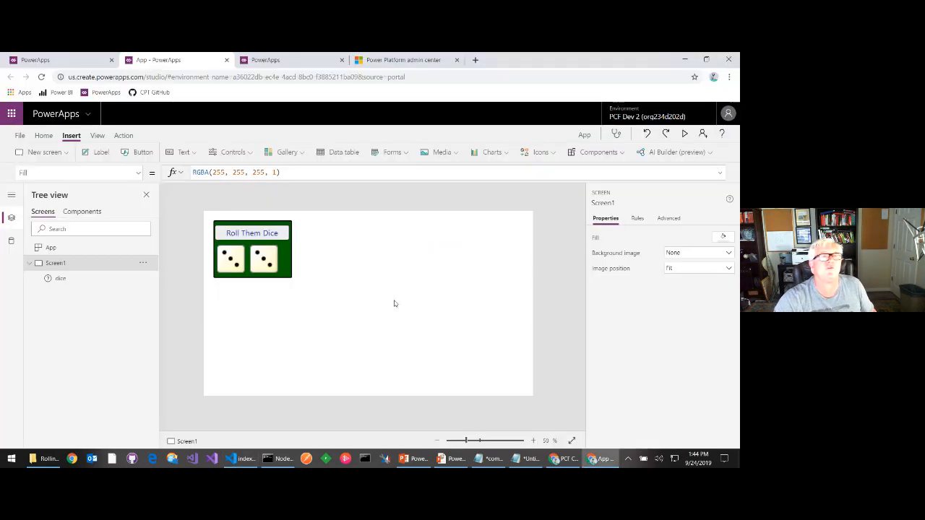
Step: Check the dice component's OnChange formula, then deselect it by selecting the screen
left_click(242, 264)
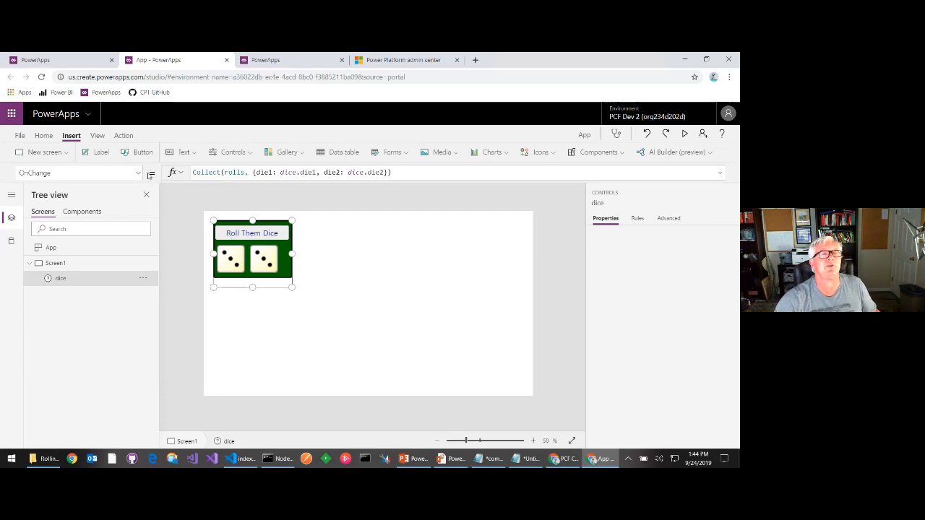
left_click(140, 174)
left_click(140, 174)
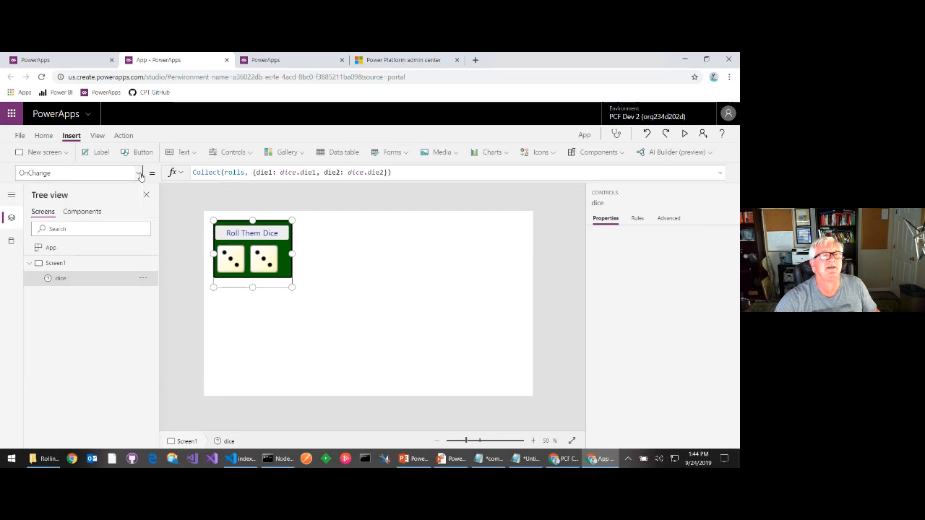
left_click(352, 238)
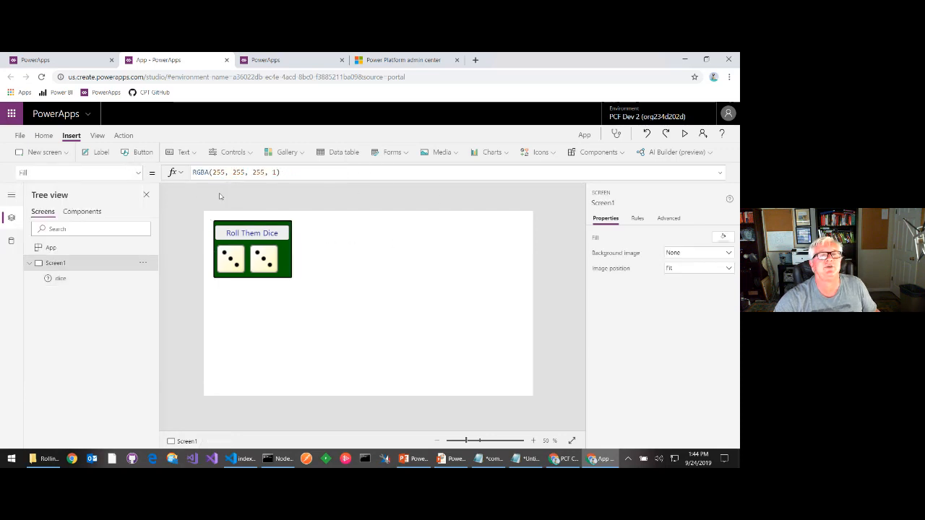
Step: Add a Title-layout vertical gallery beside the dice and bind it to the rolls collection
left_click(297, 153)
left_click(459, 237)
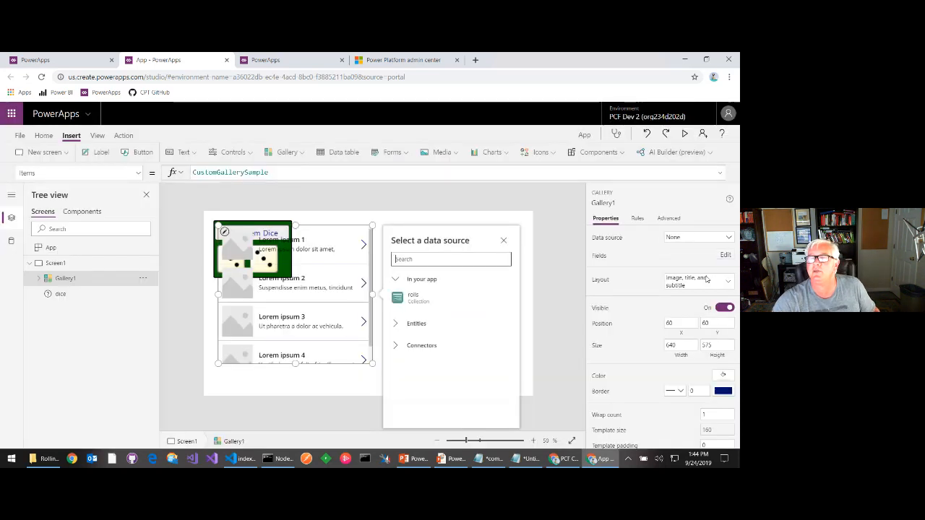
left_click(693, 281)
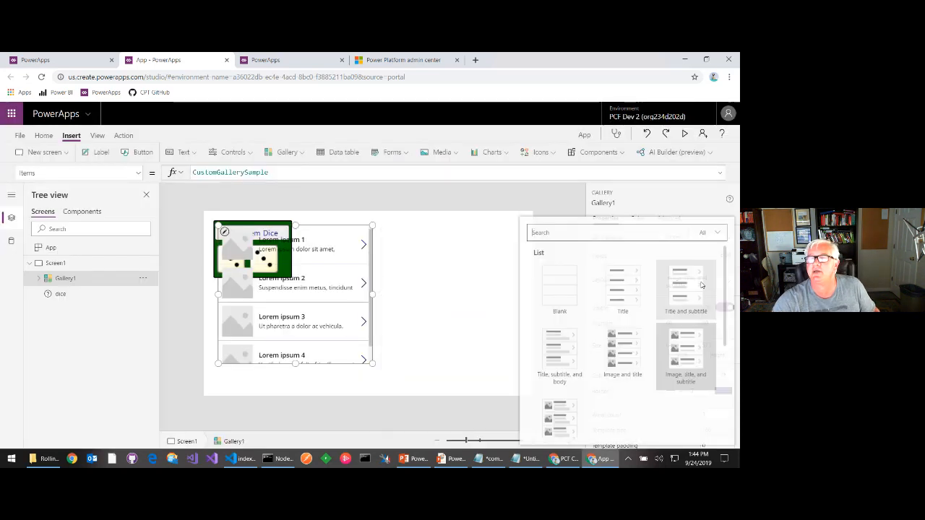
left_click(622, 275)
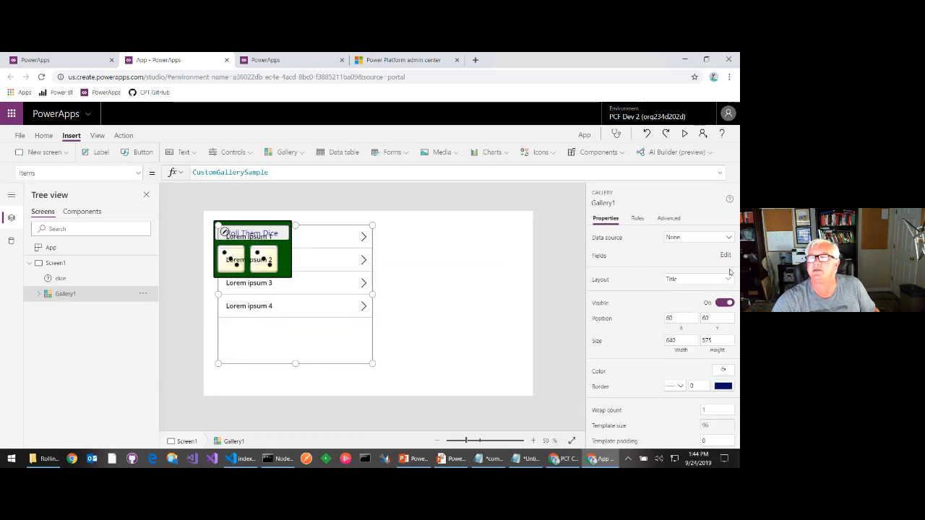
left_click_drag(312, 335, 404, 325)
left_click(697, 239)
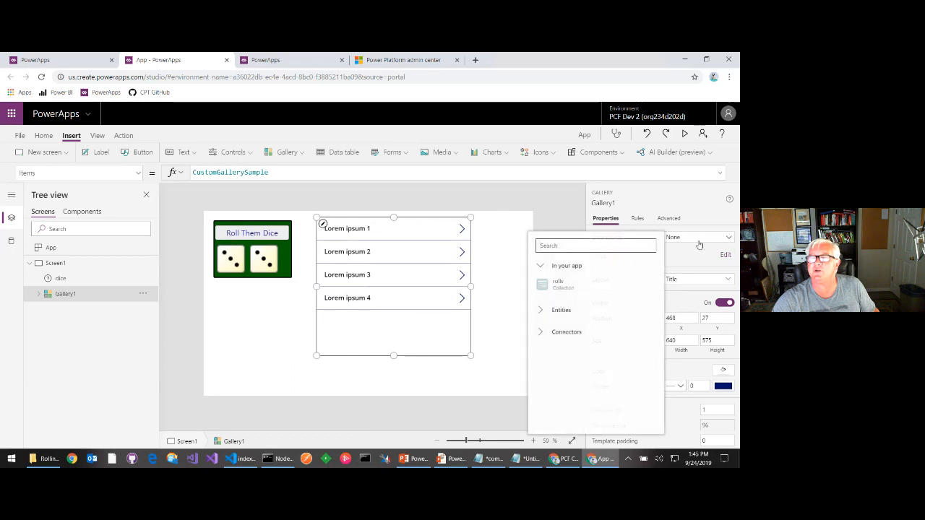
left_click(558, 284)
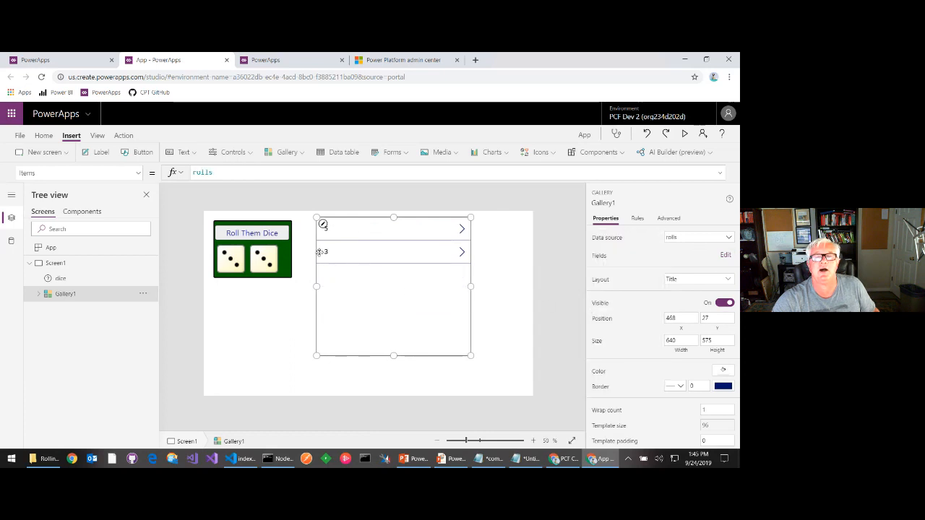
Step: Narrow the die1 label in the gallery row and place a copy to its right
left_click(327, 230)
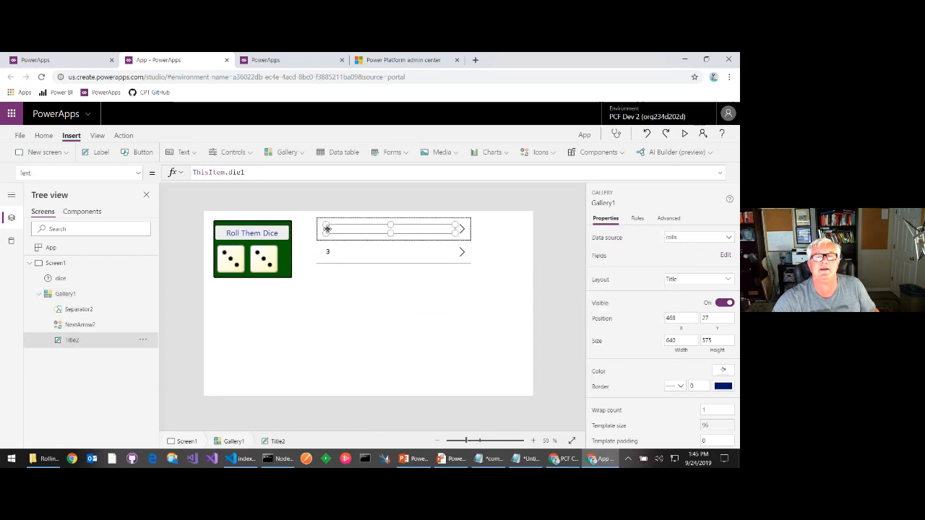
left_click_drag(454, 232, 346, 230)
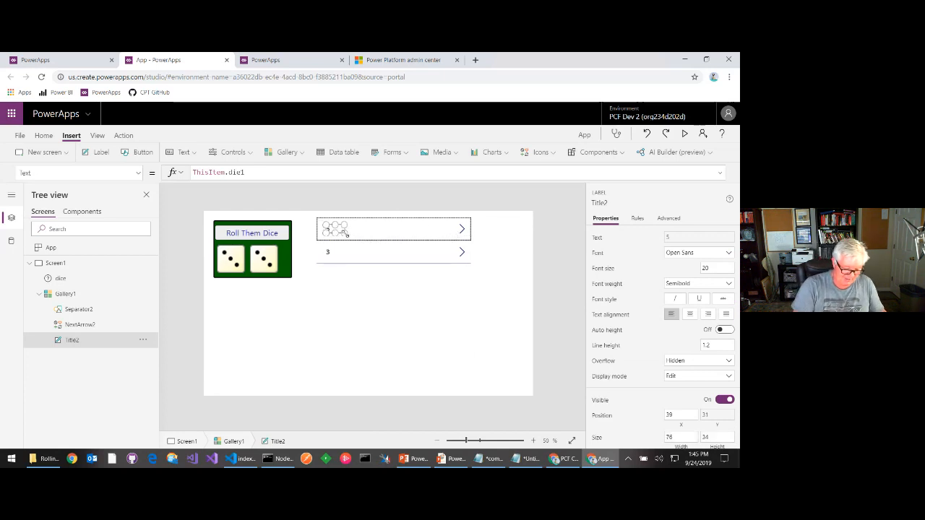
key("ctrl+c")
key("ctrl+v")
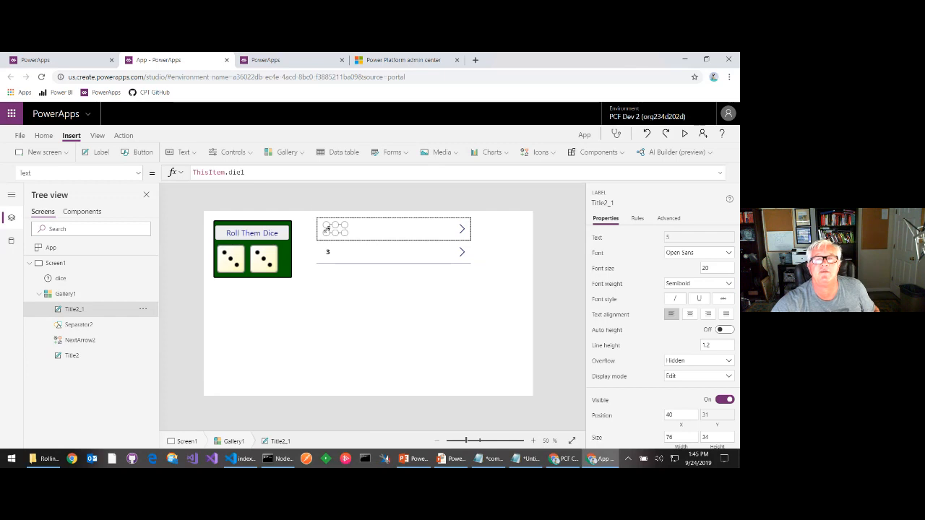
left_click_drag(331, 228, 358, 229)
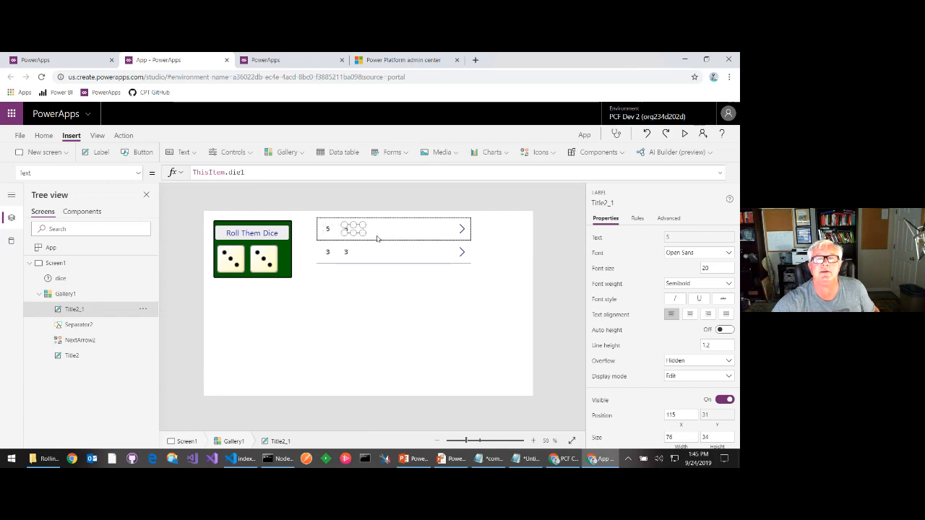
Step: Change the copied label's text to ThisItem.die2 and position it beside die1
left_click(253, 173)
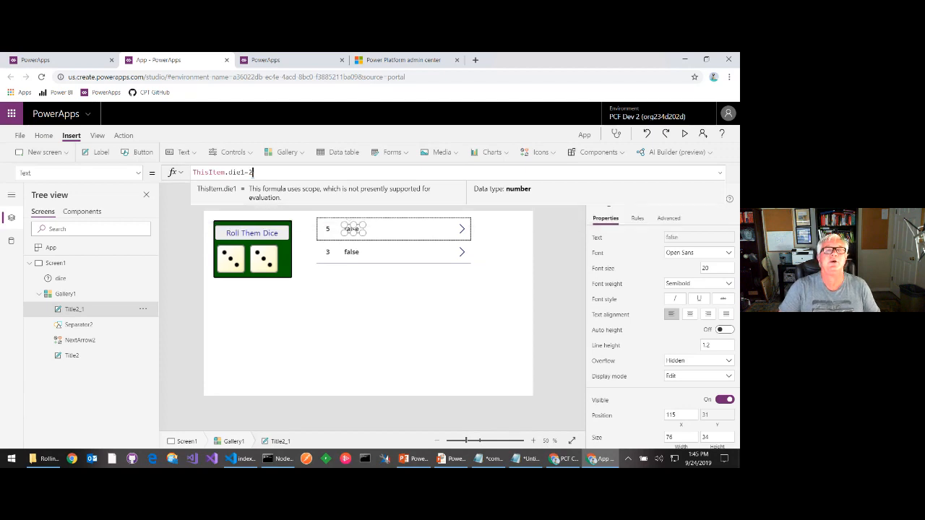
key("BackSpace")
key("BackSpace")
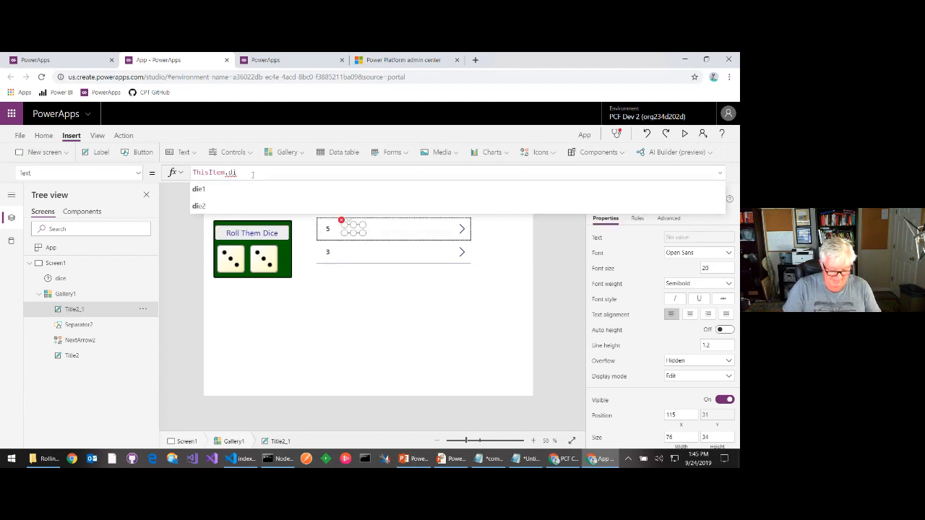
type("e2")
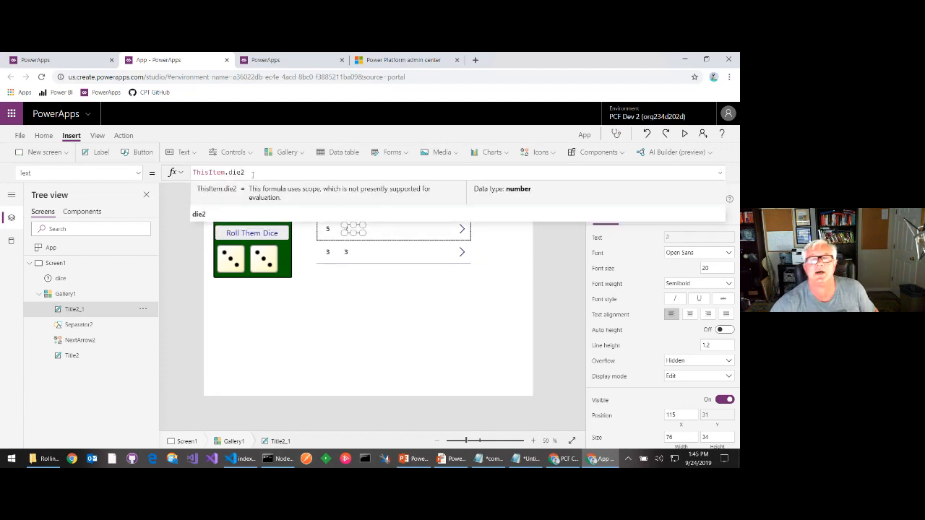
left_click(385, 236)
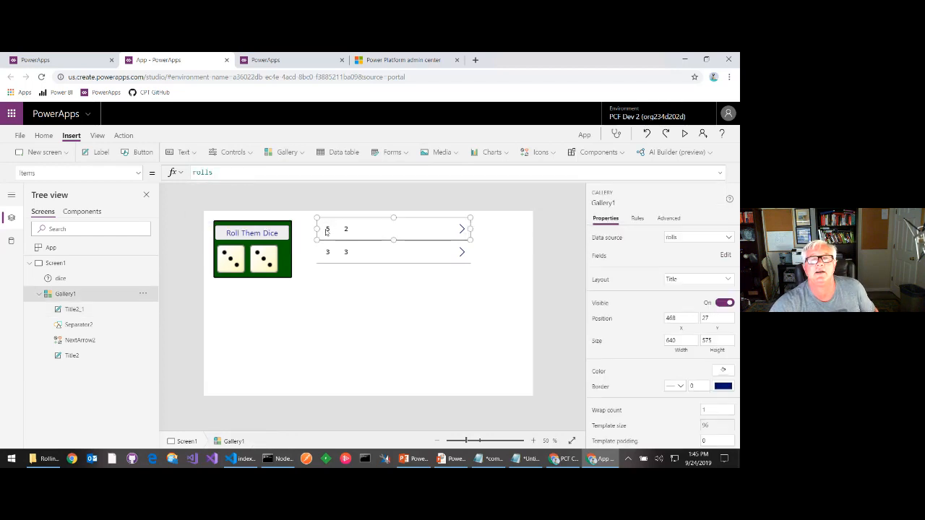
left_click(329, 231)
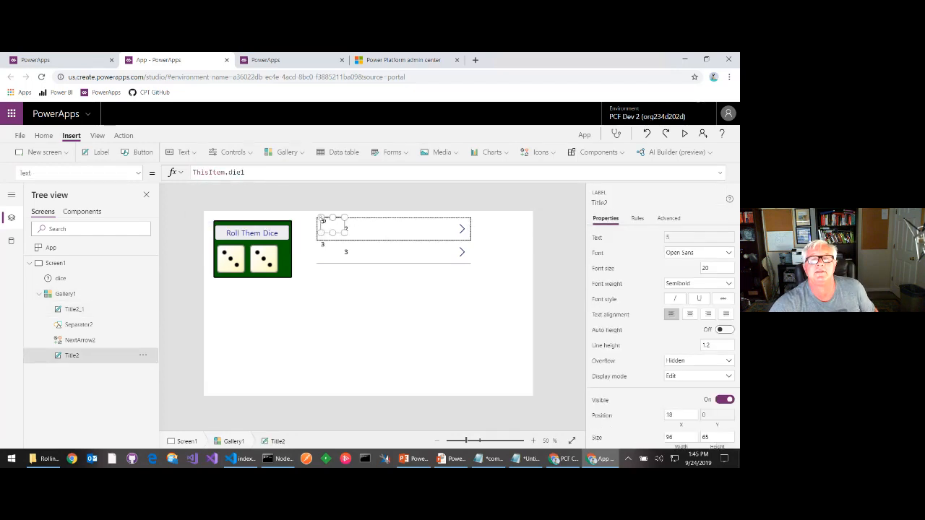
left_click(346, 230)
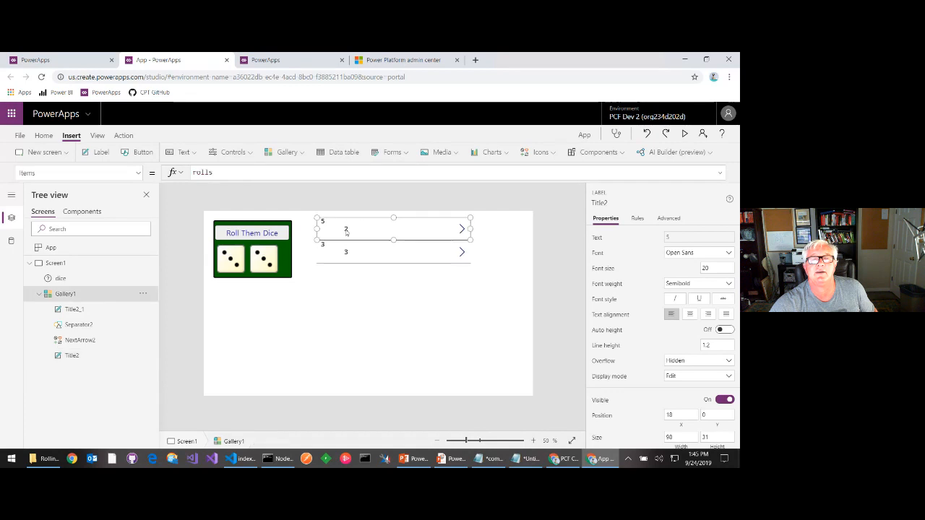
left_click_drag(345, 231, 395, 228)
Step: Roll the dice three more times in preview, adding rows 4 1, 5 2 and 4 6
left_click(383, 239)
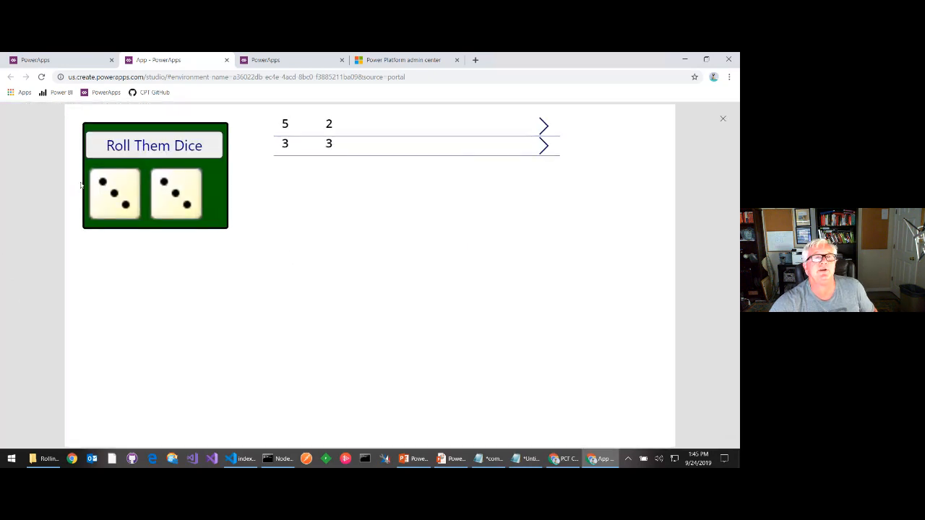
left_click(180, 151)
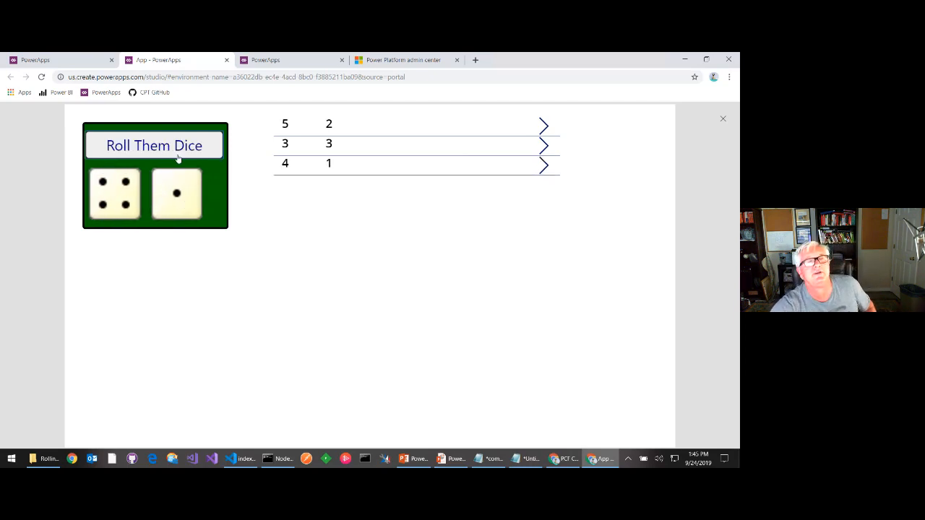
left_click(179, 154)
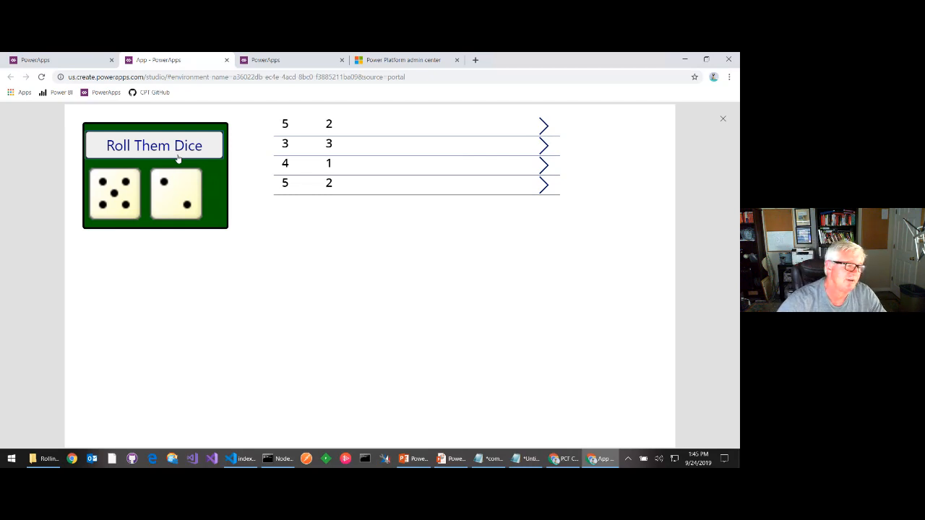
left_click(178, 158)
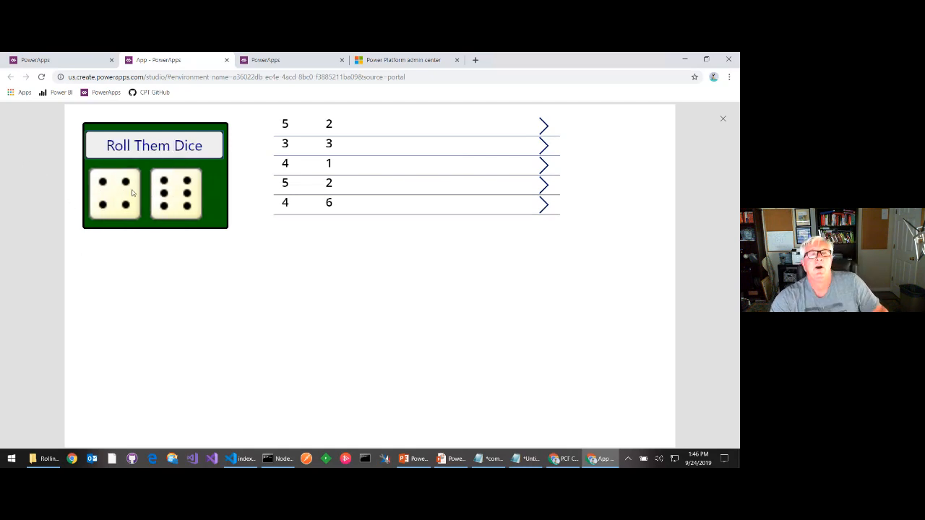
Step: Close the app studio tab and confirm leaving the site
left_click(226, 60)
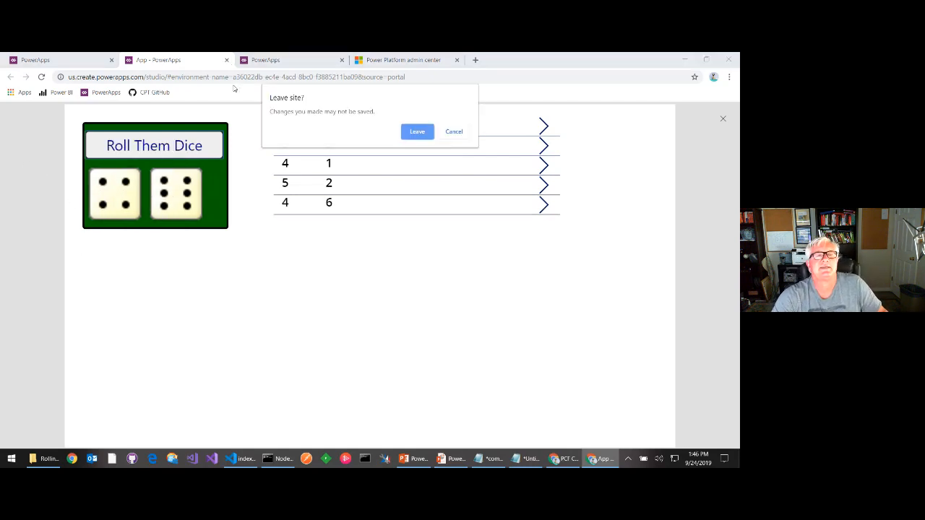
left_click(431, 130)
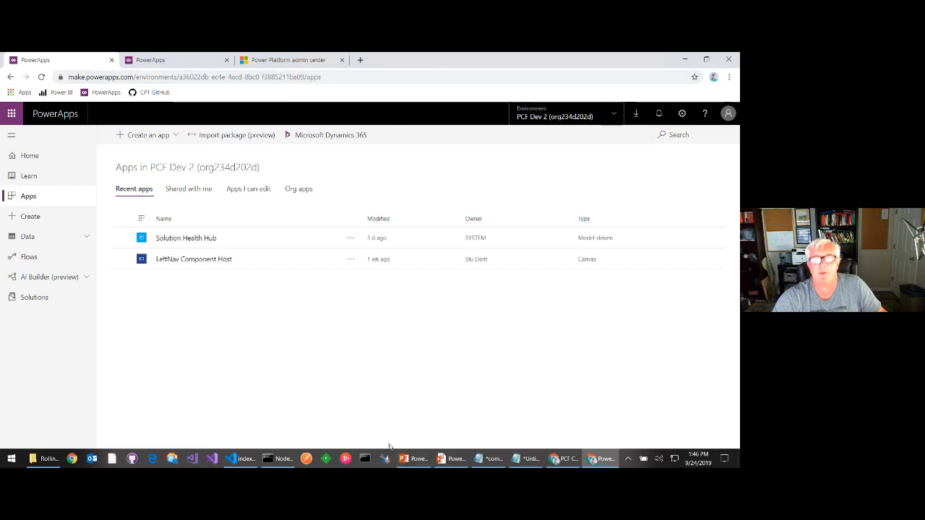
Step: Advance the slide show past the Agenda and forum slides, then leave it
left_click(446, 465)
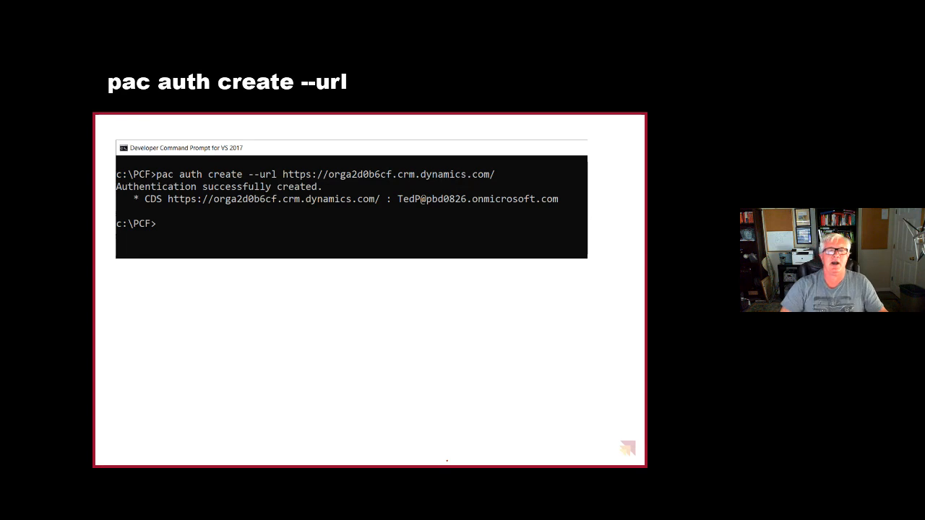
key("Right")
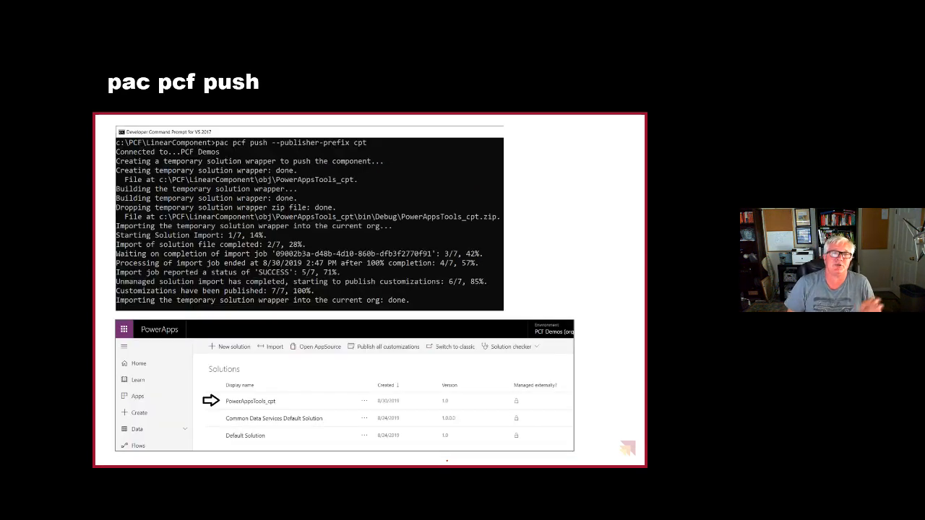
key("Right")
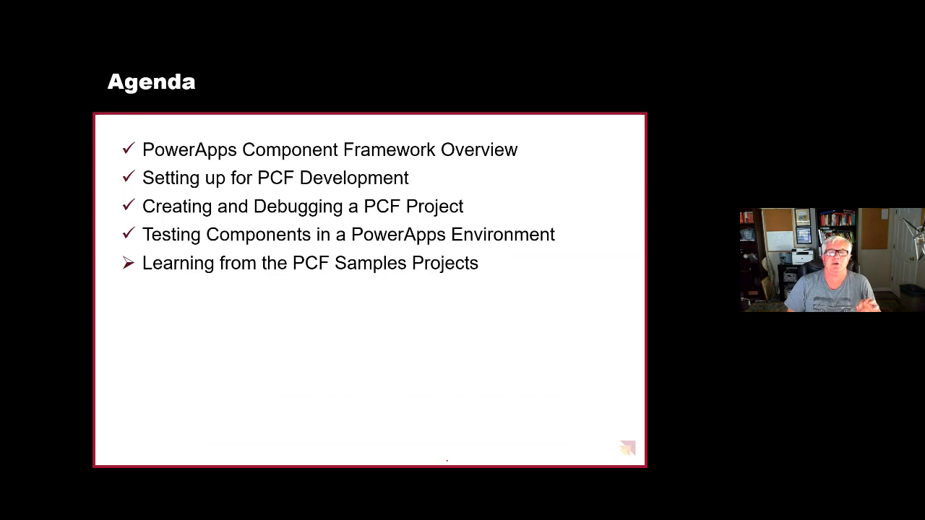
key("Right")
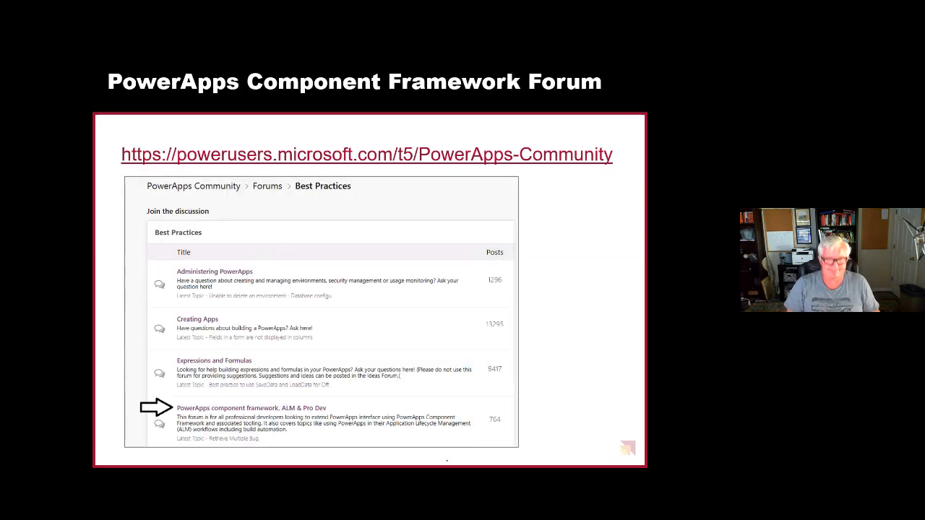
key("Right")
key("alt+Tab")
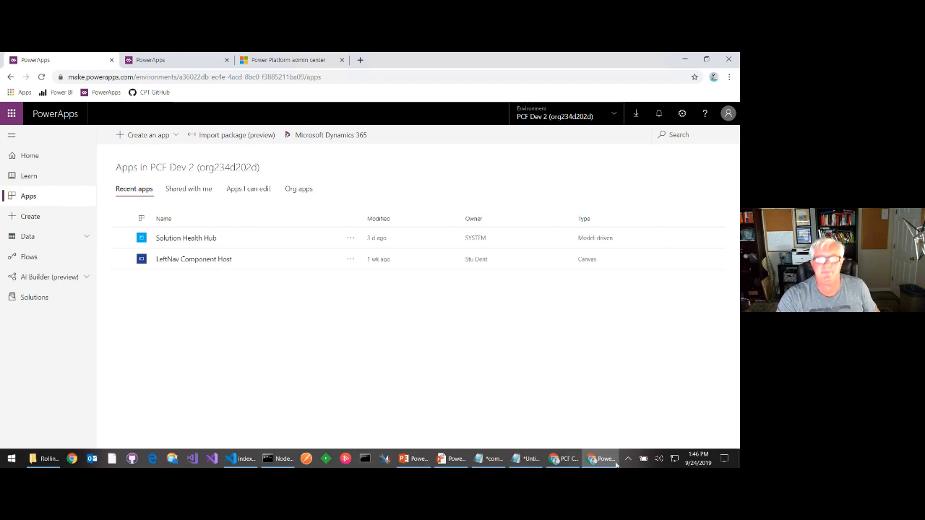
Step: Follow the docs link on the What is PCF? slide and expand the Tutorial contents
left_click(416, 461)
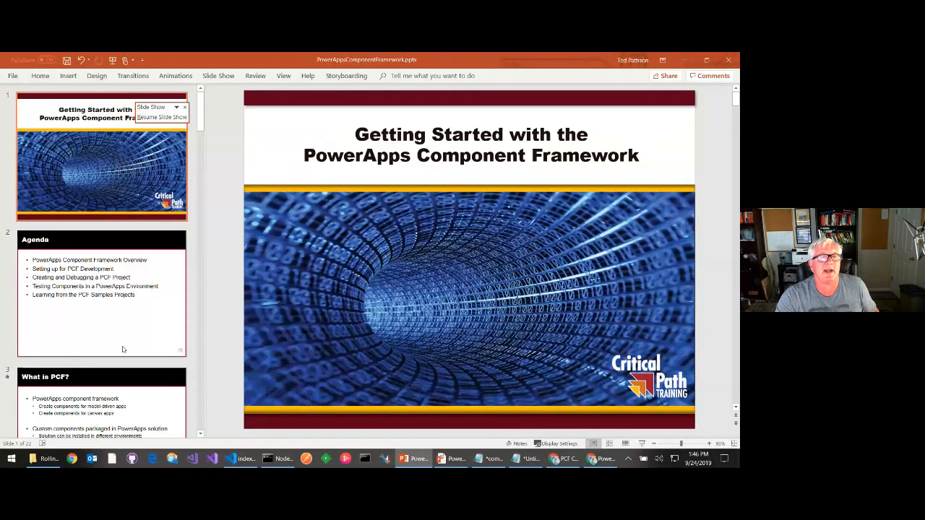
left_click(101, 401)
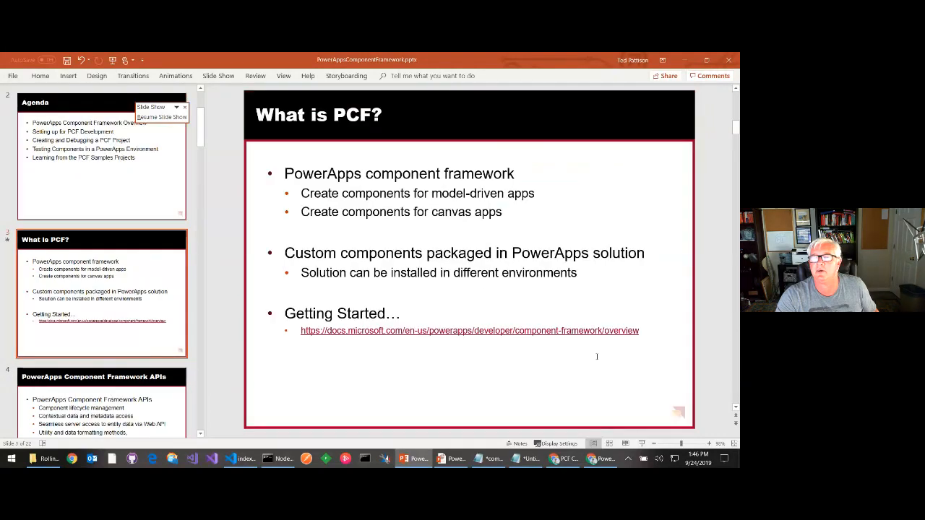
left_click(605, 330, "ctrl")
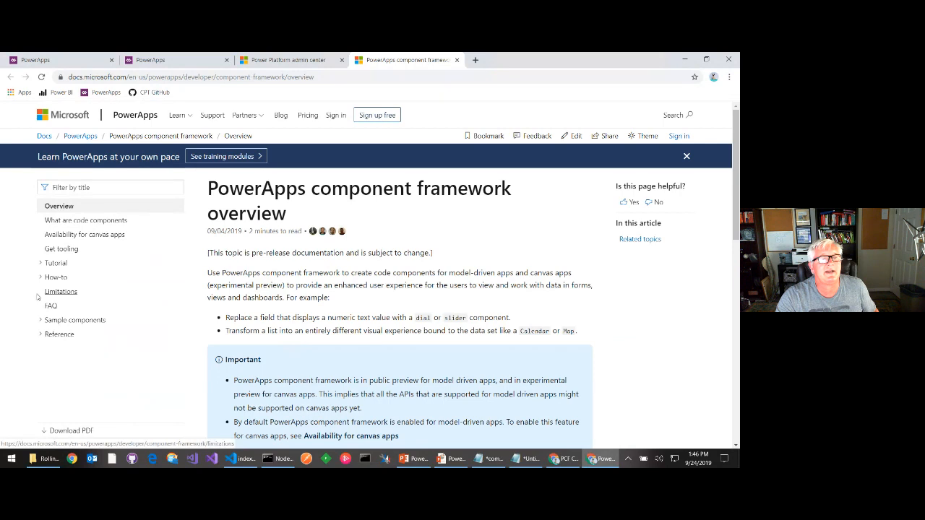
left_click(42, 267)
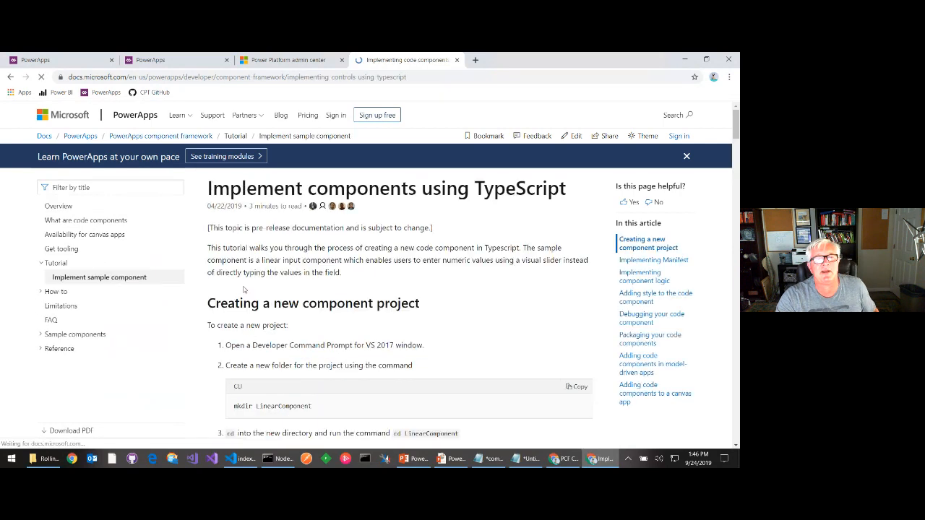
Step: Scroll to Packaging your code components and select the pac solution init command
scroll(410, 272, "down", 2)
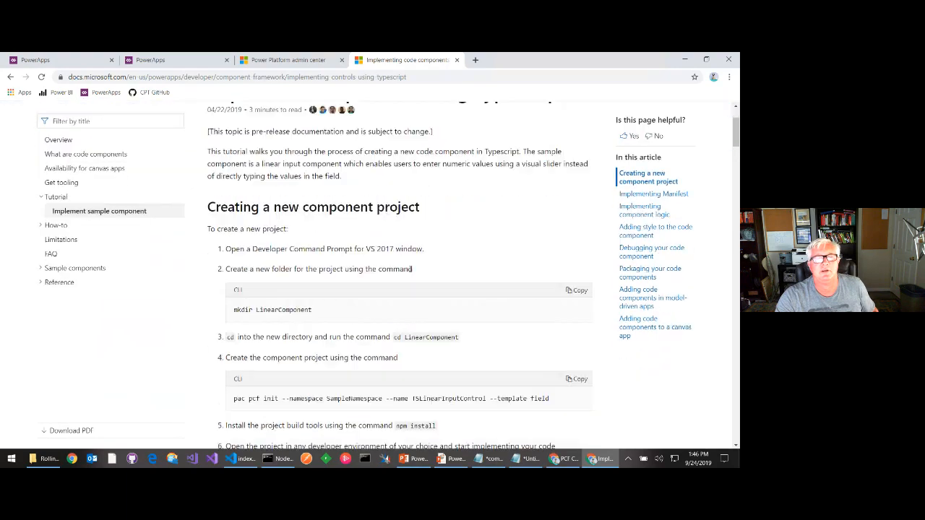
scroll(410, 273, "down", 2)
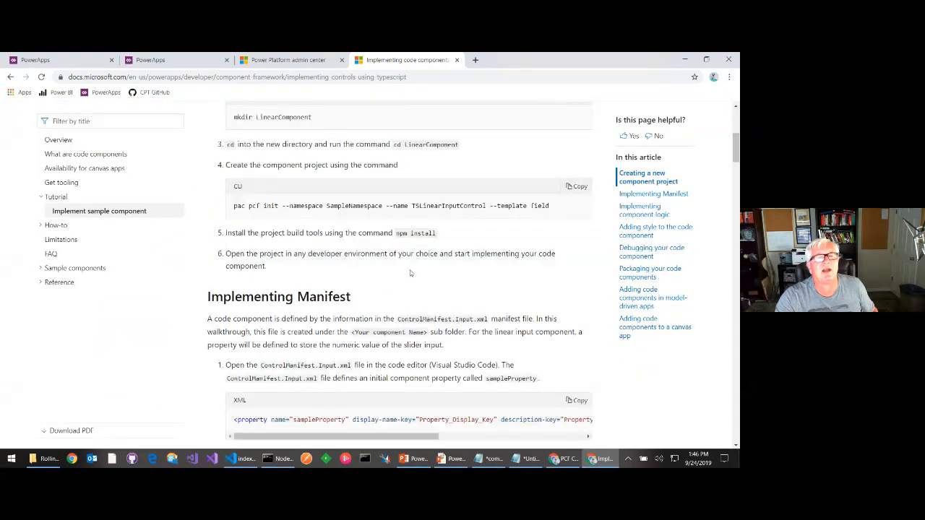
scroll(409, 273, "down", 6)
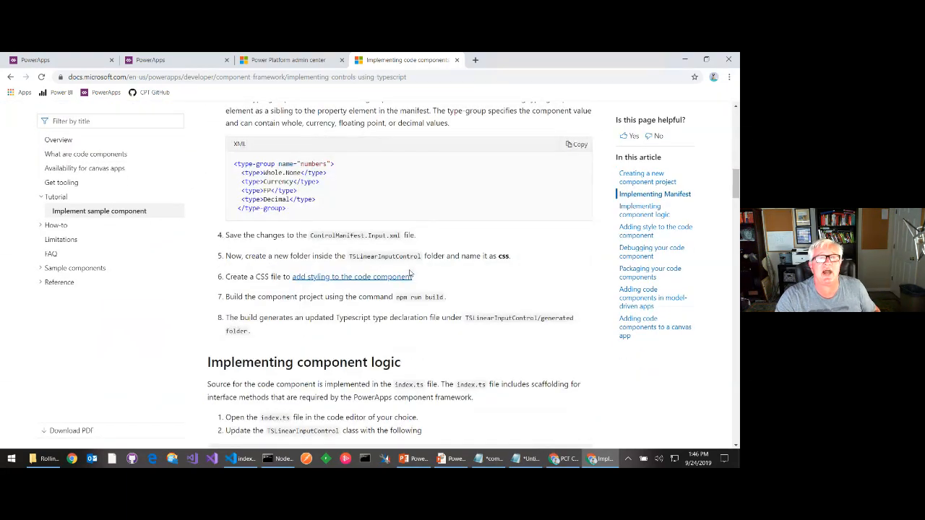
scroll(410, 273, "down", 8)
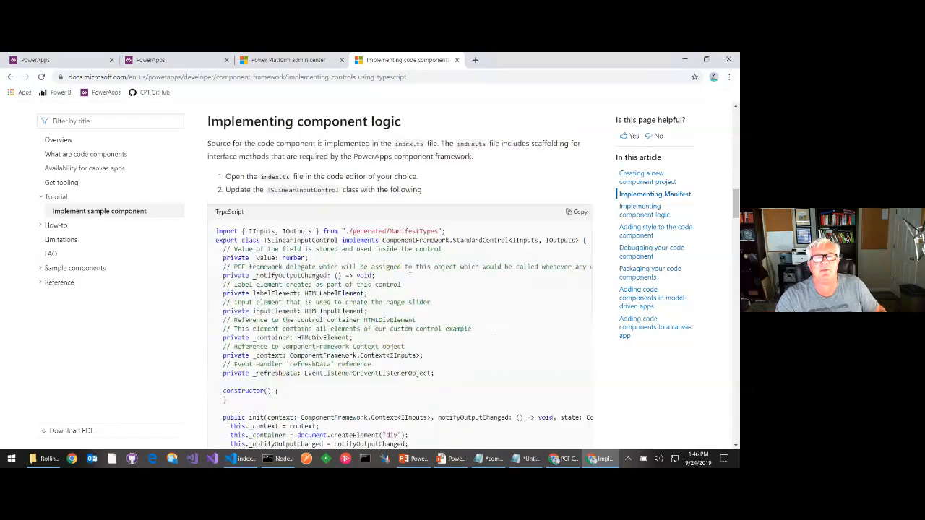
scroll(409, 272, "down", 12)
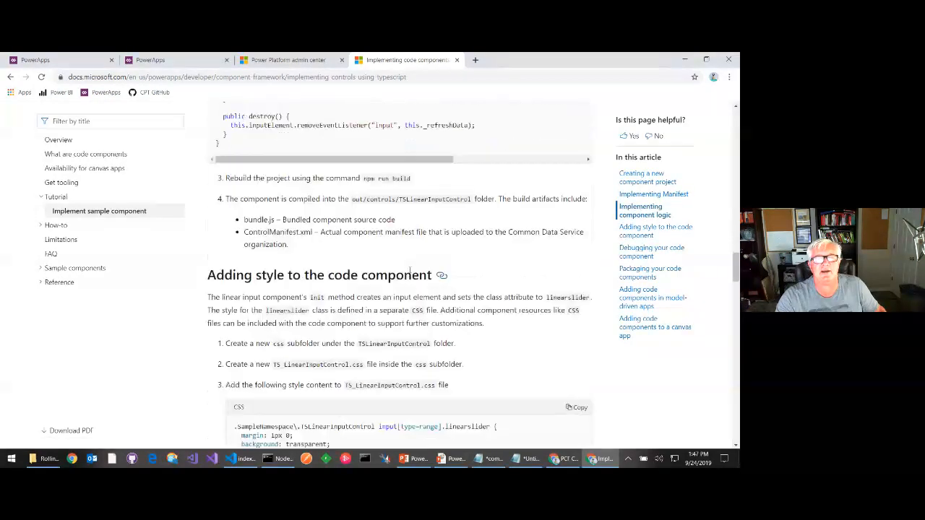
scroll(410, 273, "down", 8)
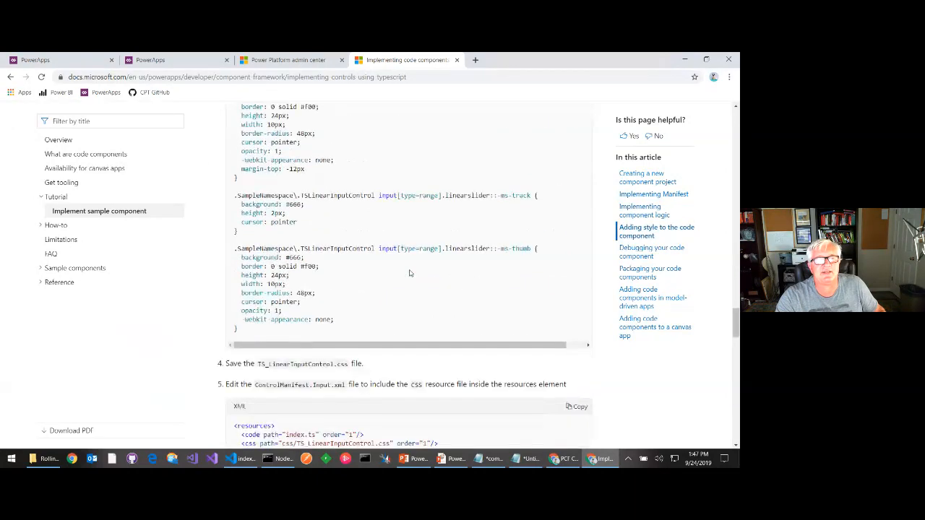
scroll(406, 277, "down", 6)
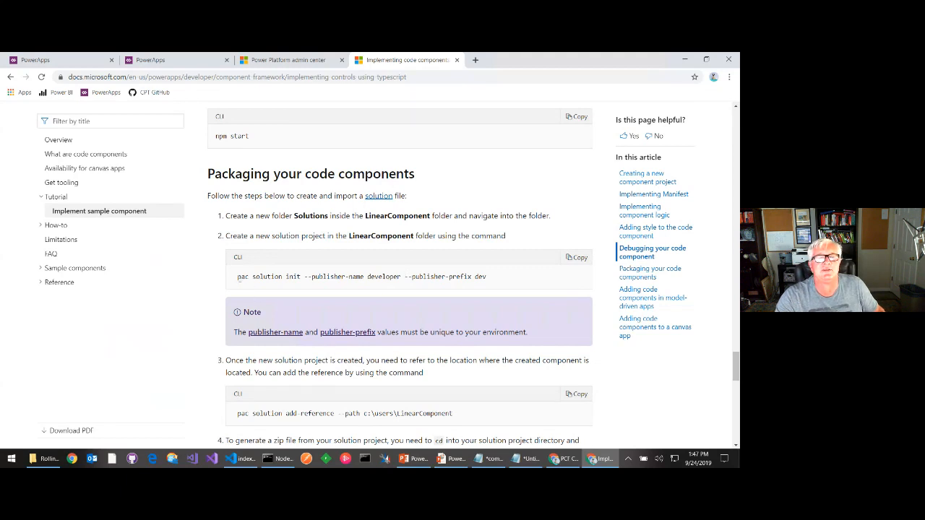
left_click_drag(238, 277, 487, 272)
key("super+c")
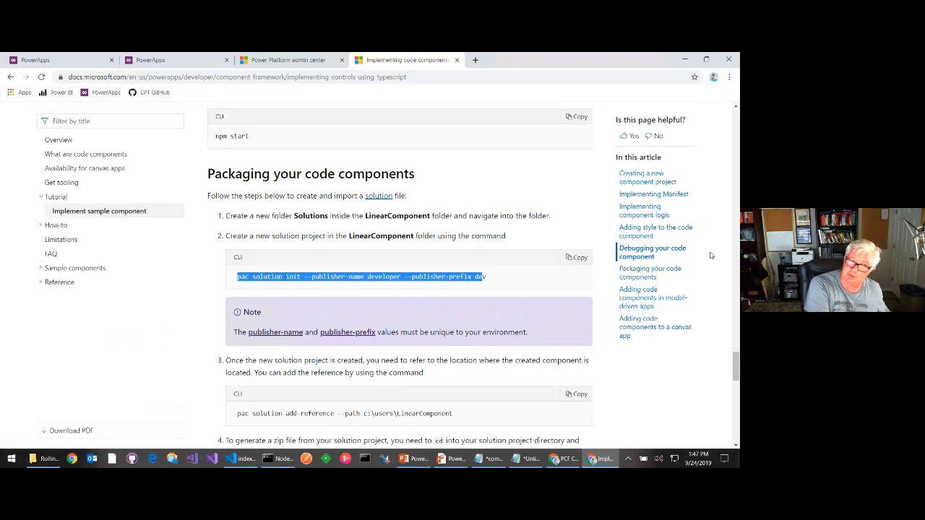
left_click(369, 462)
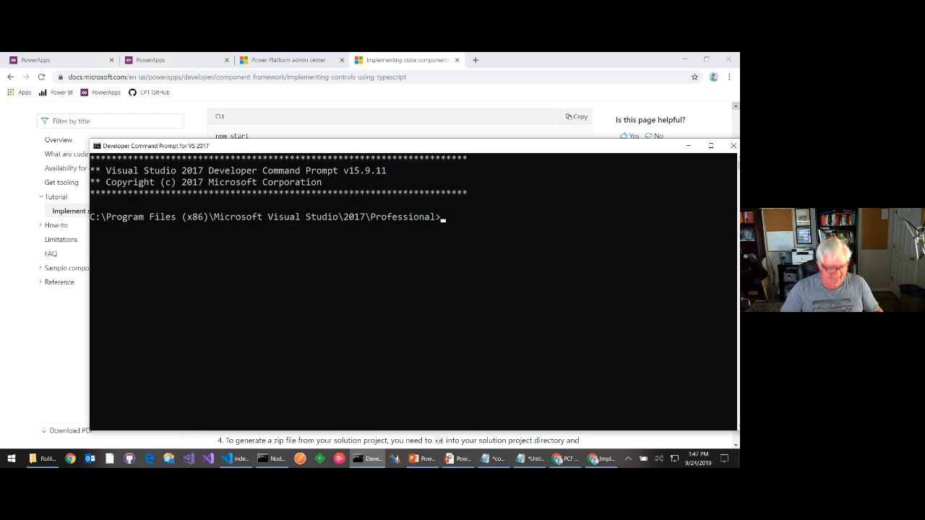
Step: Change the prompt to c:\PCF, then into the RollThemDice project folder
type("cd ")
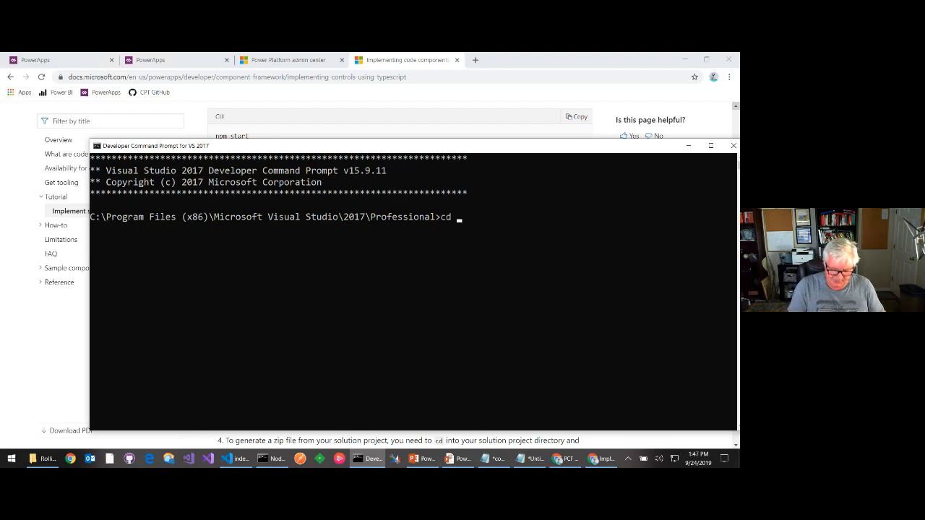
type("c:\\")
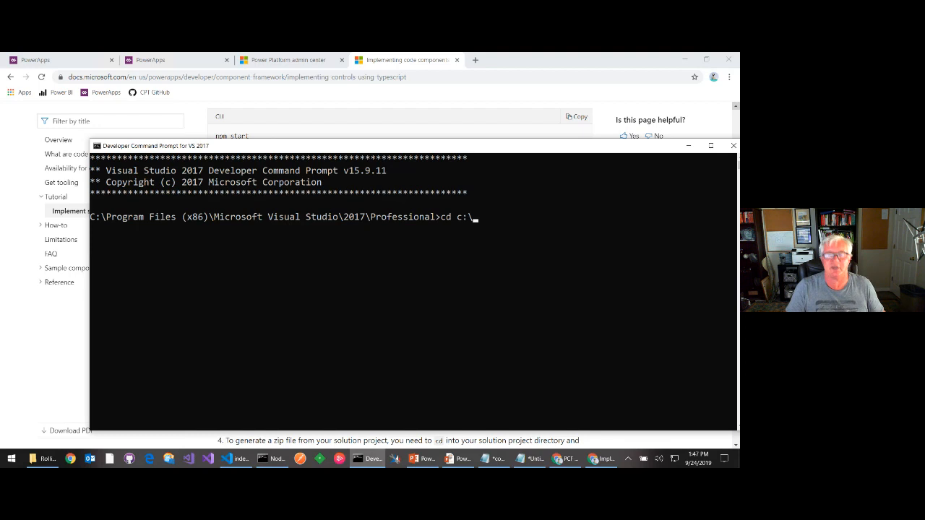
type("pc")
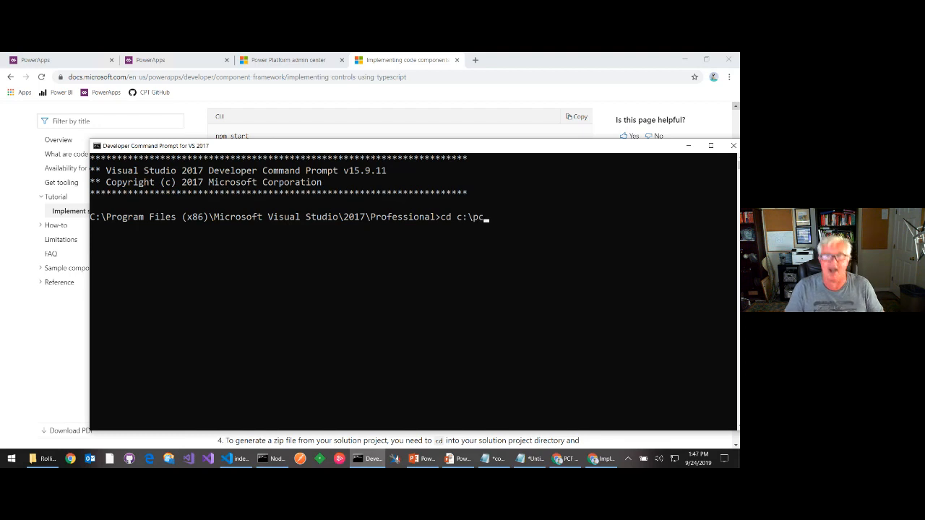
type("f")
key("Tab")
key("Return")
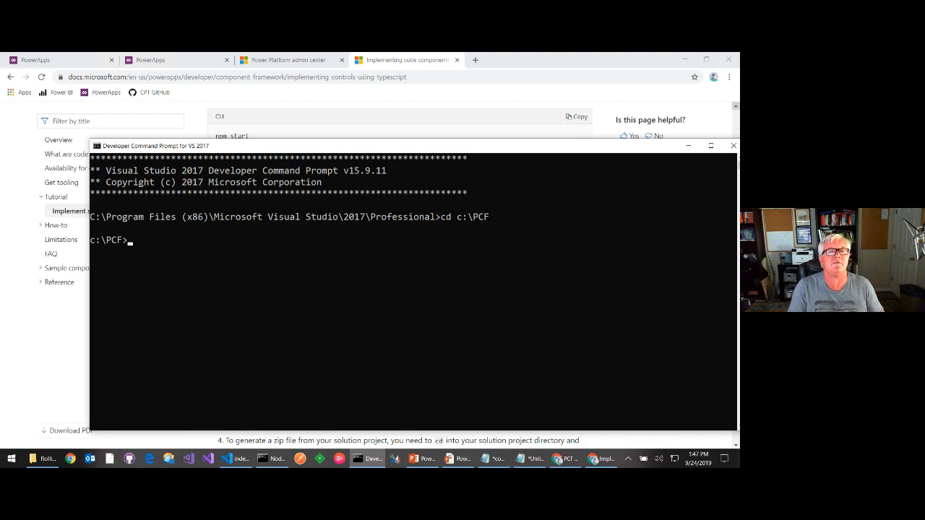
type("c")
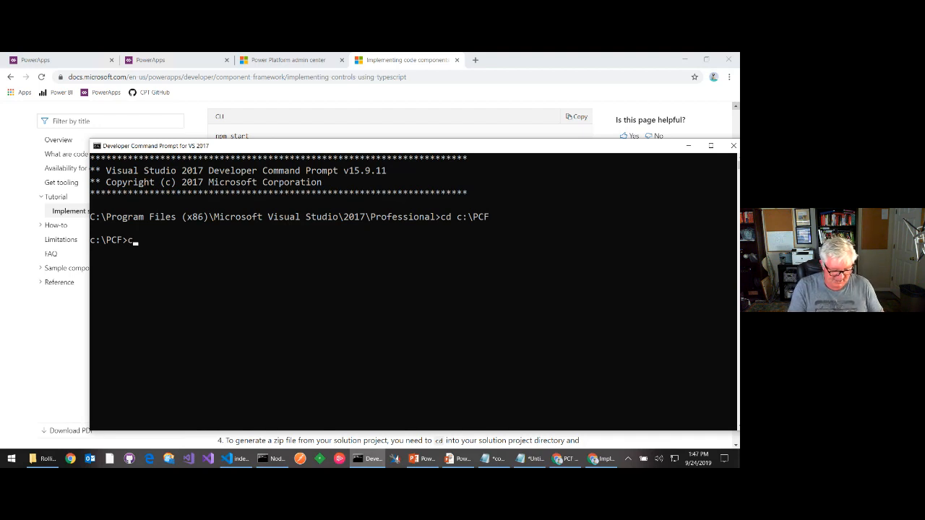
type("d rol")
key("Tab")
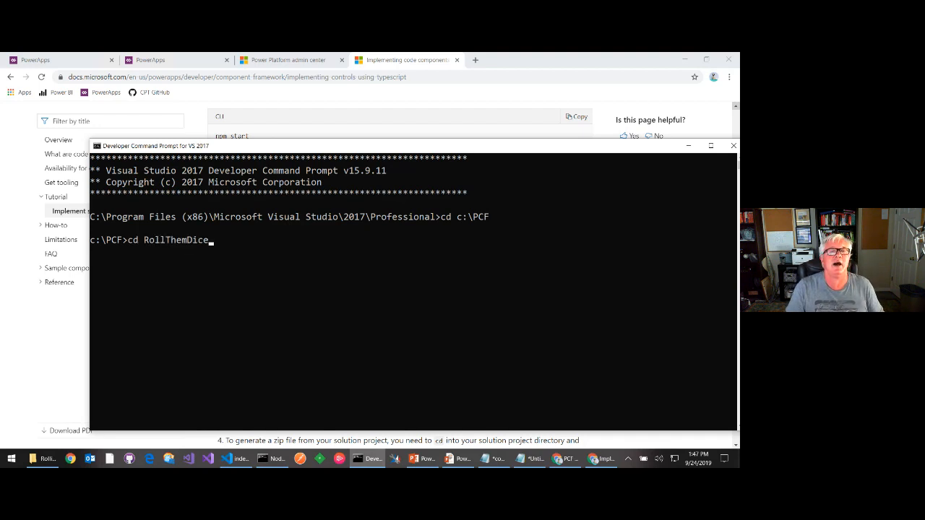
key("Return")
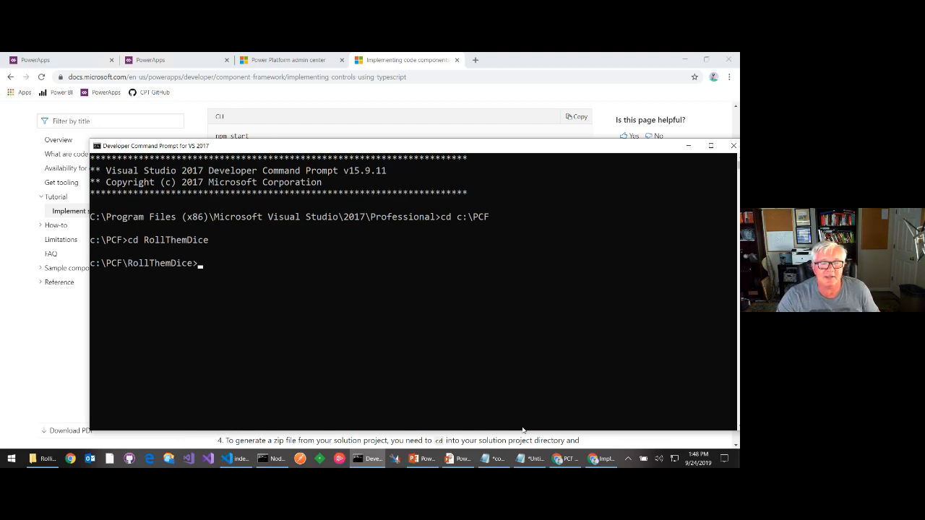
Step: Collapse the RollingDice folder in the VS Code project tree and return to the prompt
left_click(238, 460)
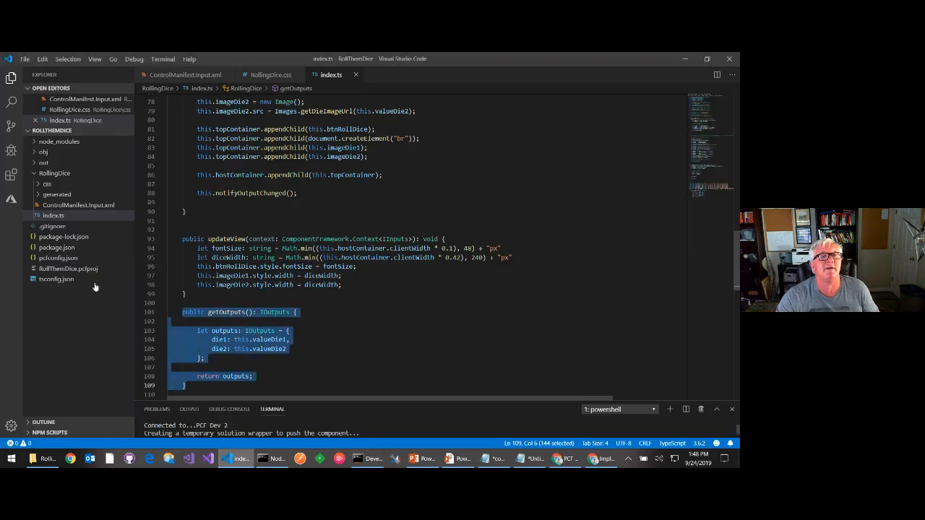
left_click(43, 175)
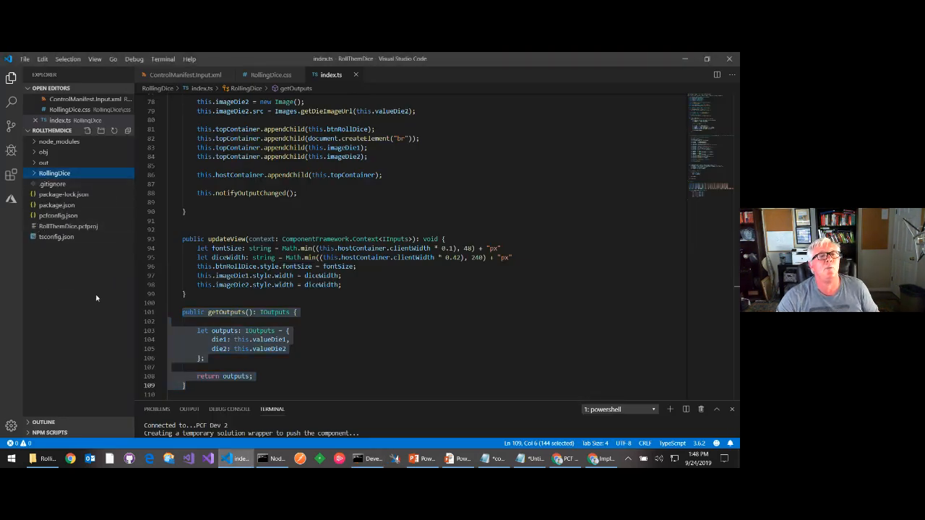
key("alt+Tab")
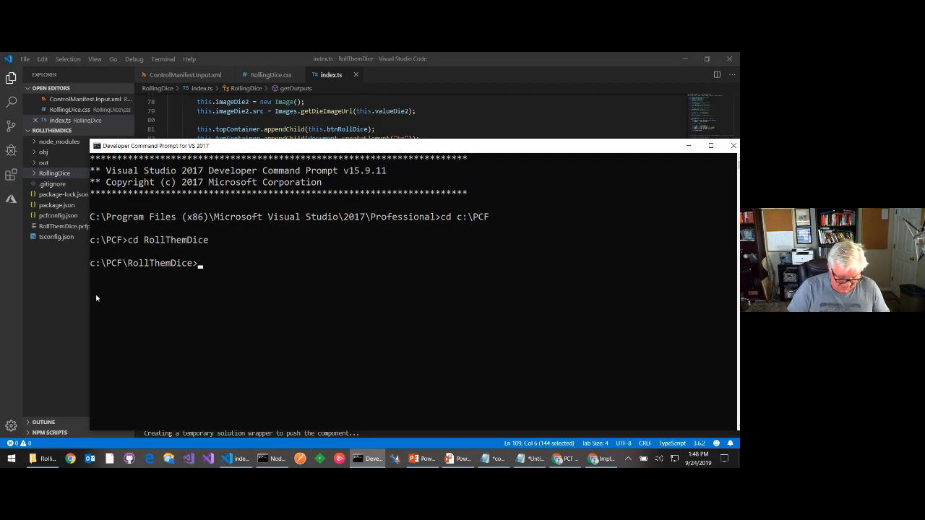
Step: Create a folder named solution and change into it
type("md so")
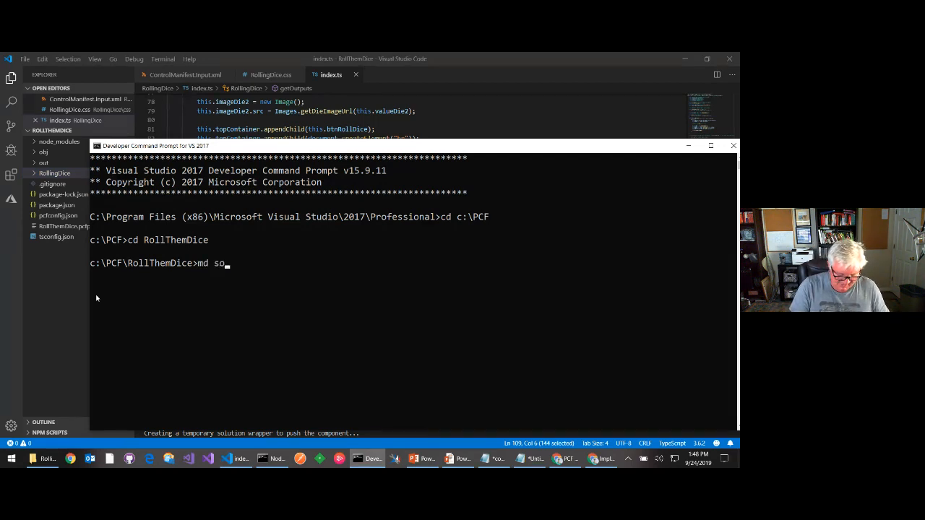
type("lution")
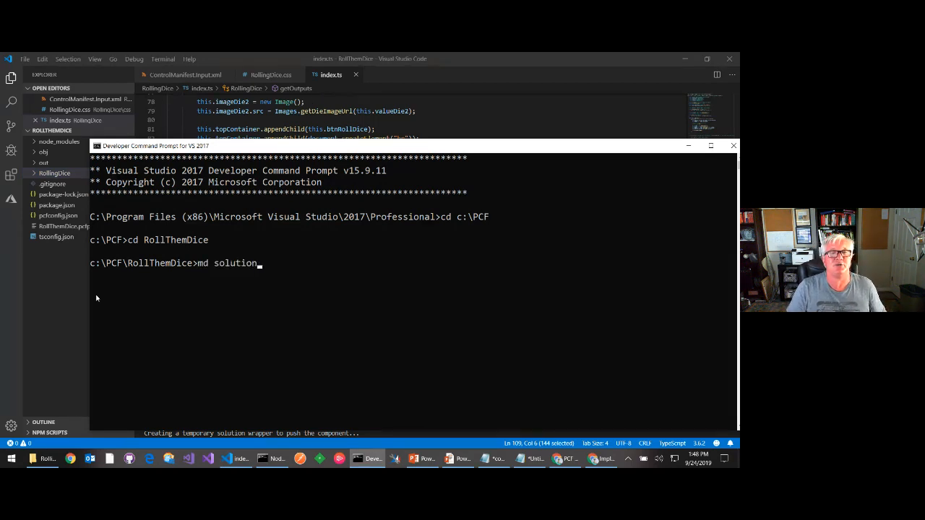
key("Return")
type("cd ")
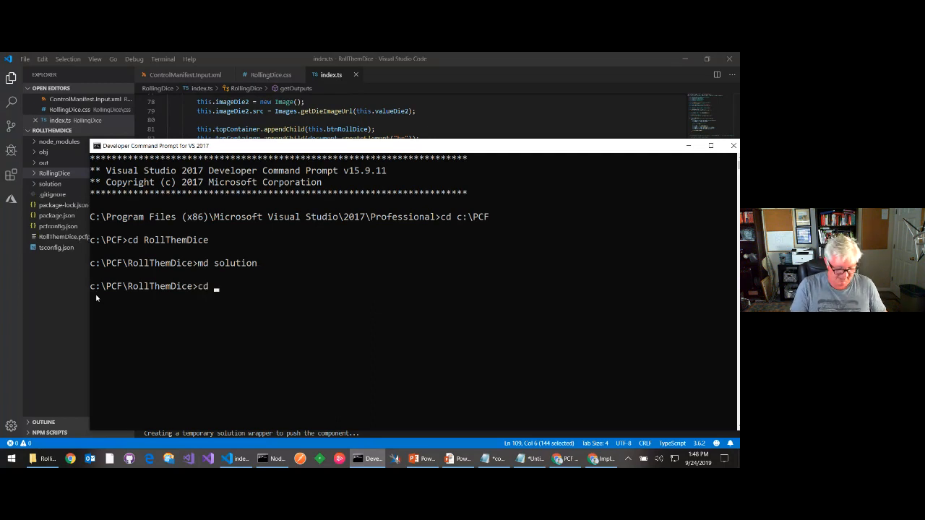
type("solution")
key("Return")
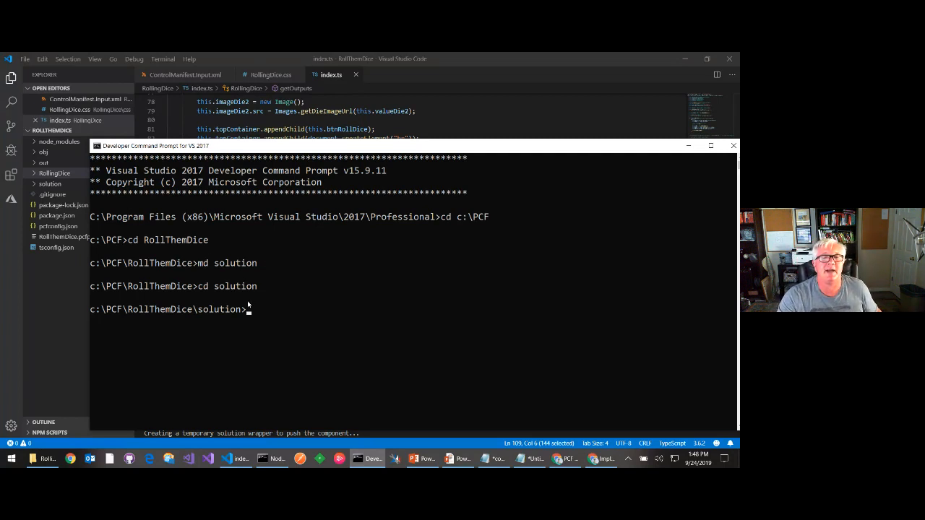
Step: Paste the pac solution init command, set publisher name and prefix to cpt, and run it
left_click(263, 323)
right_click(263, 322)
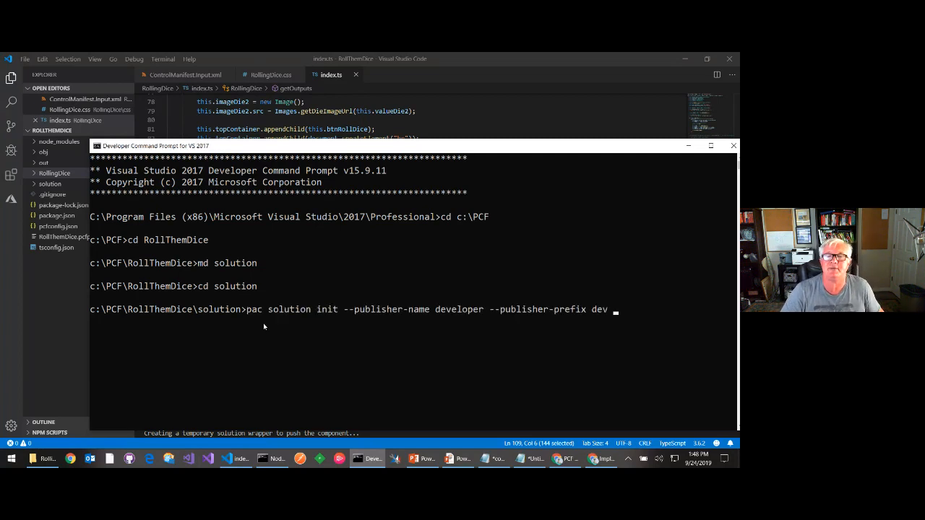
key("ctrl+Left")
key("ctrl+Left")
key("ctrl+Left")
key("ctrl+Left")
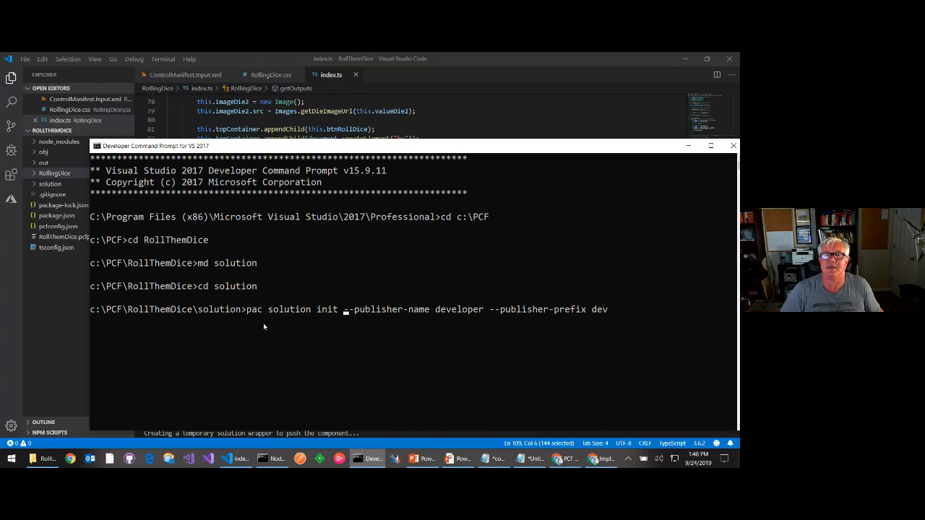
key("ctrl+Right")
key("Delete")
key("Delete")
key("Delete")
key("Delete")
key("Delete")
key("Delete")
key("Delete")
key("Delete")
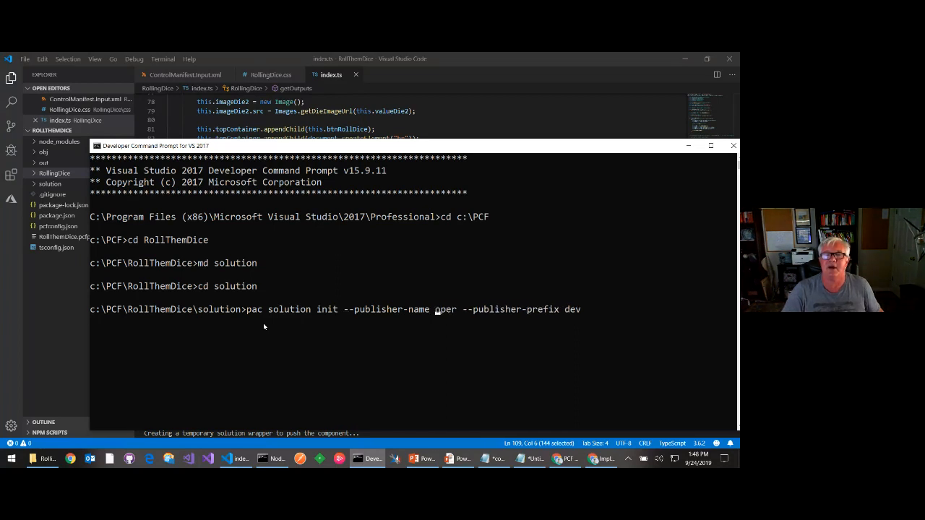
key("Delete")
type("cpt")
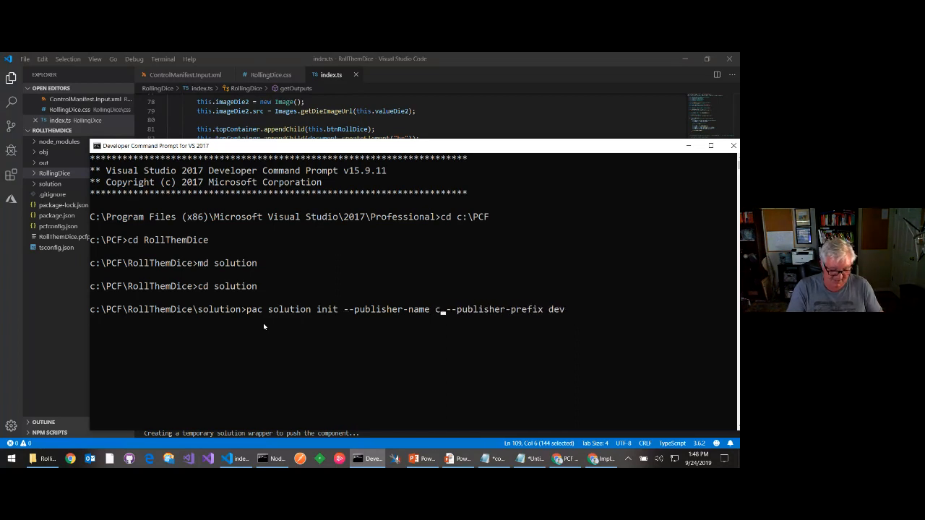
key("End")
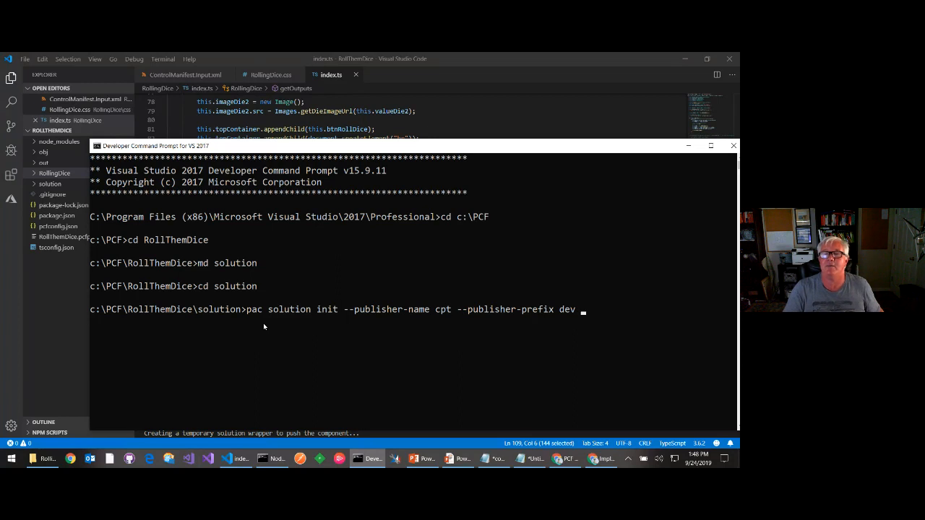
key("BackSpace")
key("BackSpace")
key("BackSpace")
type("cp")
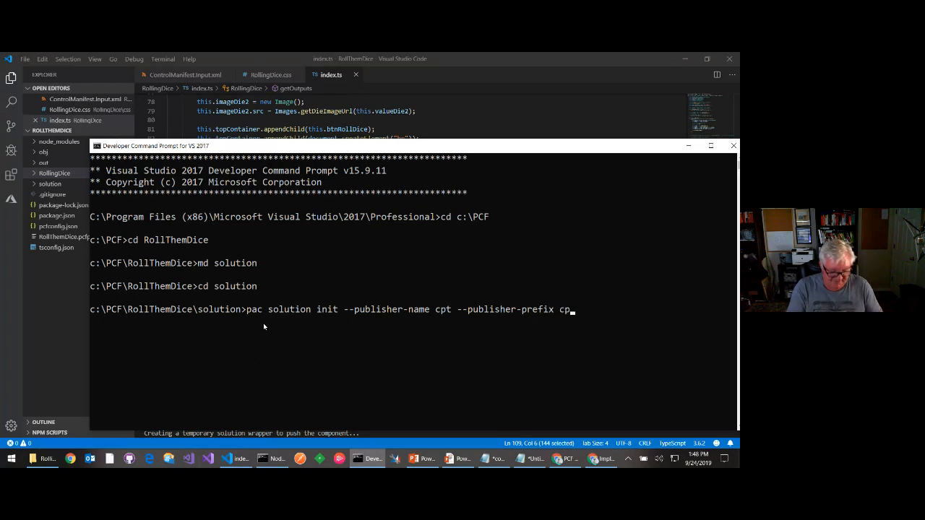
type("t")
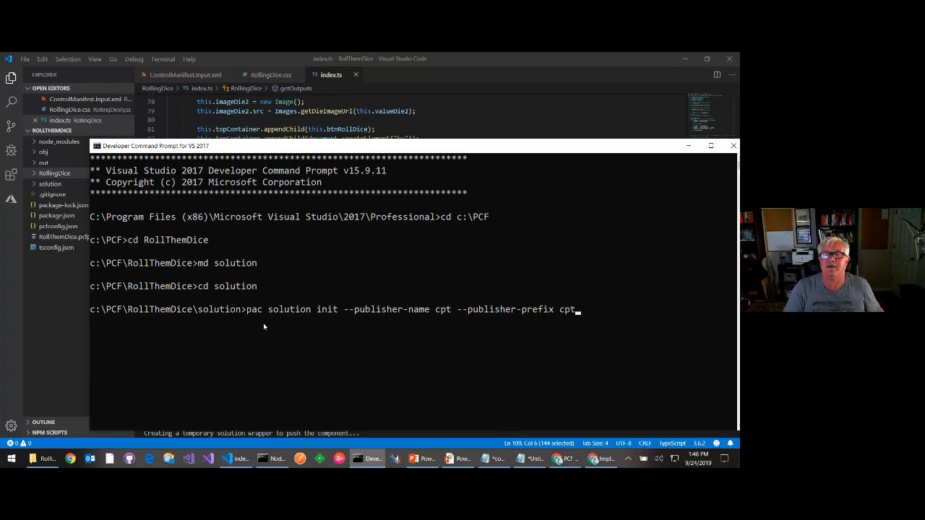
key("Return")
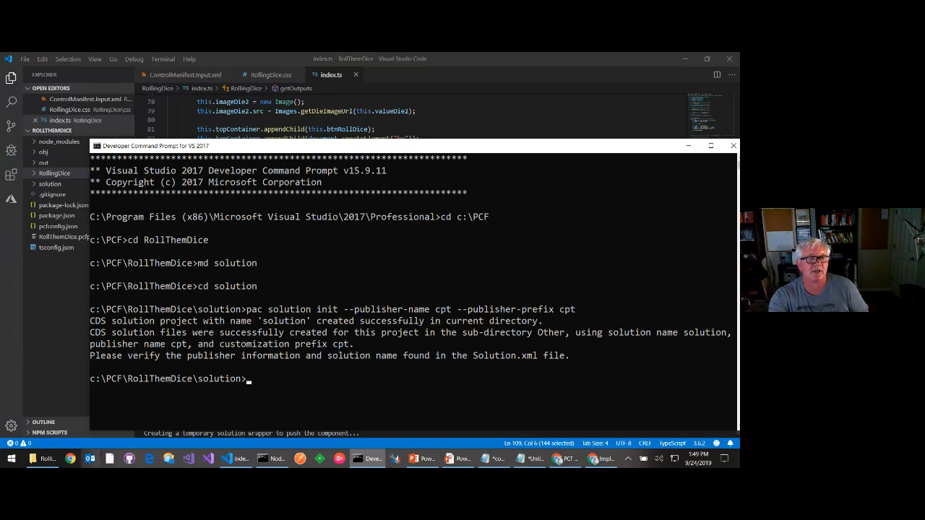
Step: Browse File Explorer to C:\PCF\RollThemDice and copy its full path from the address bar
left_click(44, 458)
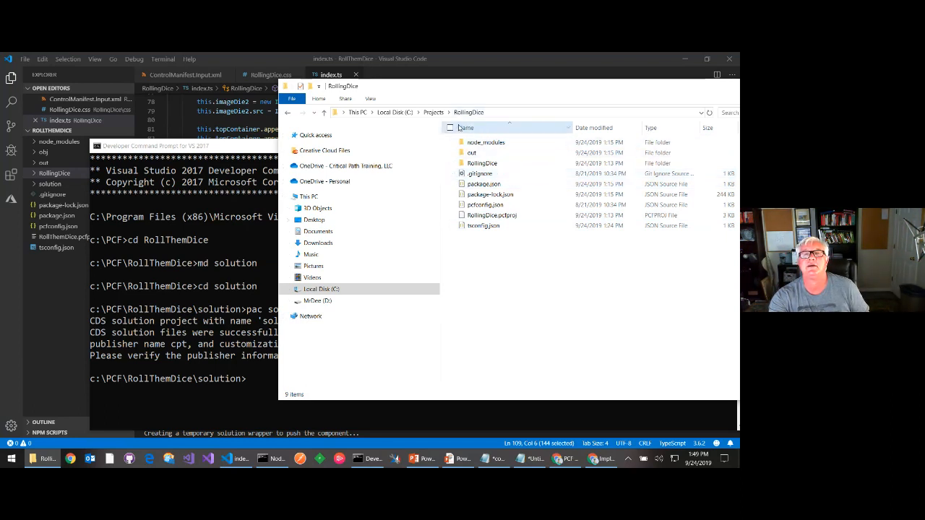
left_click(395, 112)
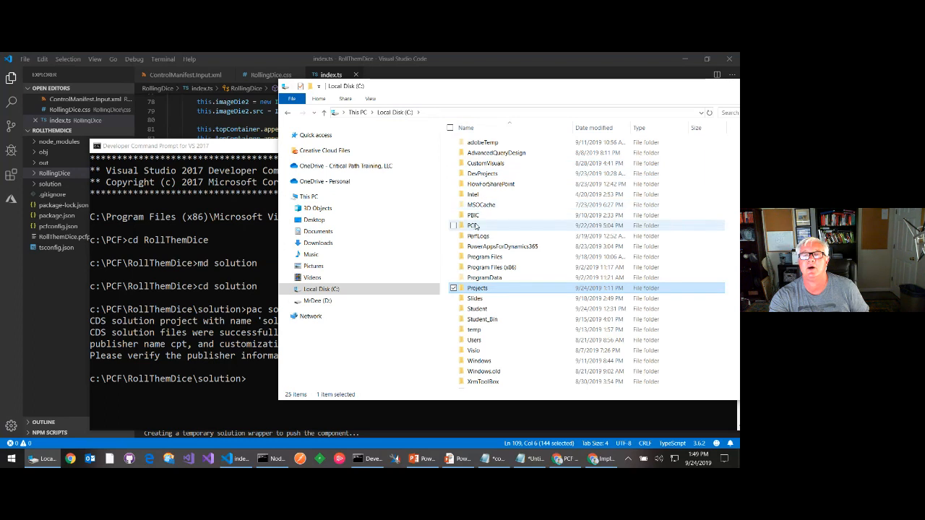
double_click(473, 227)
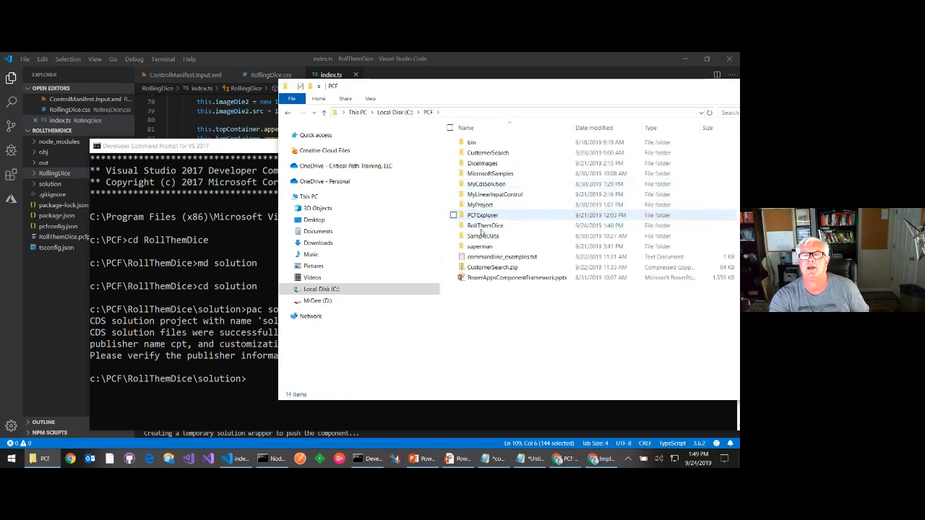
double_click(483, 227)
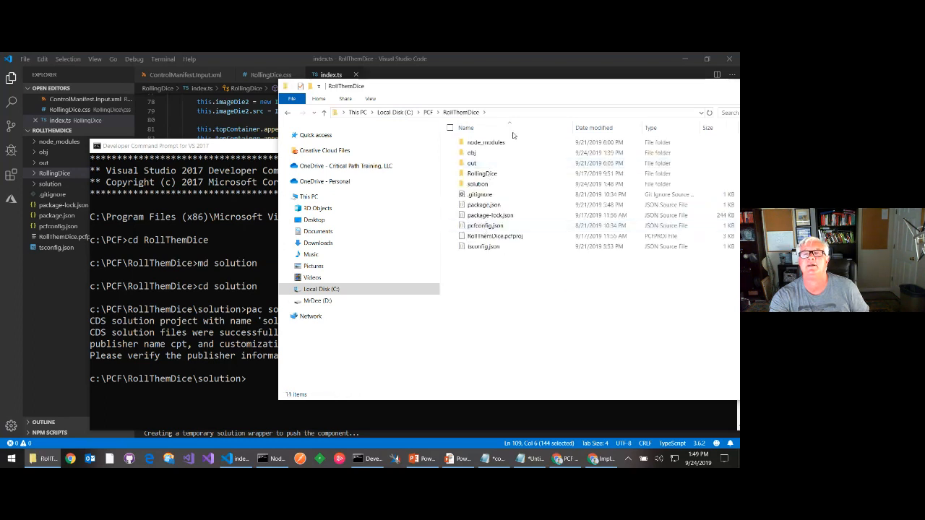
left_click(531, 113)
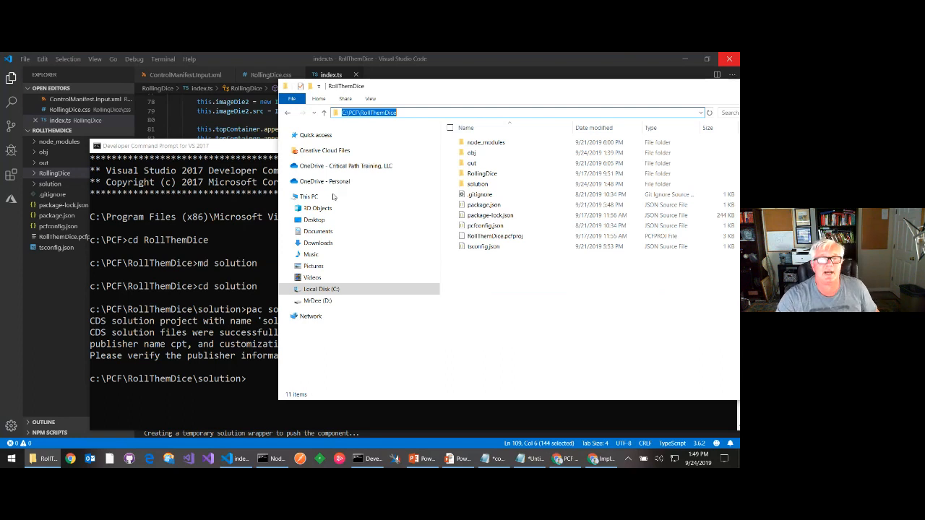
left_click(284, 382)
left_click(281, 381)
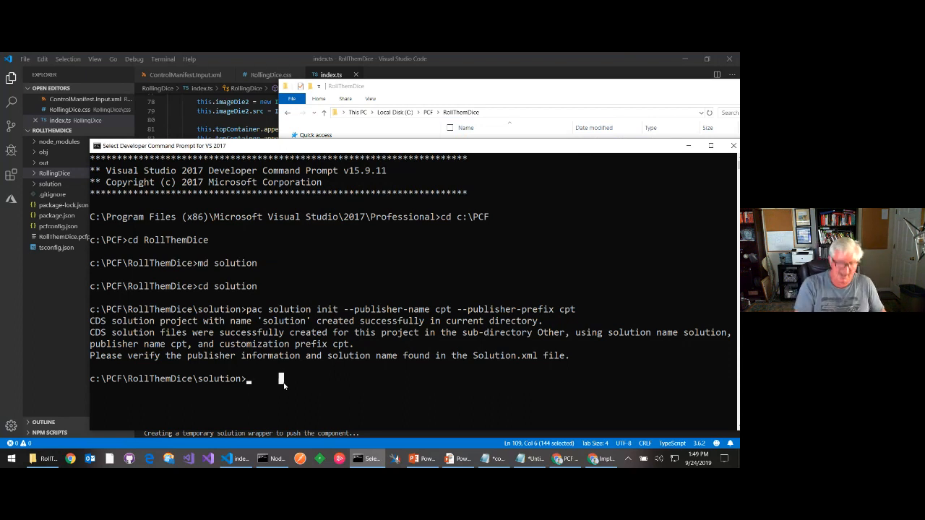
Step: Add the C:\PCF\RollThemDice reference to the solution, then run msbuild /t:restore
type("pac solution add-reference --path C:\\PCF\\RollThemDice")
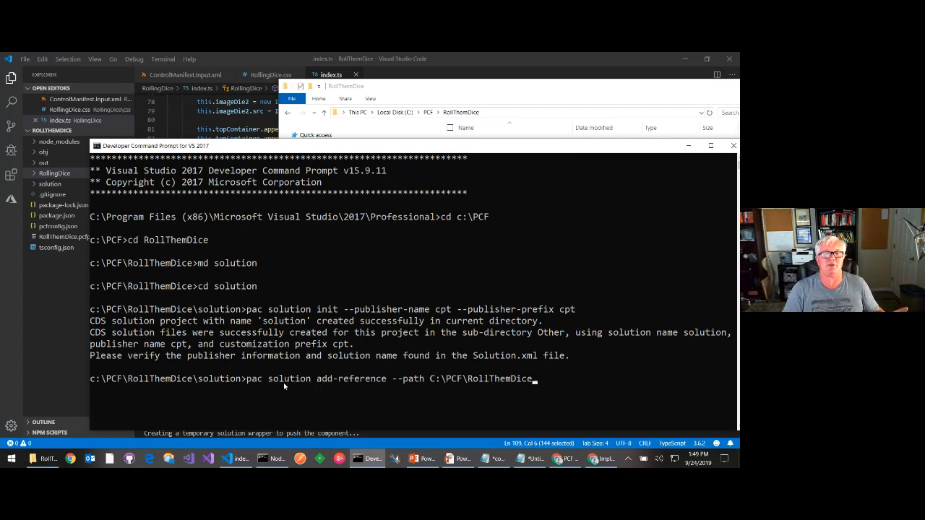
key("Return")
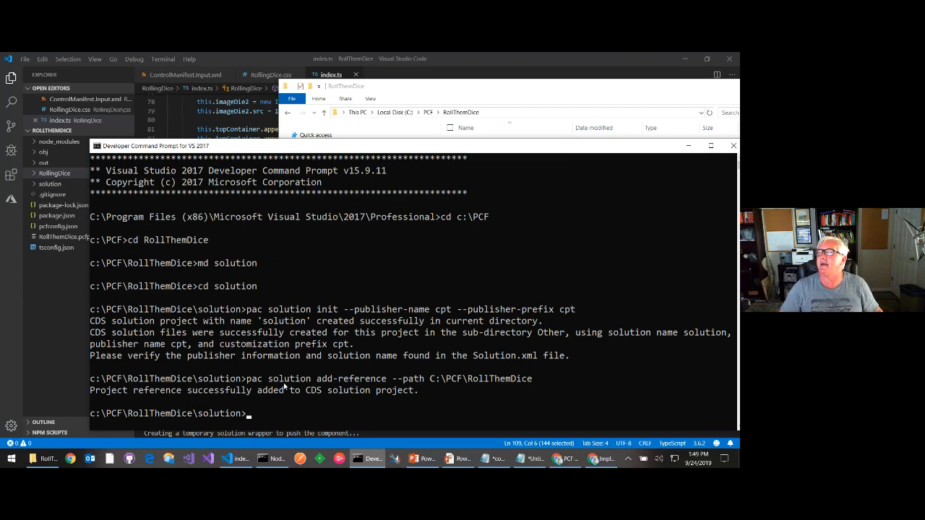
key("alt+Tab")
key("Tab")
key("Tab")
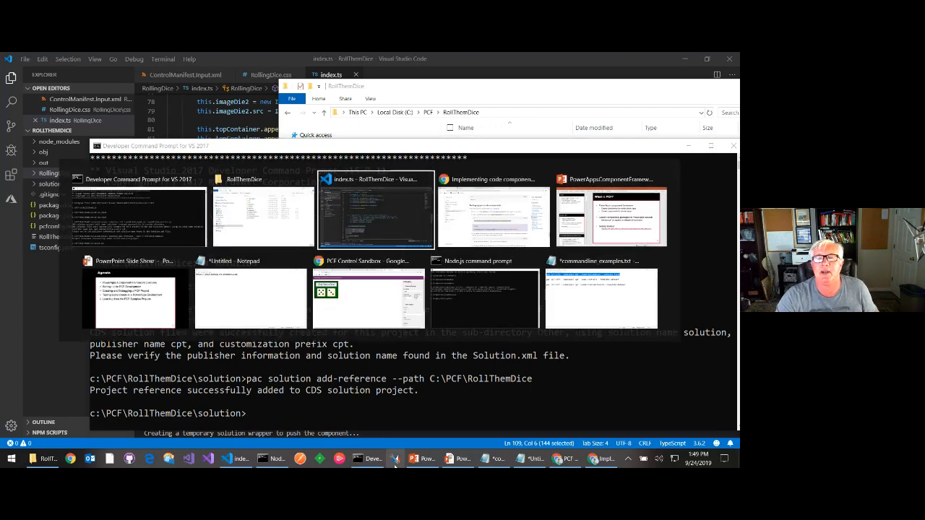
scroll(315, 332, "down", 5)
scroll(314, 332, "down", 2)
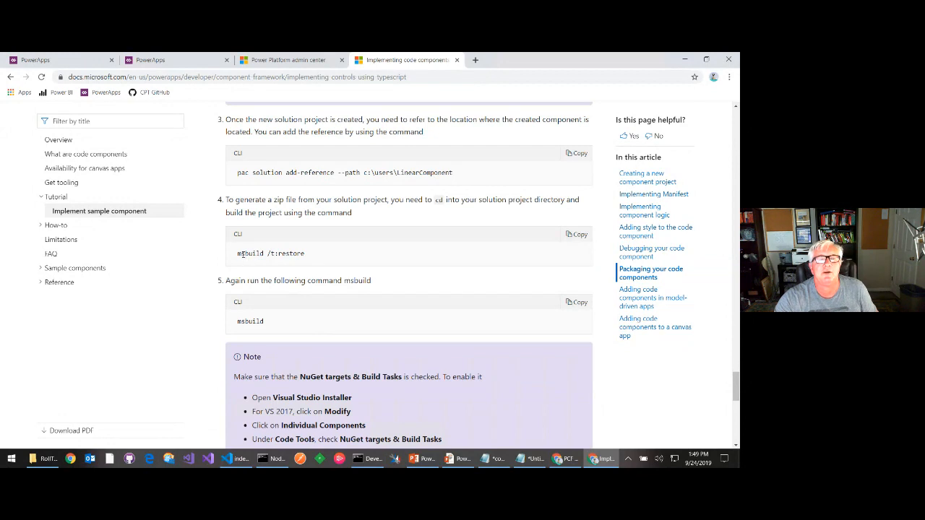
left_click_drag(237, 254, 306, 256)
key("ctrl+c")
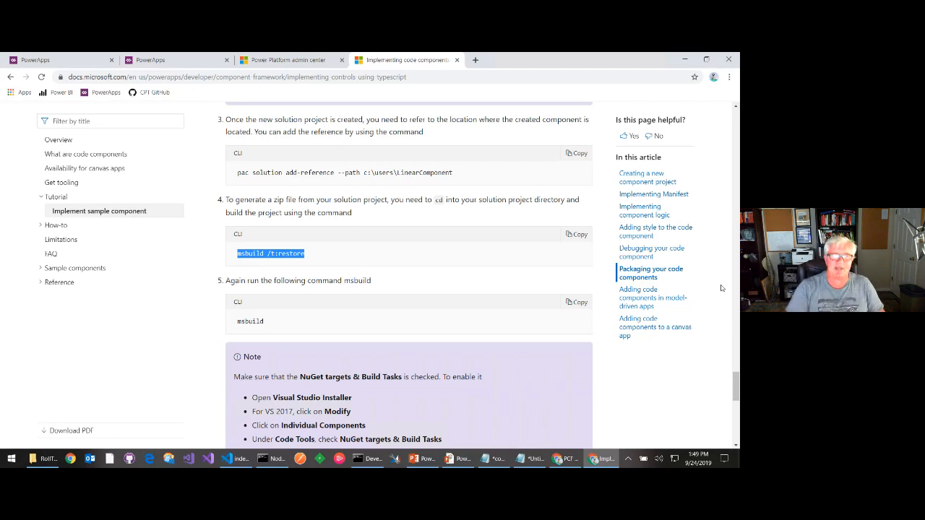
left_click(369, 458)
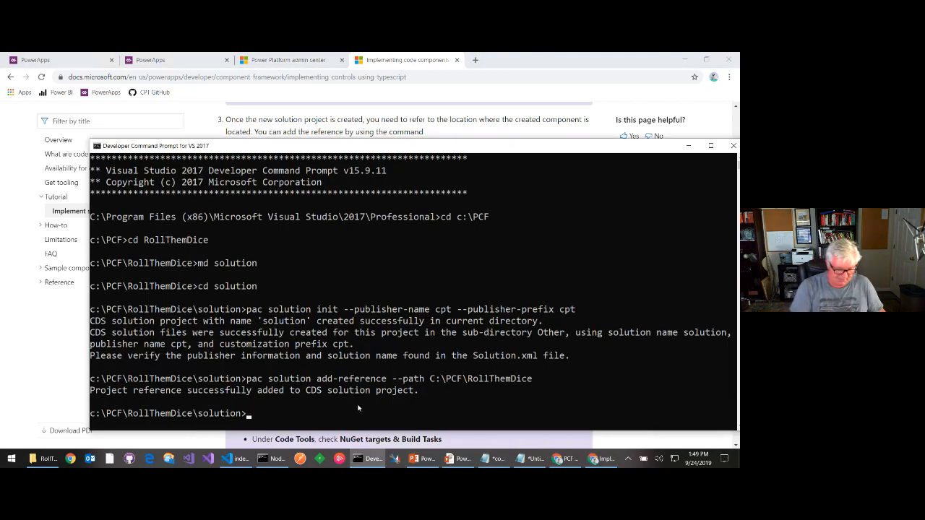
key("ctrl+v")
key("Return")
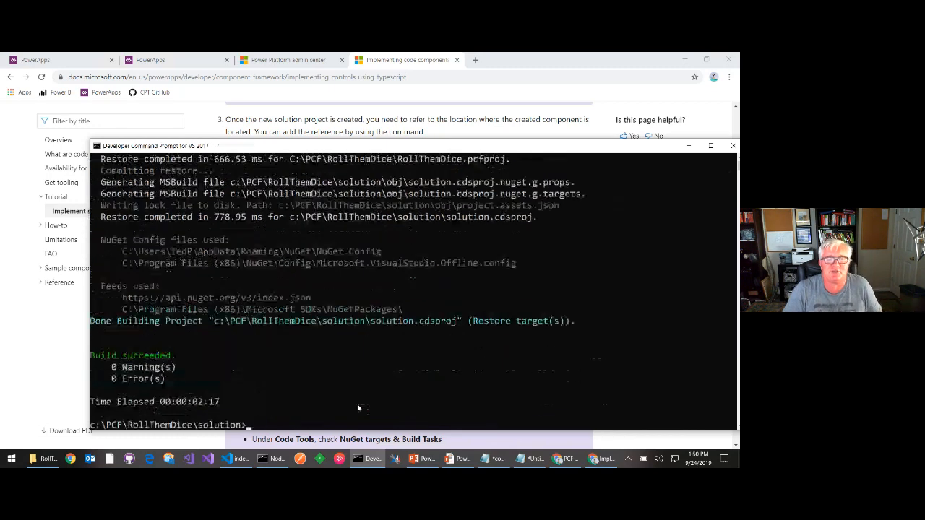
Step: Clear the console with cls and run a full msbuild of the solution
key("alt+Tab")
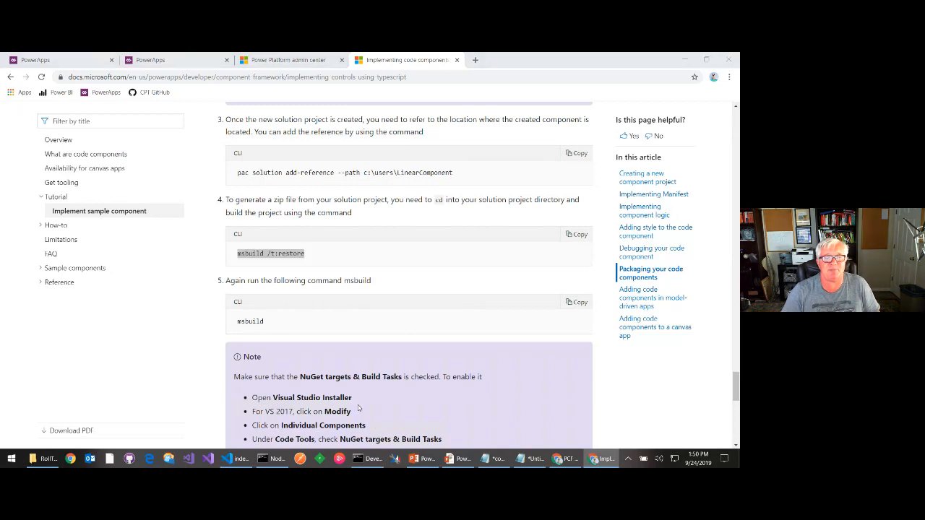
key("alt+Tab")
type("cls")
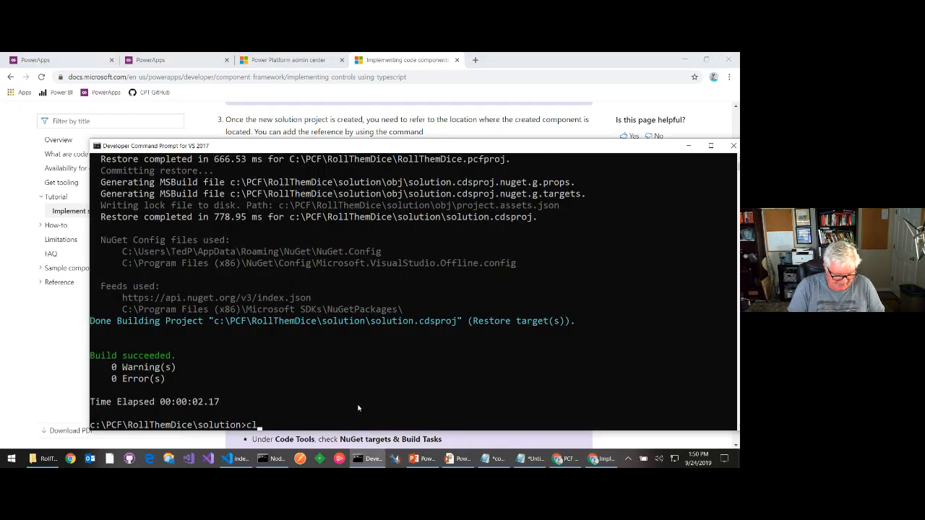
key("Return")
type("msbuild")
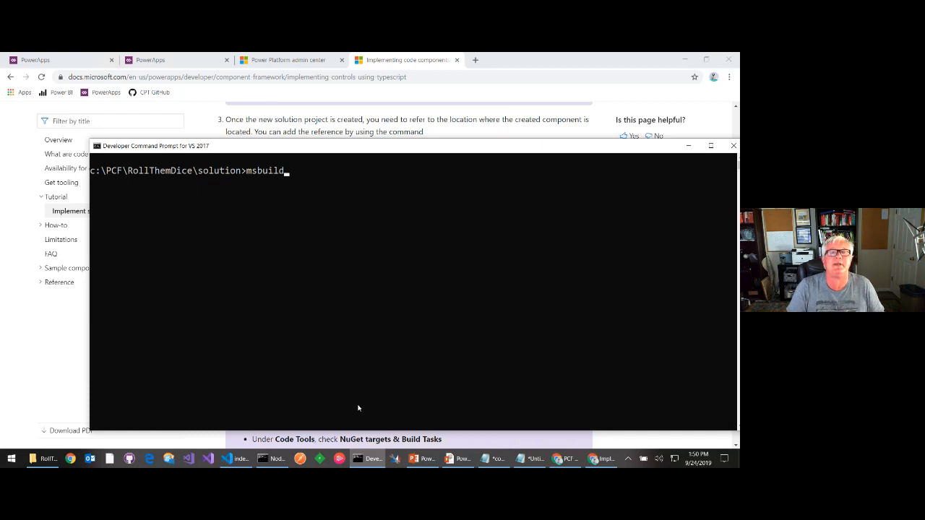
key("Return")
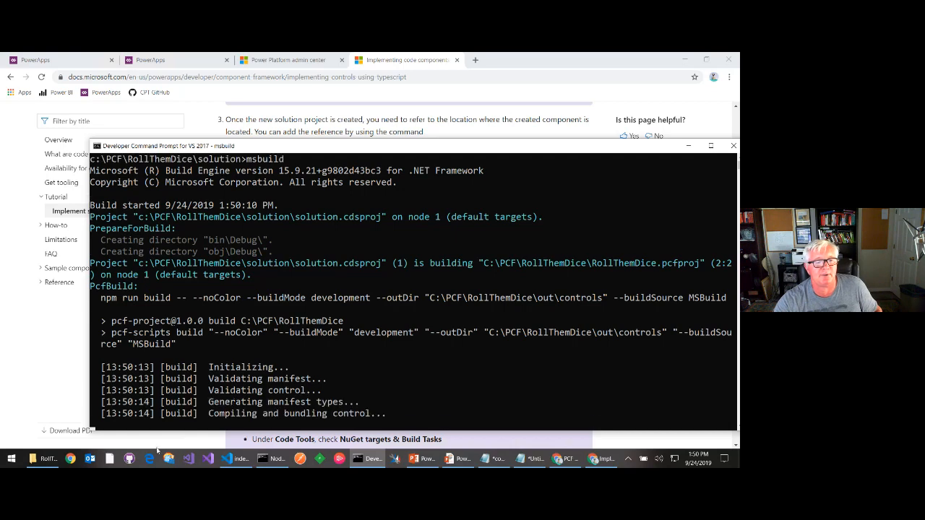
Step: Open RollThemDice\solution\bin\Debug and select the built solution.zip
left_click(47, 460)
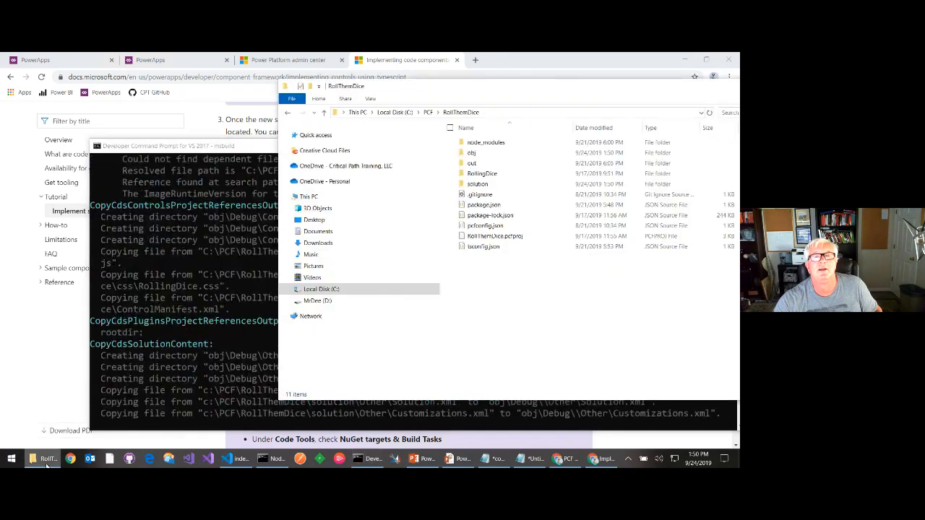
double_click(494, 184)
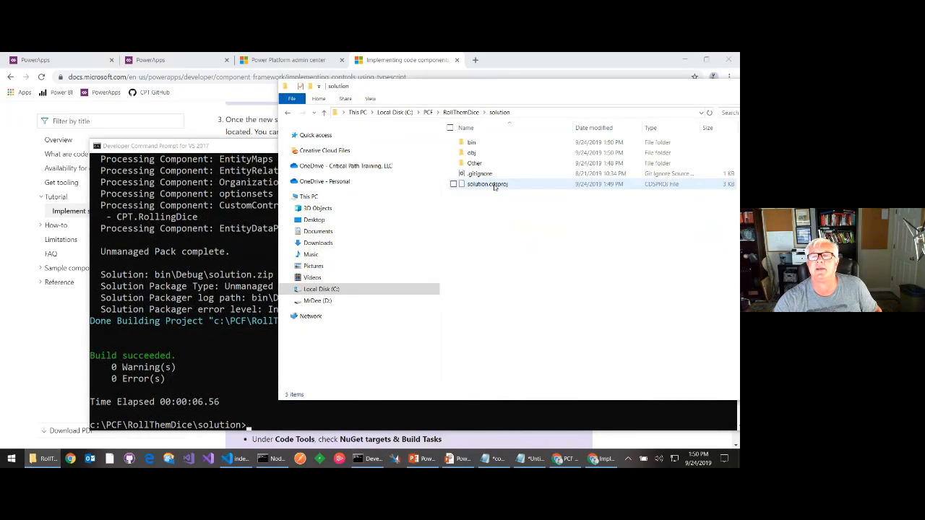
double_click(508, 145)
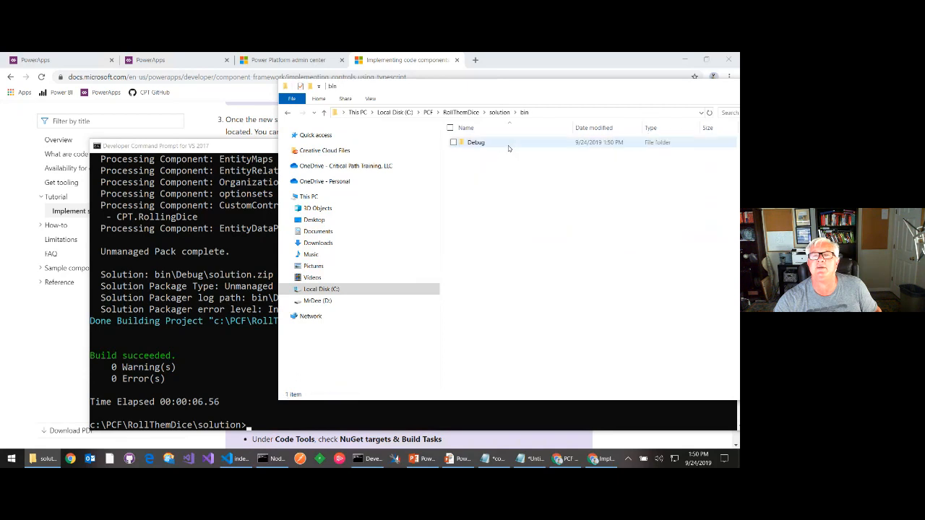
double_click(507, 147)
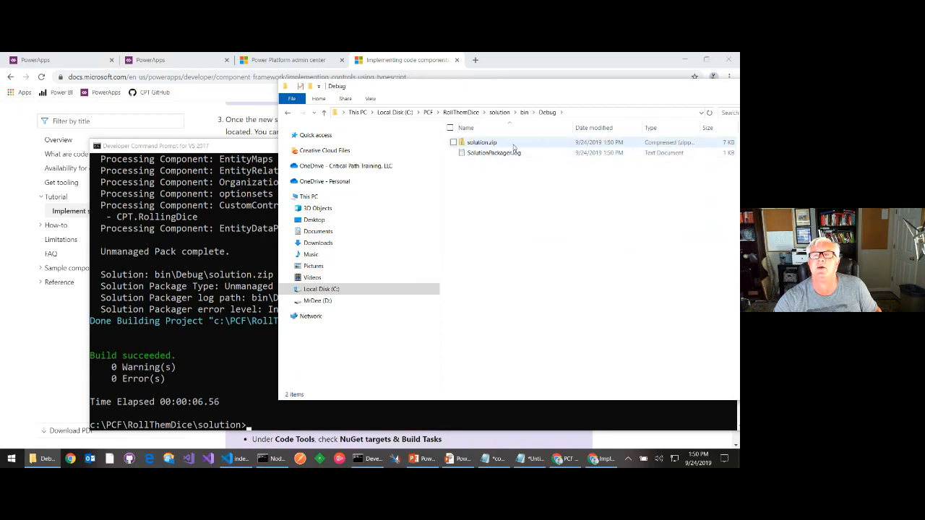
left_click(510, 144)
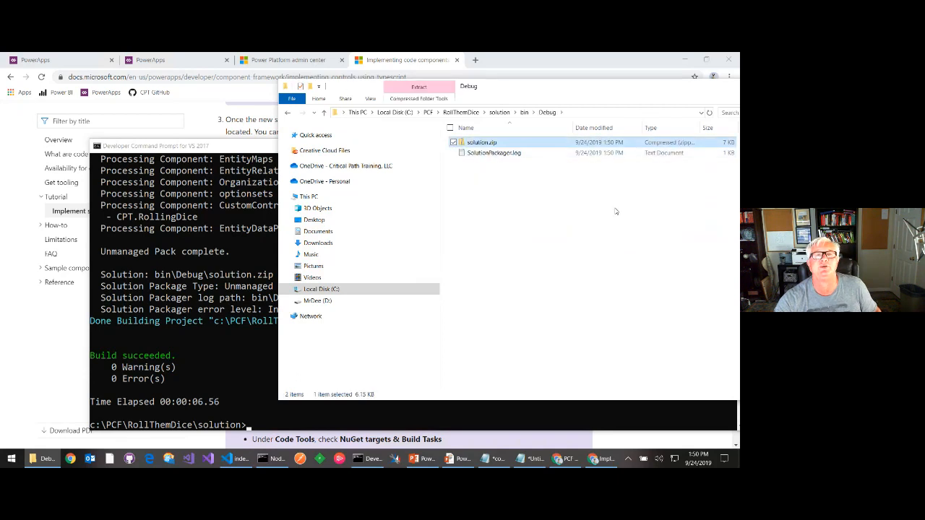
Step: Show PCF Dev 2's Solutions list in Power Apps, then bring back the Debug folder
left_click(89, 63)
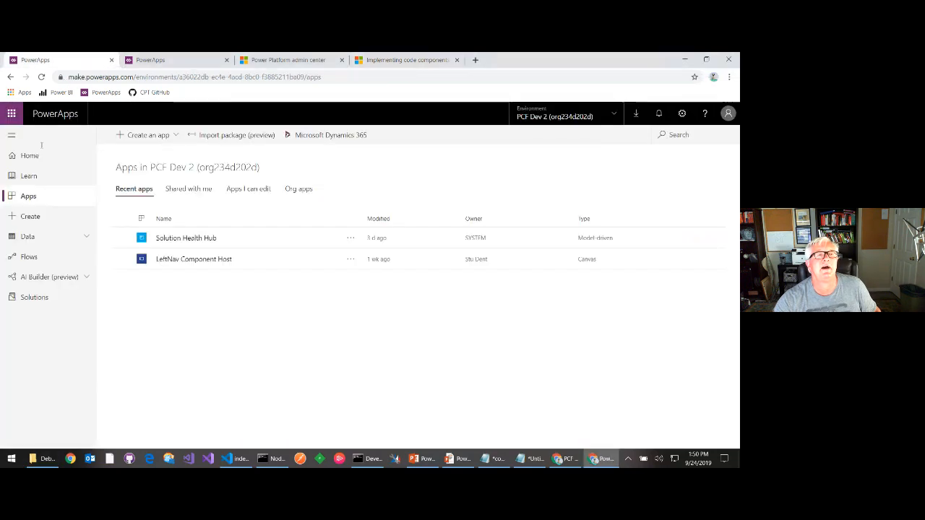
left_click(34, 298)
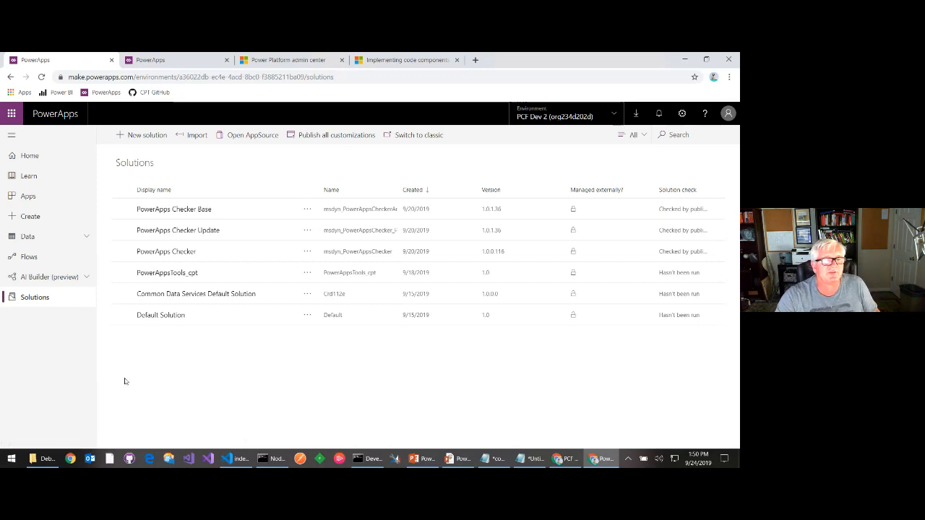
left_click(44, 459)
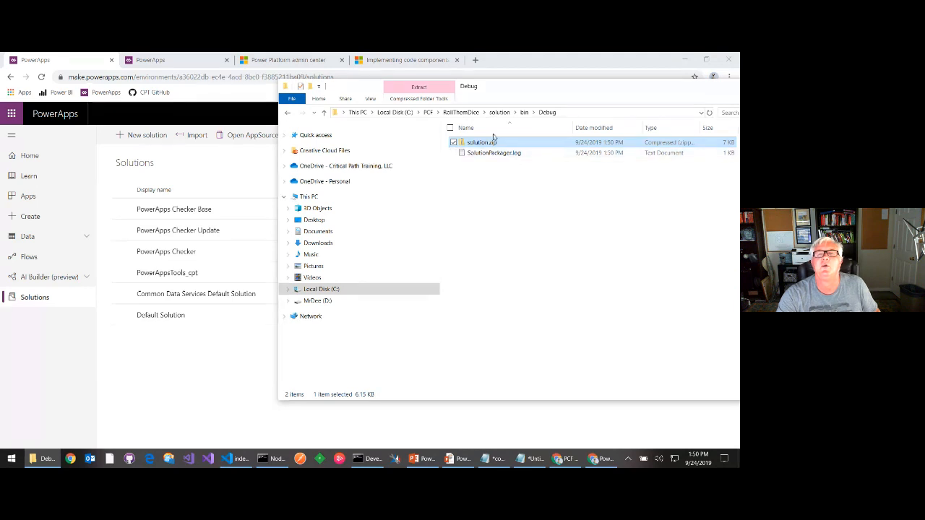
Step: Open the TS_LinearInputControl folder from C:\PCF\MicrosoftSamples with Visual Studio Code
left_click(430, 112)
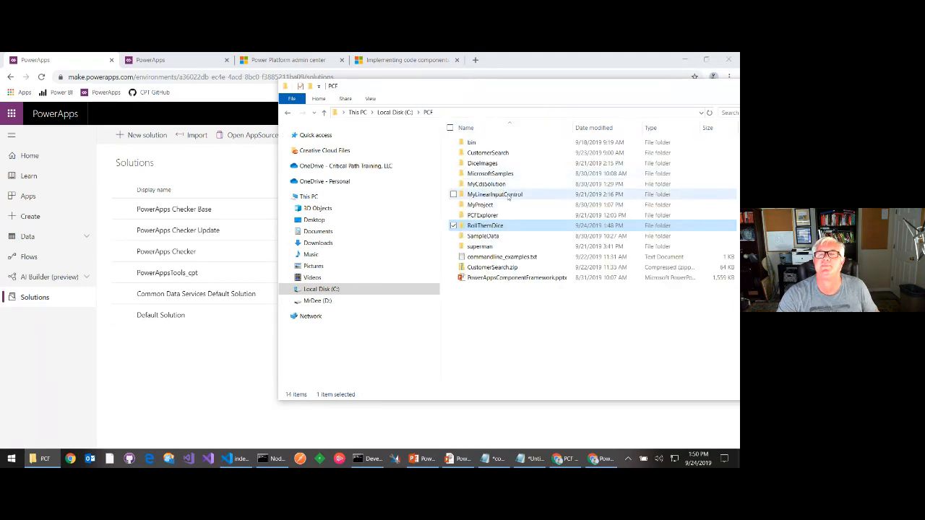
double_click(518, 177)
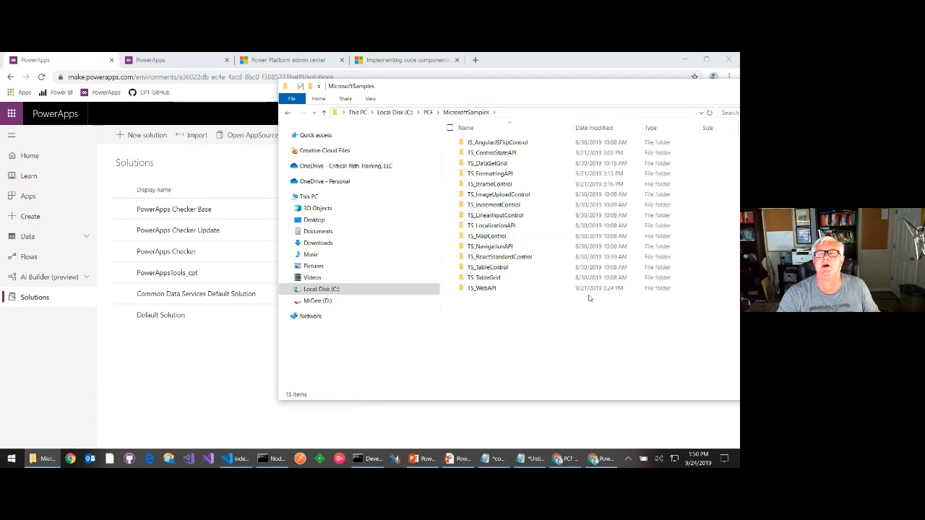
left_click_drag(545, 94, 398, 84)
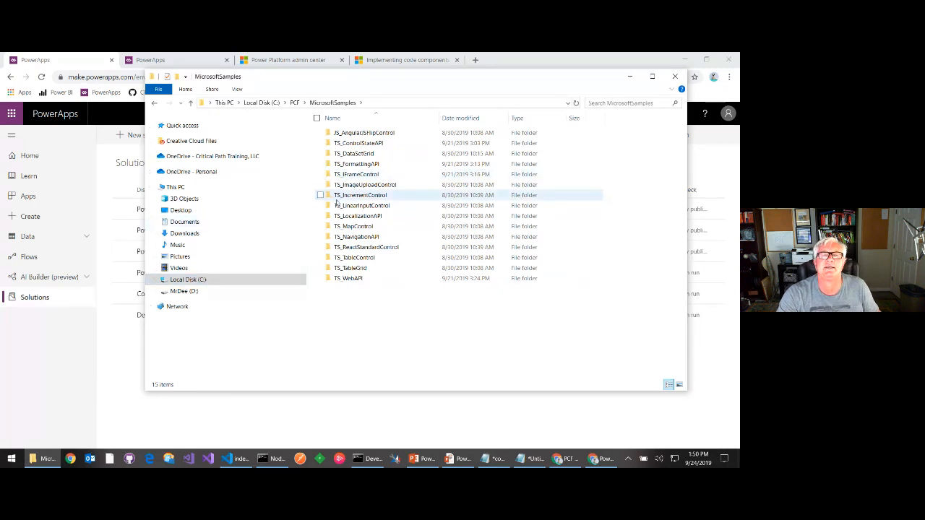
left_click(375, 206)
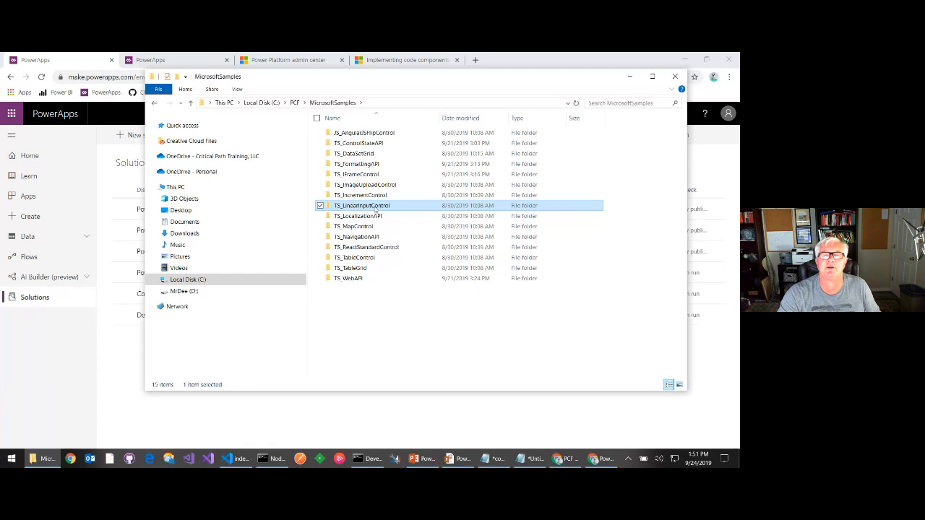
right_click(374, 208)
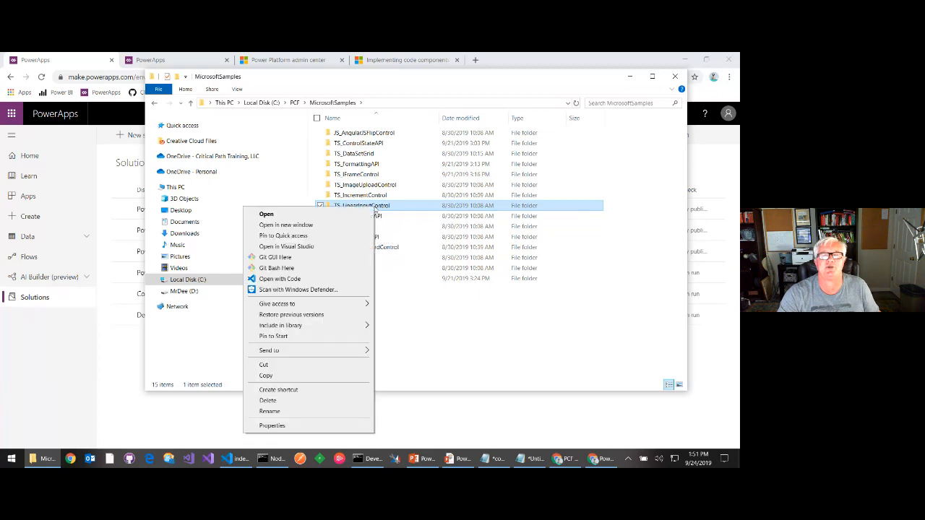
left_click(313, 278)
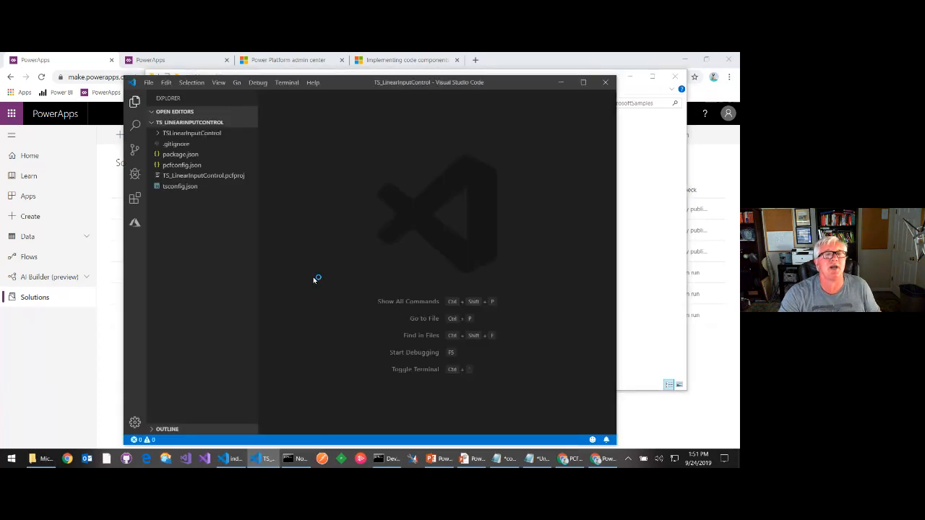
Step: In a new terminal, run npm i and then npm run start to launch the test harness
left_click(170, 83)
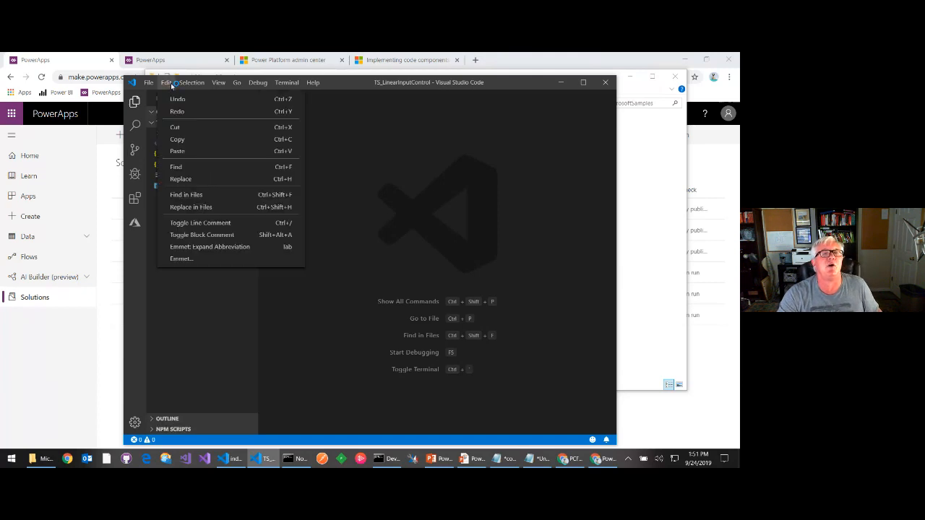
left_click(218, 83)
left_click(218, 83)
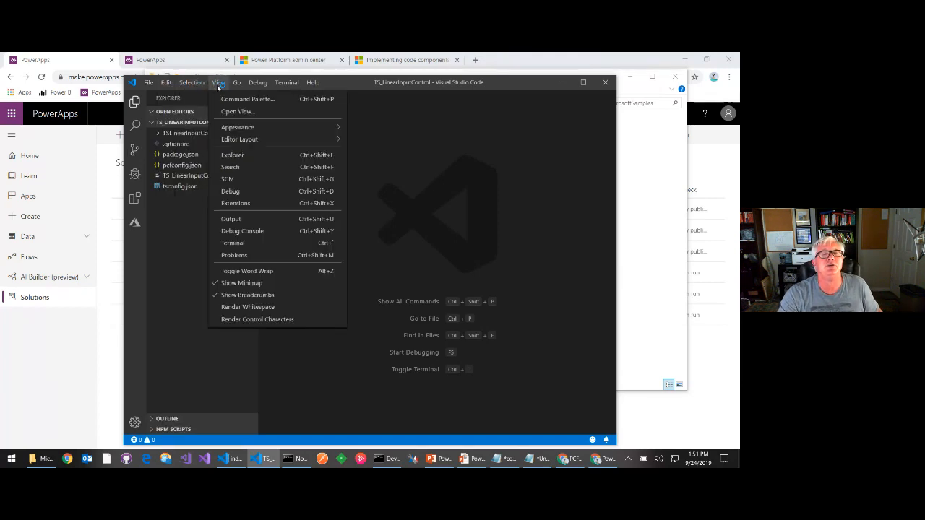
left_click(276, 245)
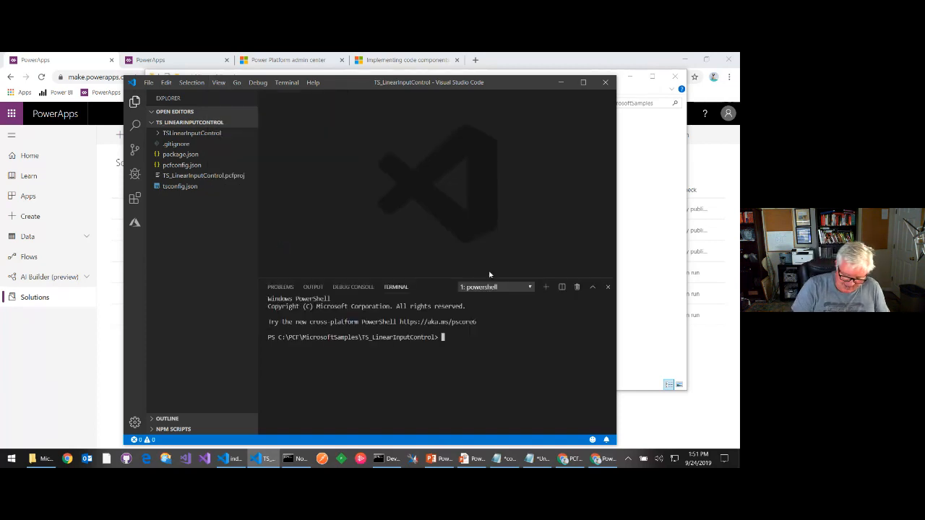
type("npm i")
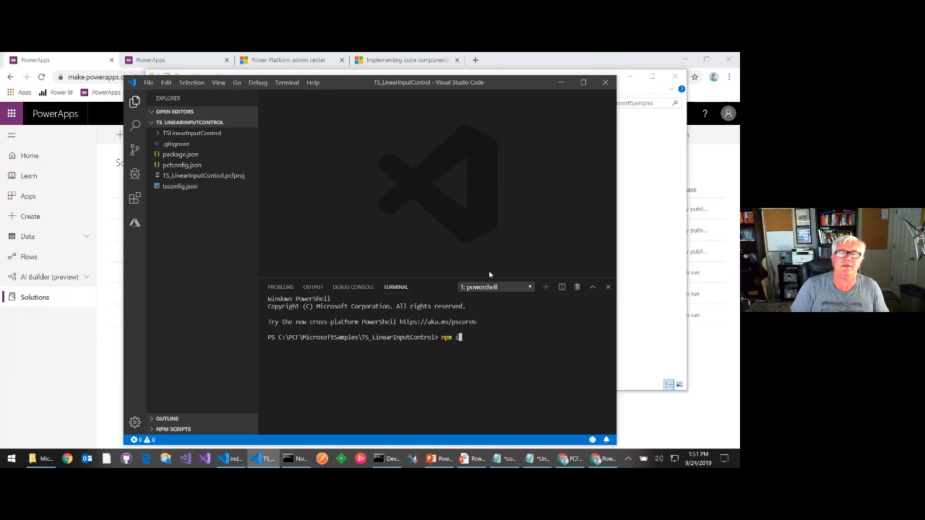
key("Return")
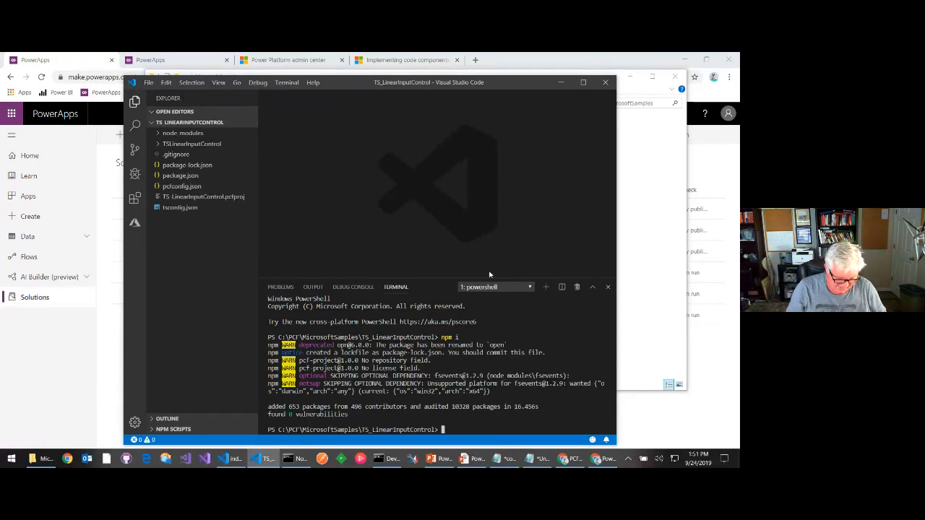
type("npm")
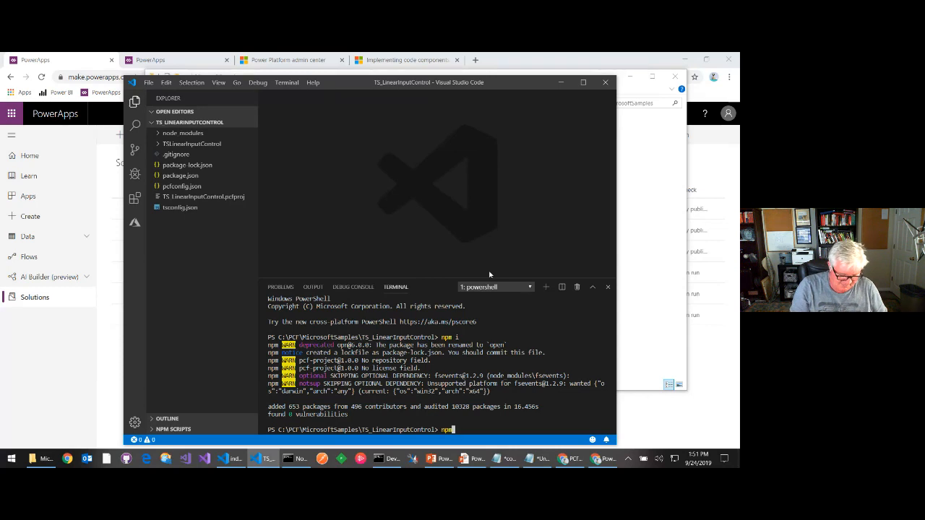
type(" run start")
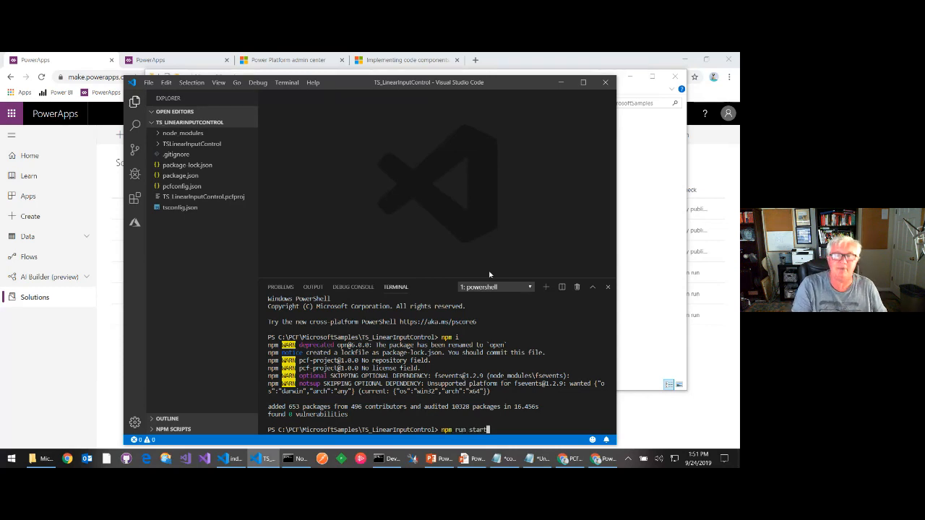
key("Return")
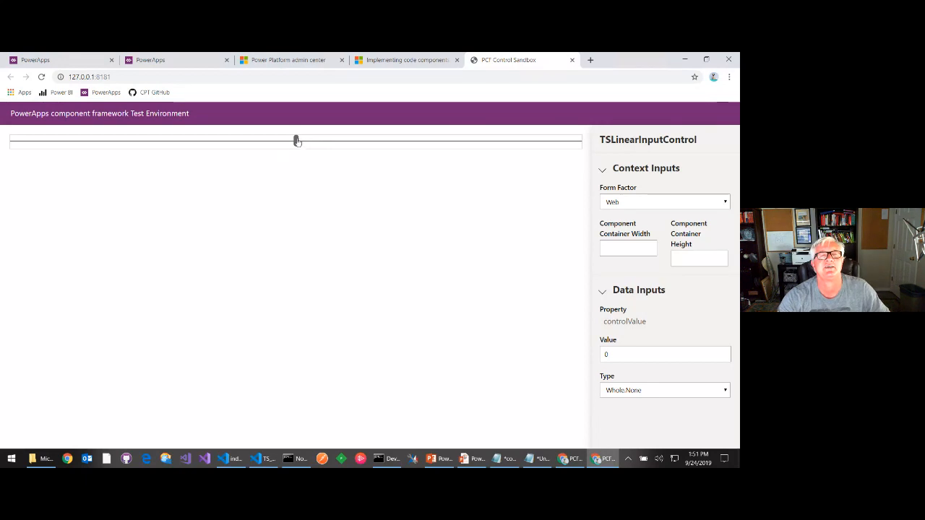
Step: Set the slider to 800 and the component container width to 120, then return to VS Code
left_click_drag(296, 140, 466, 124)
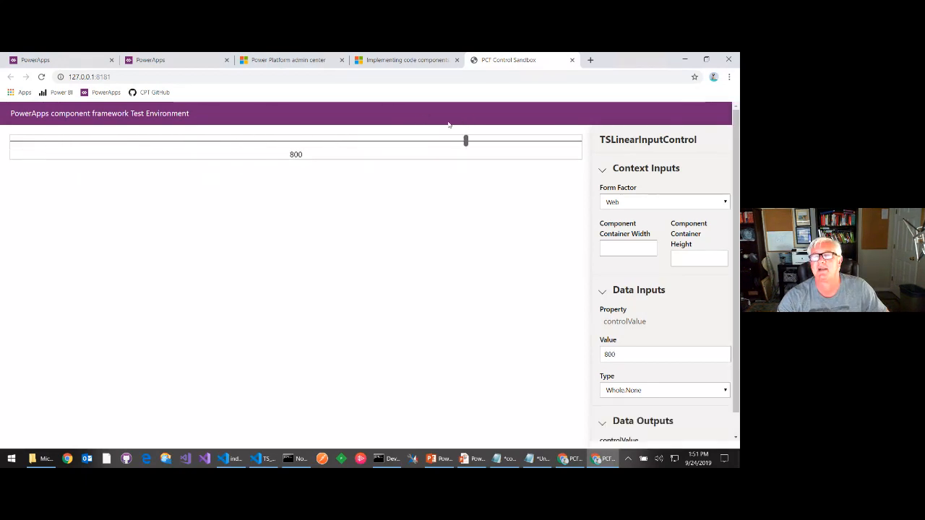
left_click(621, 250)
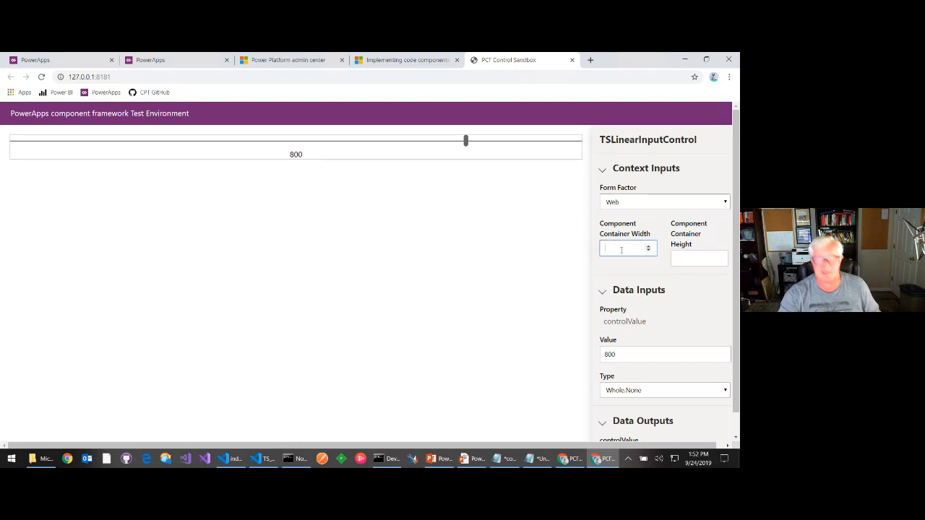
type("120")
key("Tab")
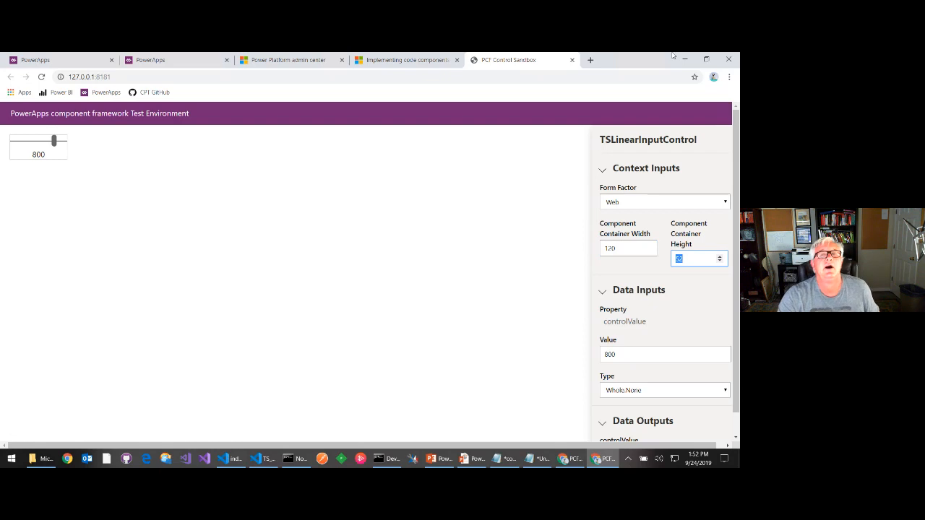
key("alt+Tab")
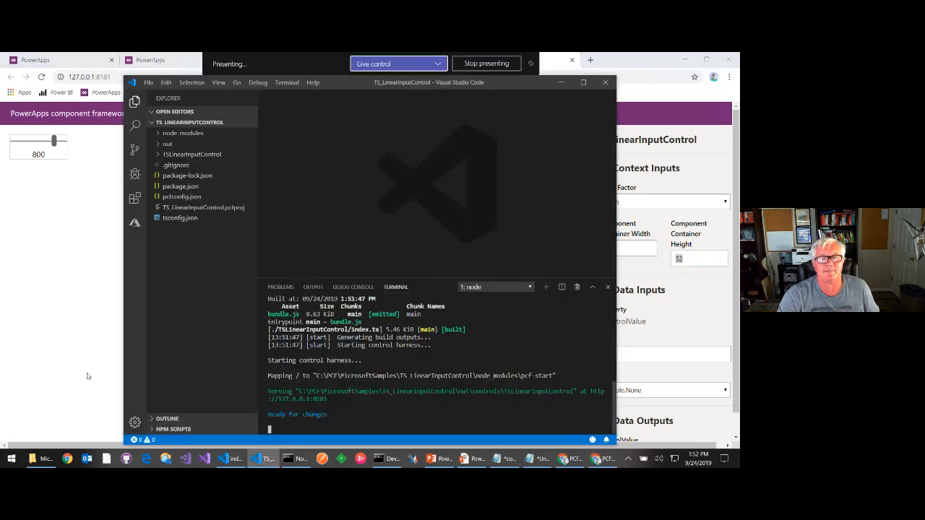
Step: Clear the stray terminal selection and maximize the Visual Studio Code window
left_click_drag(321, 429, 325, 425)
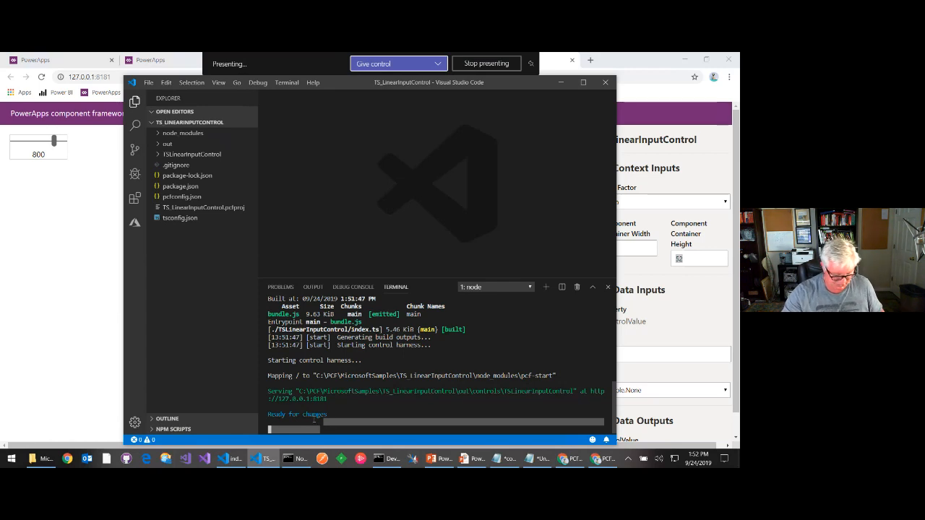
left_click(313, 420)
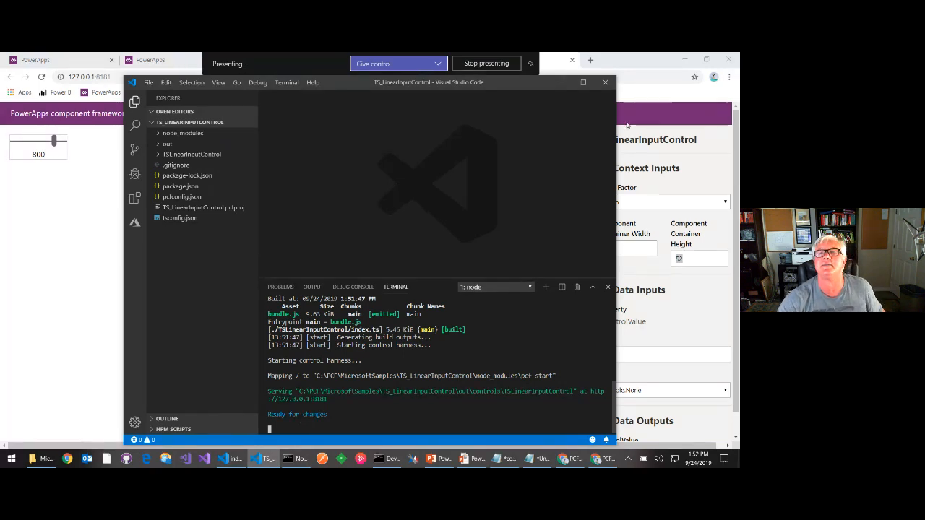
left_click(583, 81)
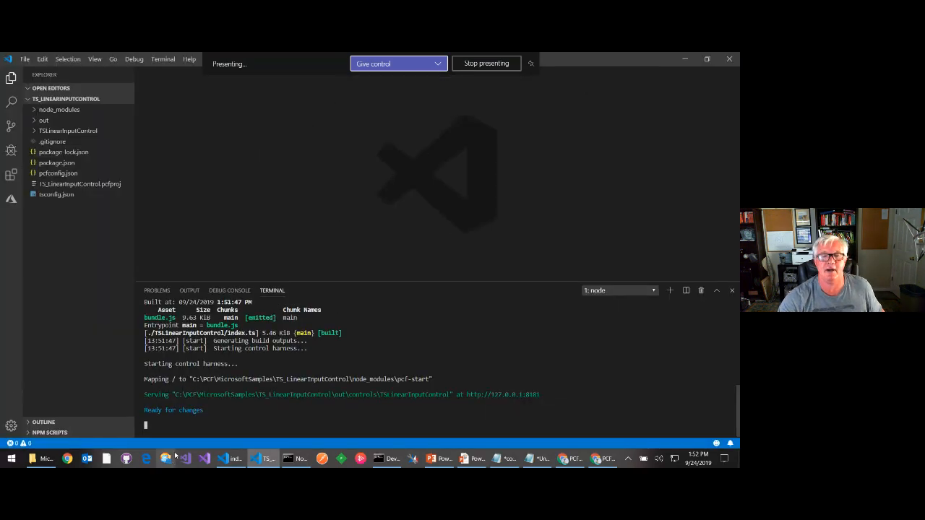
Step: Stop the linear input harness and open the TS_TableGrid sample folder as the workspace
key("ctrl+c")
key("ctrl+c")
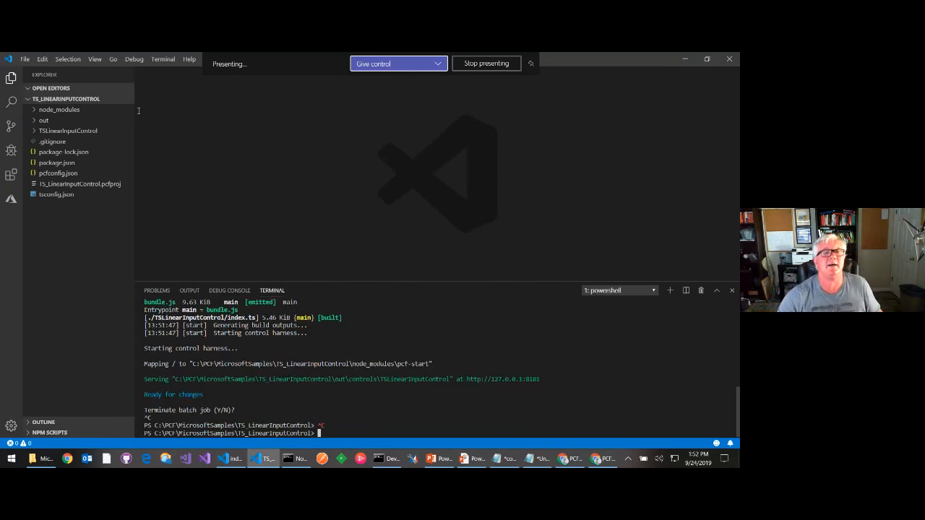
left_click(25, 59)
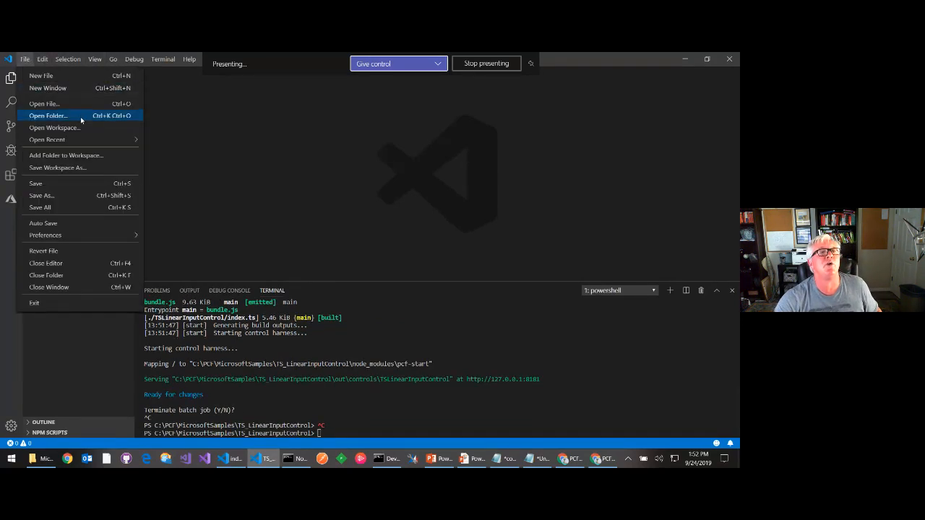
left_click(81, 118)
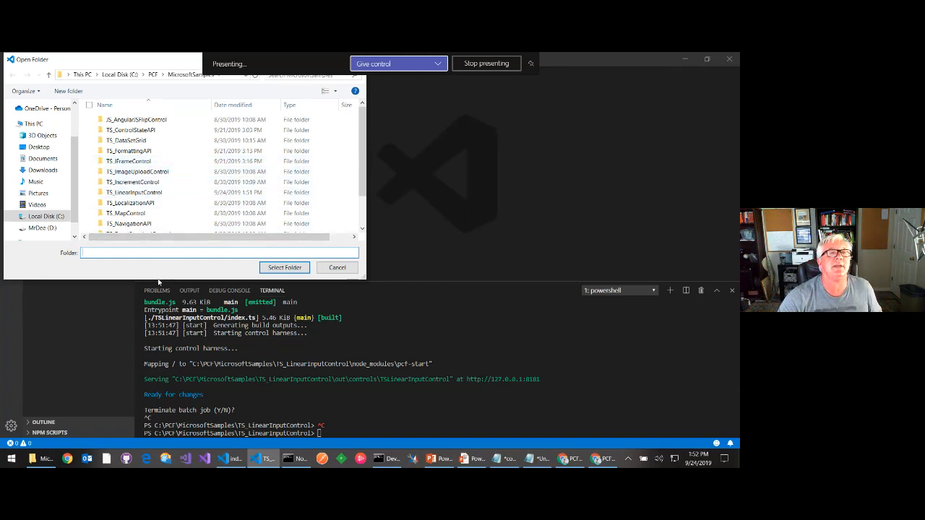
left_click_drag(161, 282, 160, 324)
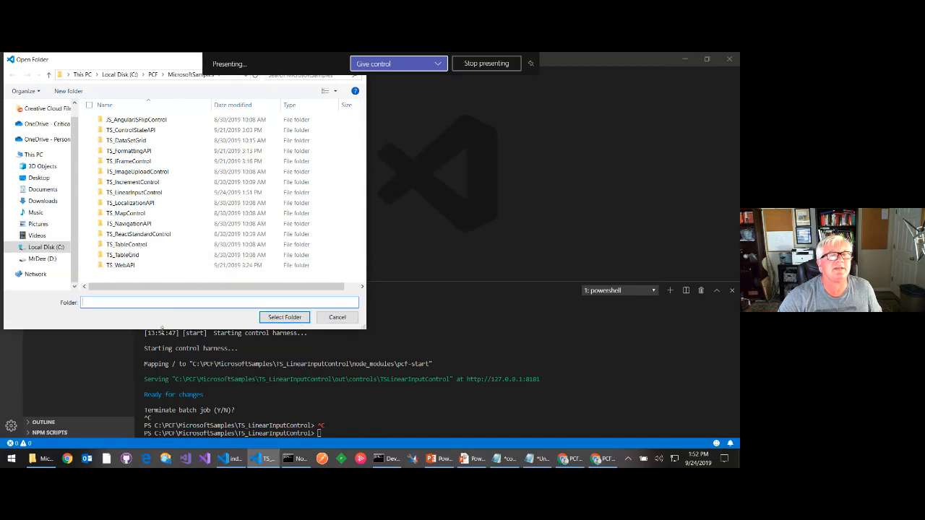
left_click(146, 255)
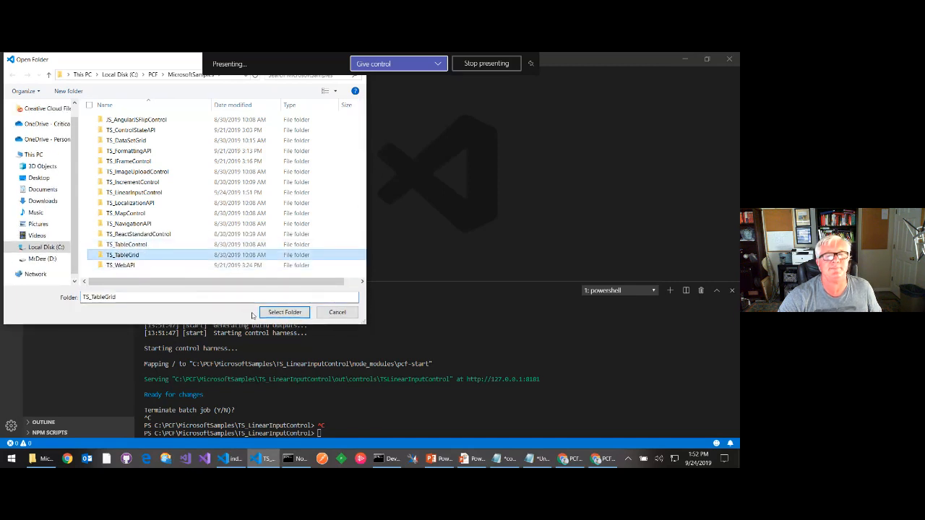
left_click(283, 312)
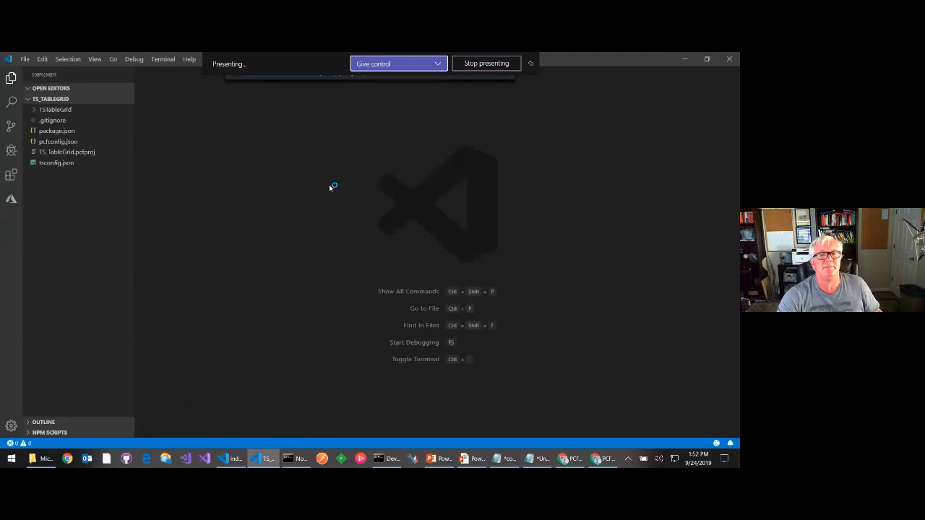
Step: Install the TS_TableGrid packages with npm i in a new terminal
key("ctrl+grave")
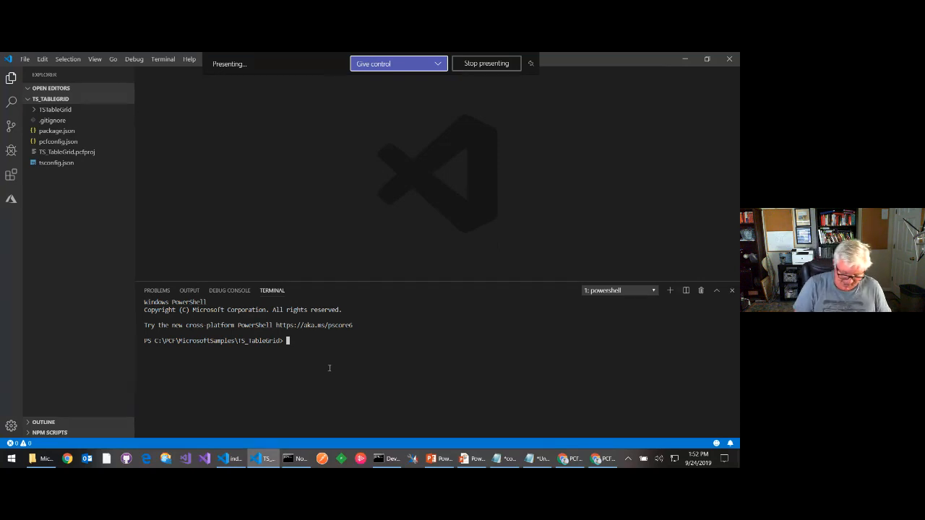
type("npm i")
key("Return")
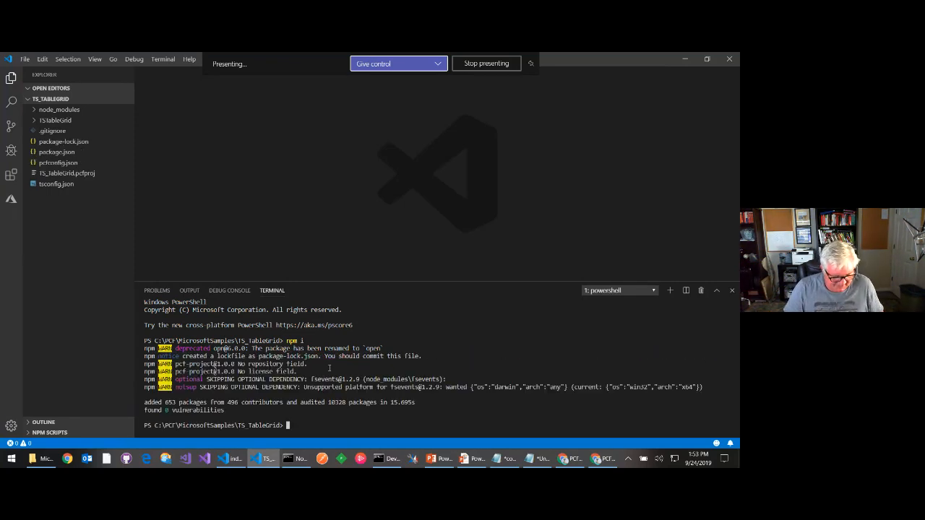
Step: Start the TS_TableGrid test harness with npm run start, correcting the mistyped command
type("run r")
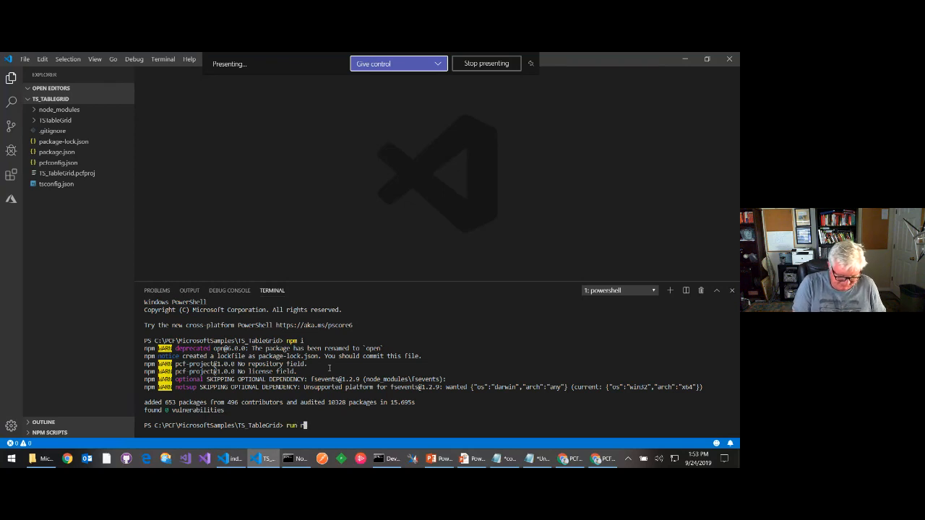
type("un start")
key("Return")
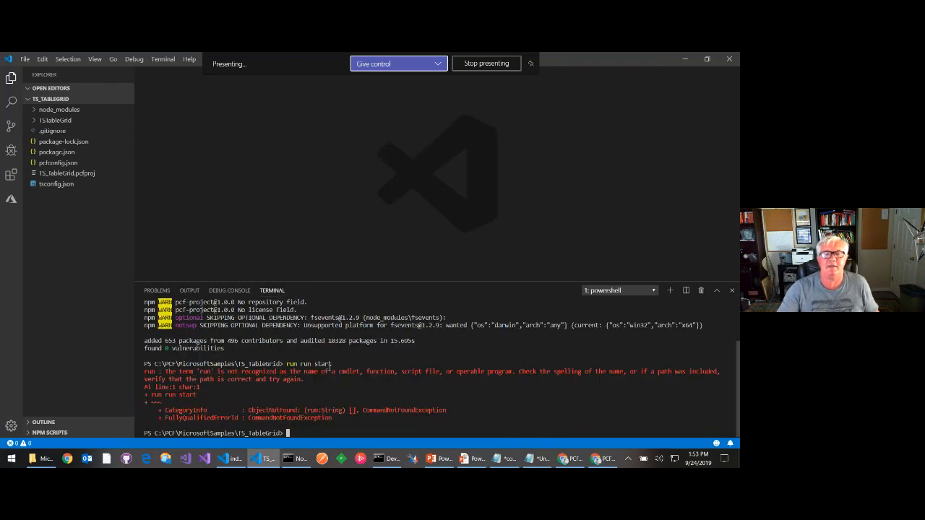
key("Up")
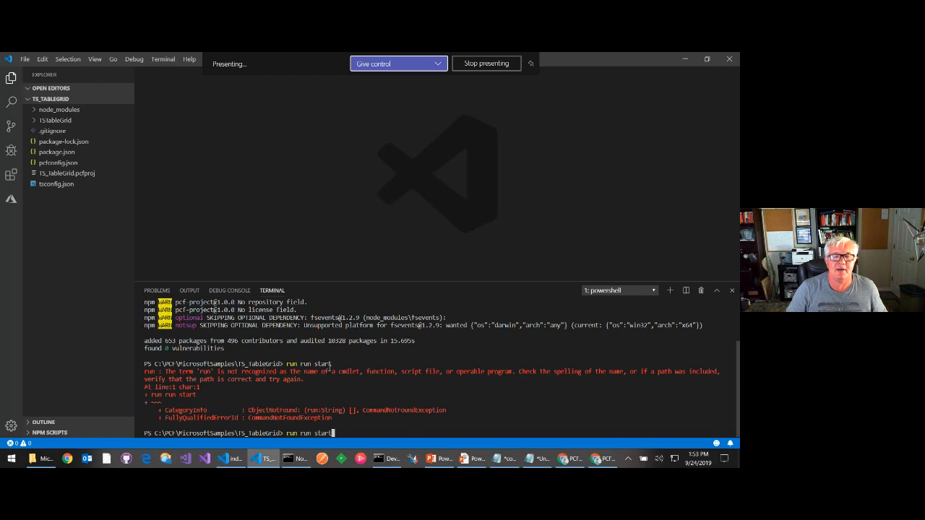
key("ctrl+Left")
key("ctrl+Left")
key("BackSpace")
key("BackSpace")
key("BackSpace")
key("BackSpace")
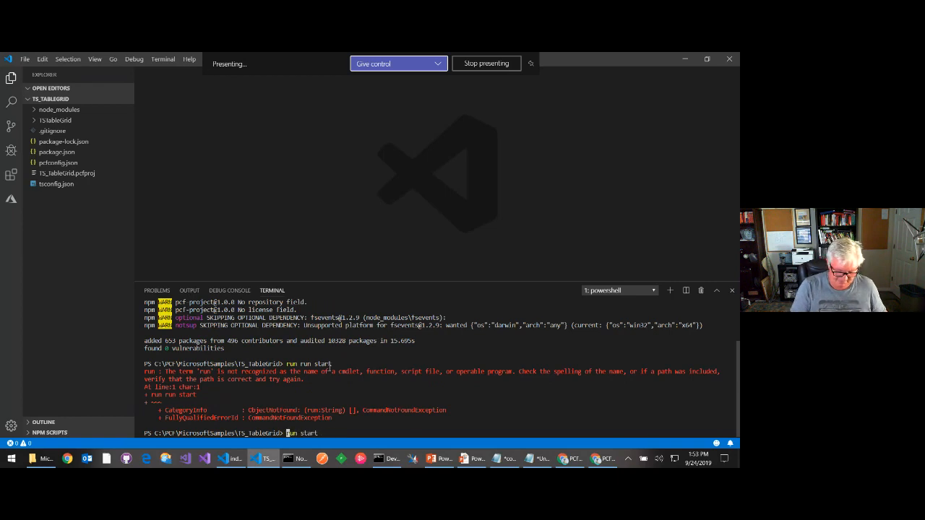
type("npm")
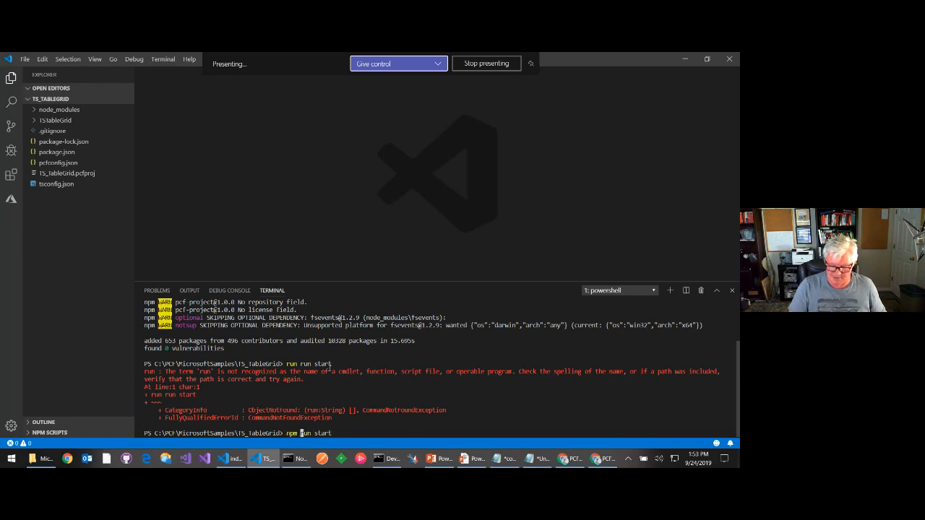
key("Return")
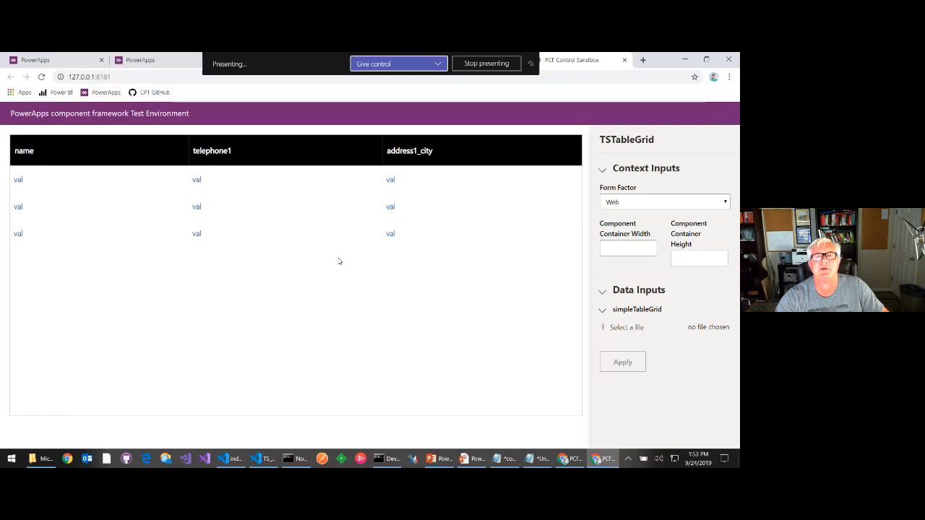
Step: Browse to the C:\PCF\SampleData folder in File Explorer
left_click(41, 465)
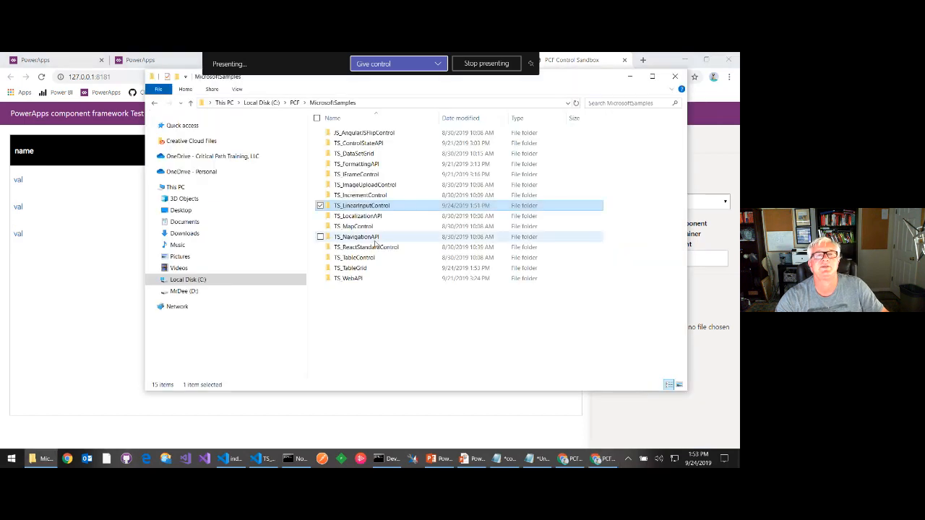
left_click(295, 104)
double_click(383, 226)
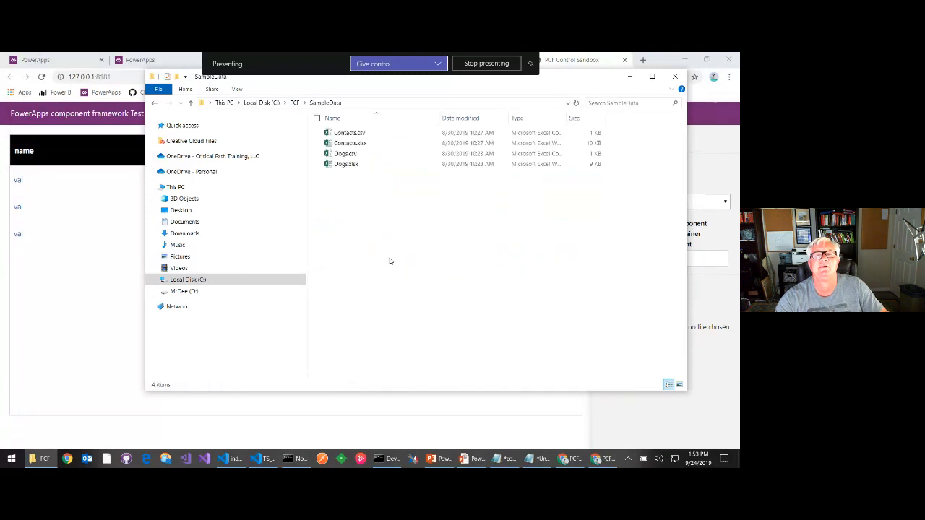
Step: Open Contacts.csv and Dogs.csv in Notepad, then return to the PCF test harness
right_click(356, 154)
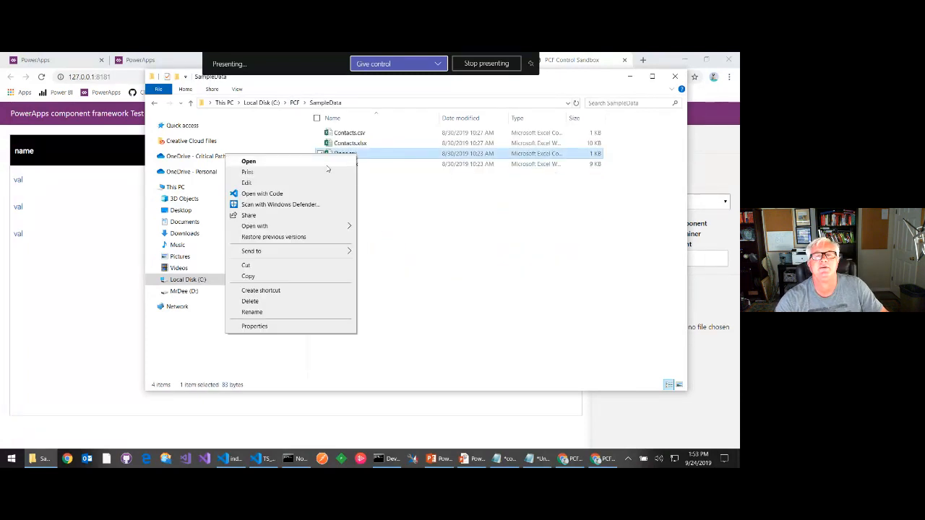
right_click(356, 135)
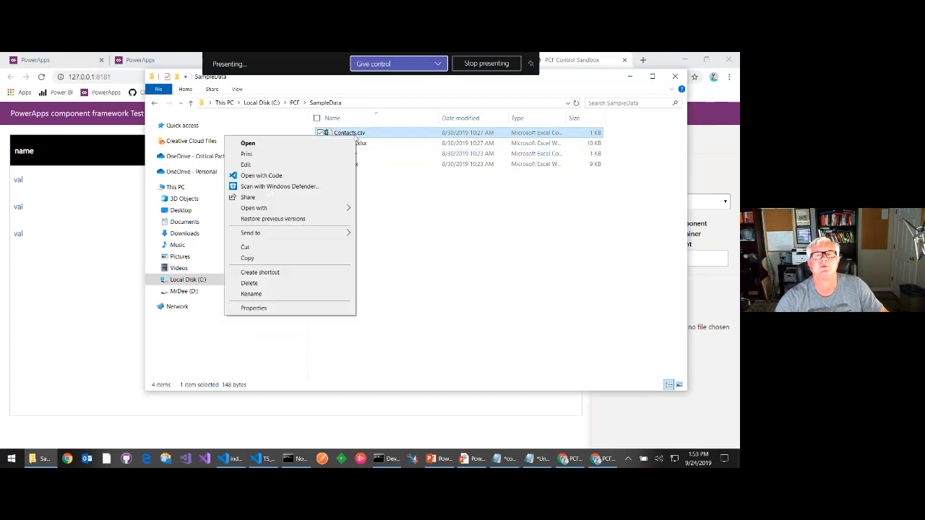
left_click(315, 165)
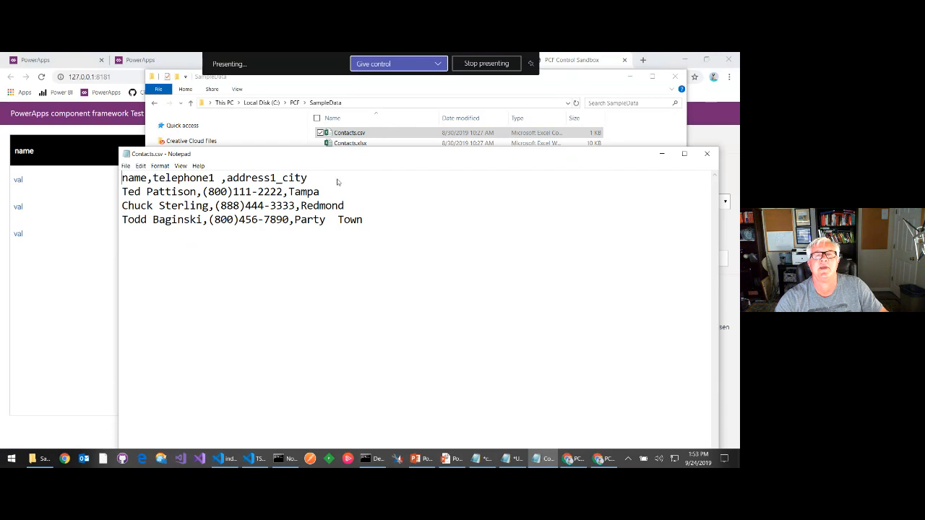
left_click(348, 154)
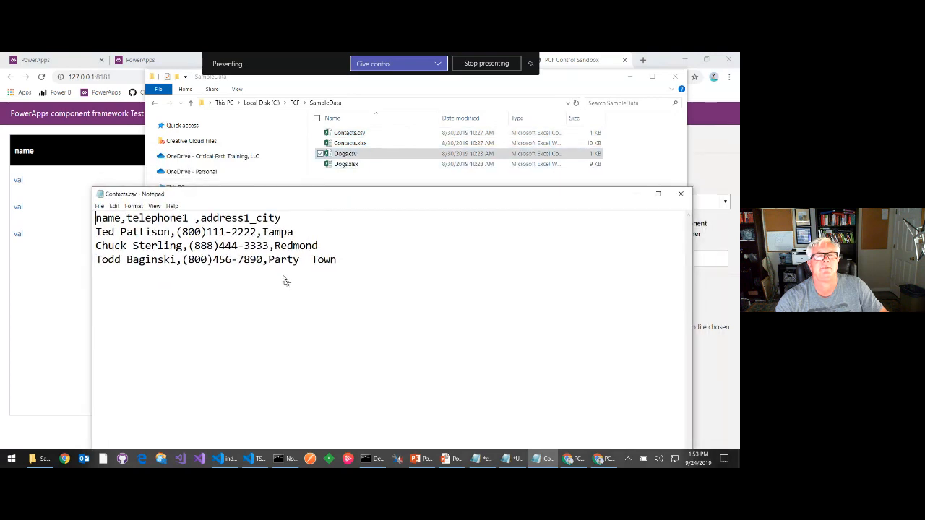
left_click_drag(284, 278, 286, 280)
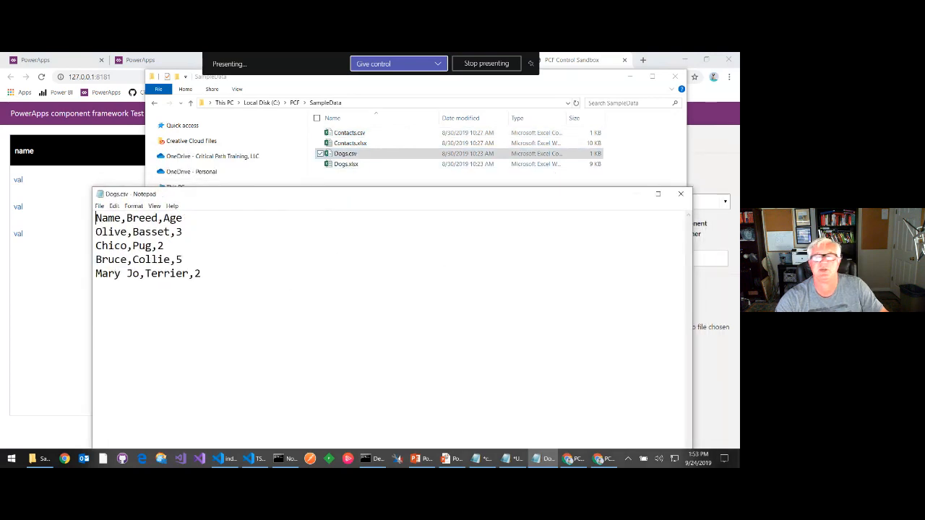
left_click(731, 302)
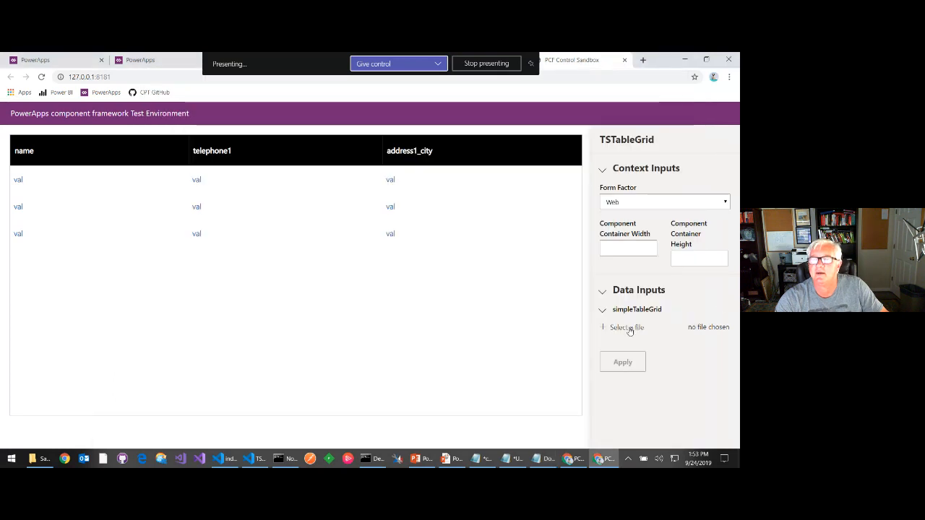
Step: Choose C:\PCF\SampleData\Dogs.csv as the grid's data file
left_click(628, 328)
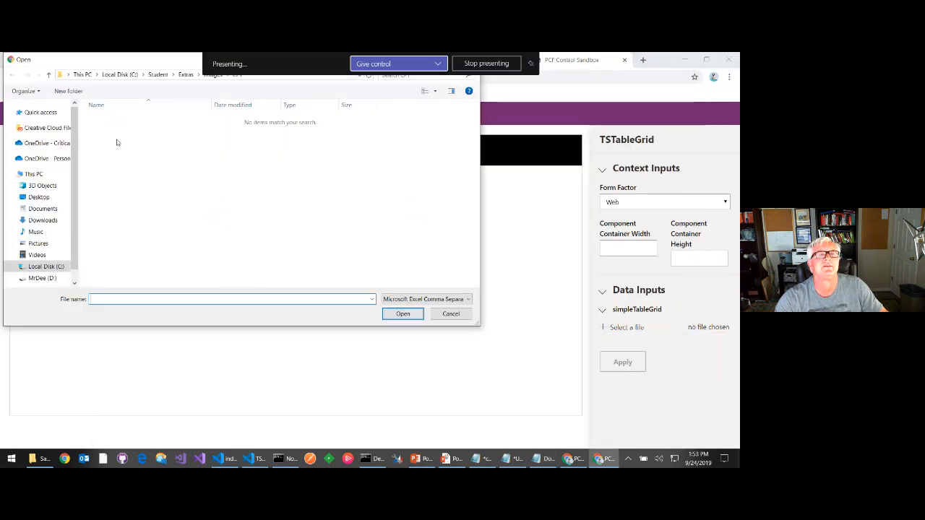
left_click(45, 265)
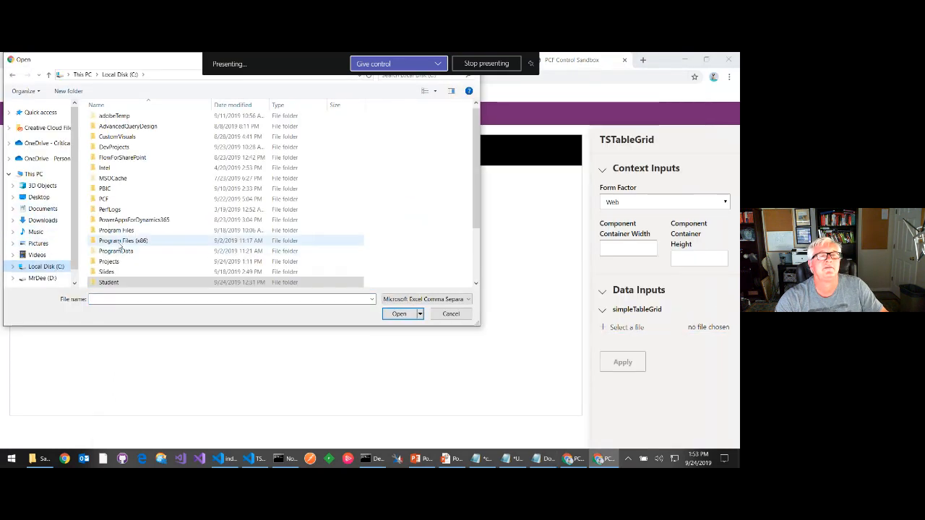
double_click(115, 204)
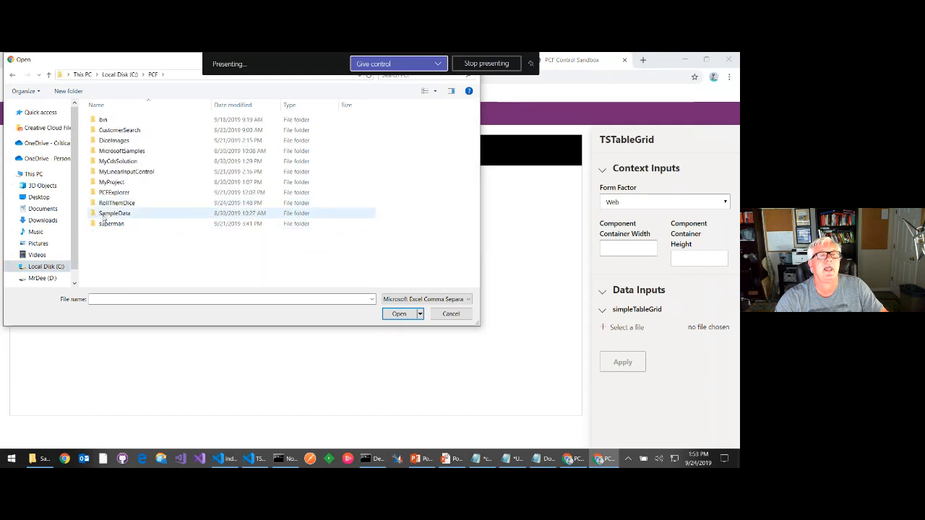
double_click(108, 214)
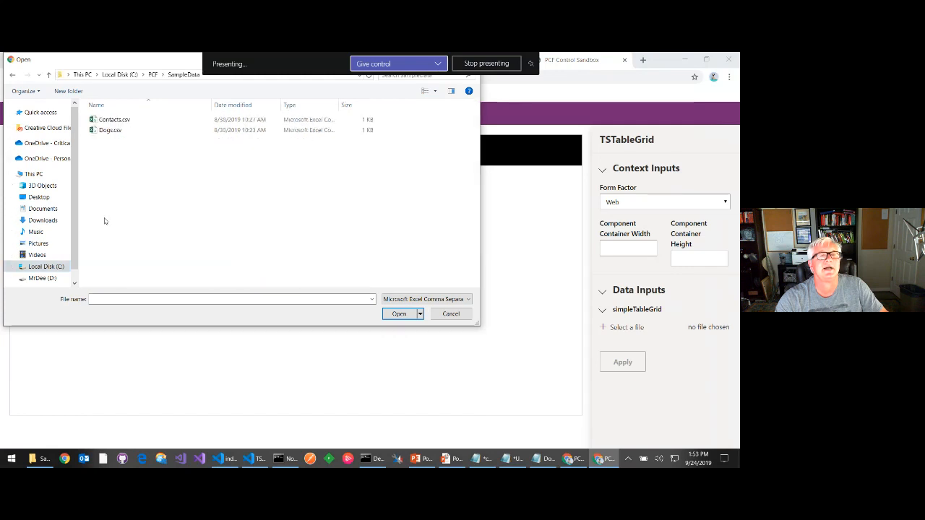
left_click(119, 130)
double_click(120, 130)
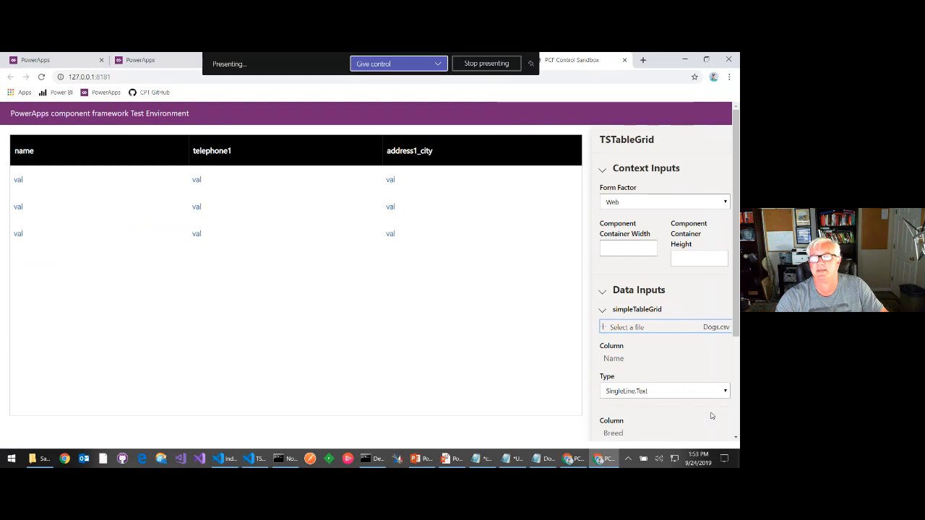
Step: Apply the Dogs.csv data so the grid shows the four dogs, then switch to PowerPoint
scroll(657, 353, "down", 3)
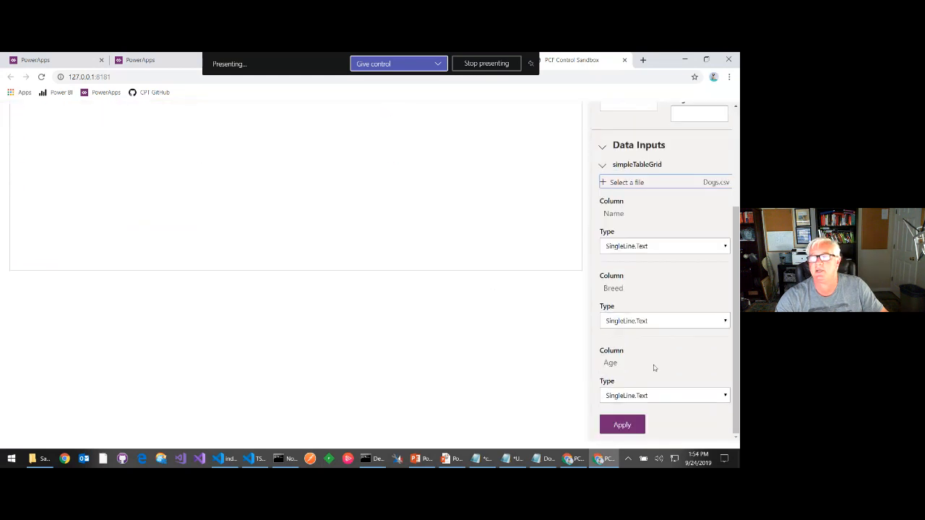
left_click(616, 426)
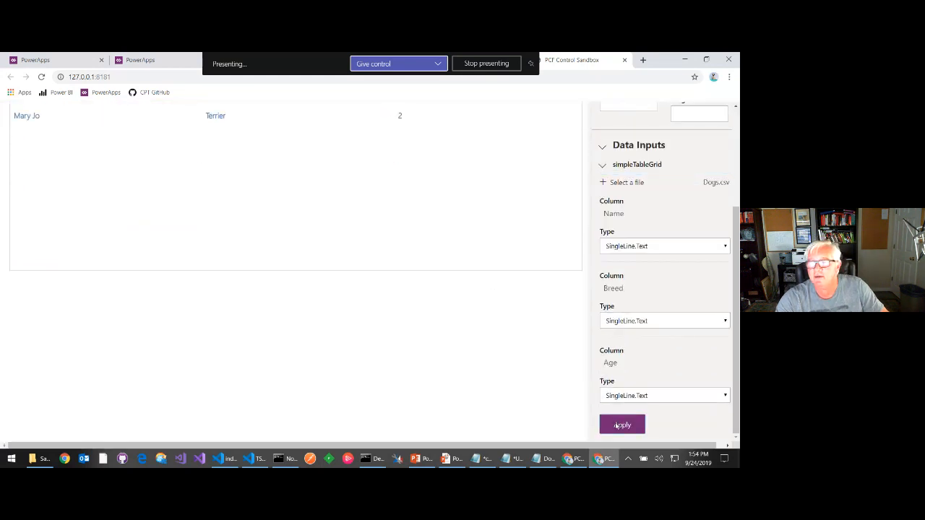
scroll(345, 268, "up", 3)
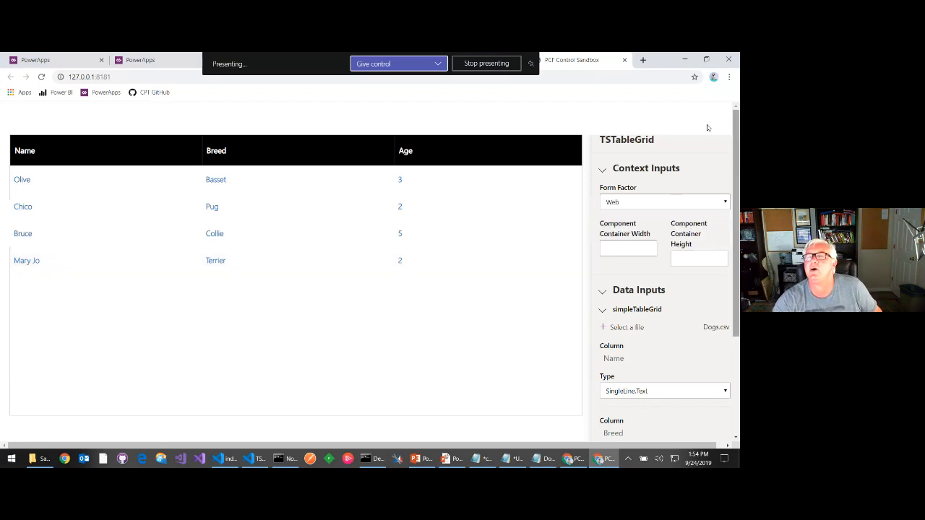
left_click(456, 461)
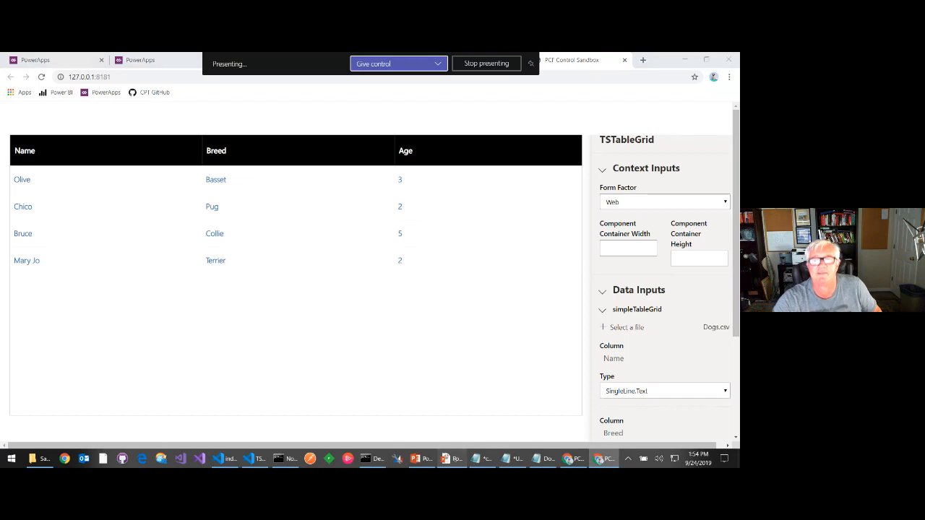
Step: Advance through the Forum and Summary slides, then bring up the Chrome window restored from full screen
key("Right")
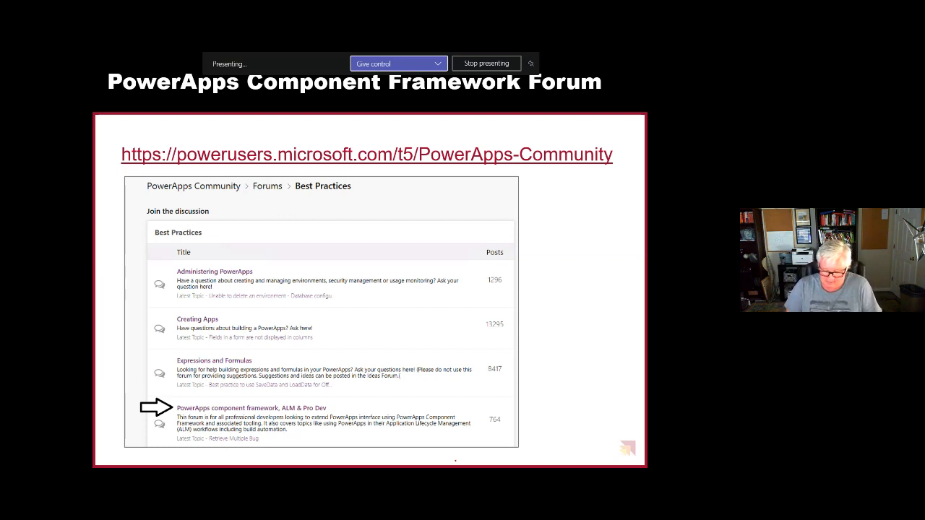
key("Right")
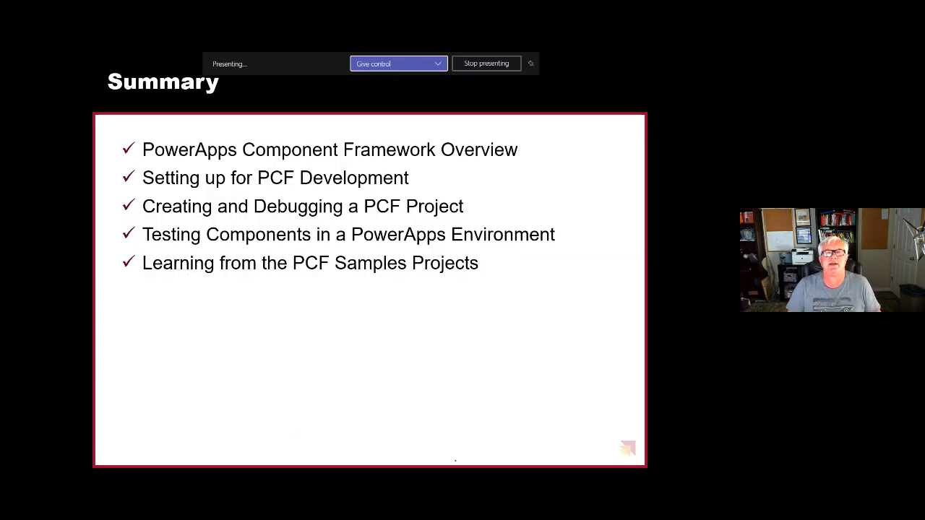
key("alt+Tab")
key("alt+Tab")
key("alt+Tab")
key("alt+Tab")
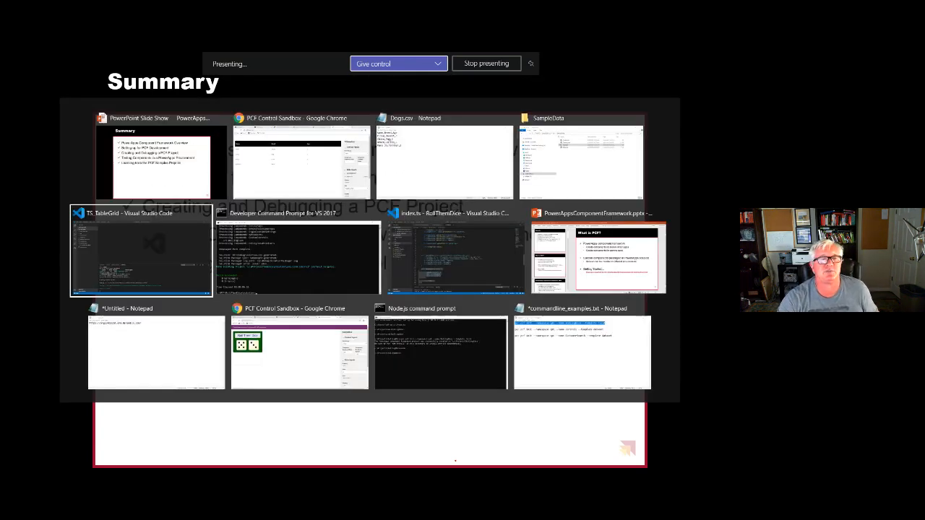
key("alt+Tab")
key("alt+Tab")
key("alt+Tab")
key("alt+Tab")
key("alt+Tab")
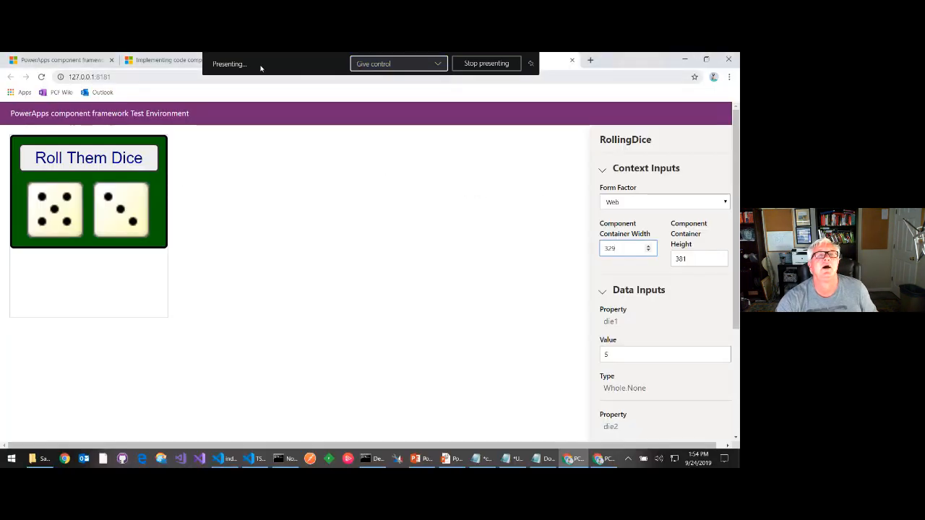
left_click_drag(620, 63, 631, 140)
Step: Show the Building Business Solutions with PowerApps and Flow course page full-screen and scroll its agenda
left_click(298, 136)
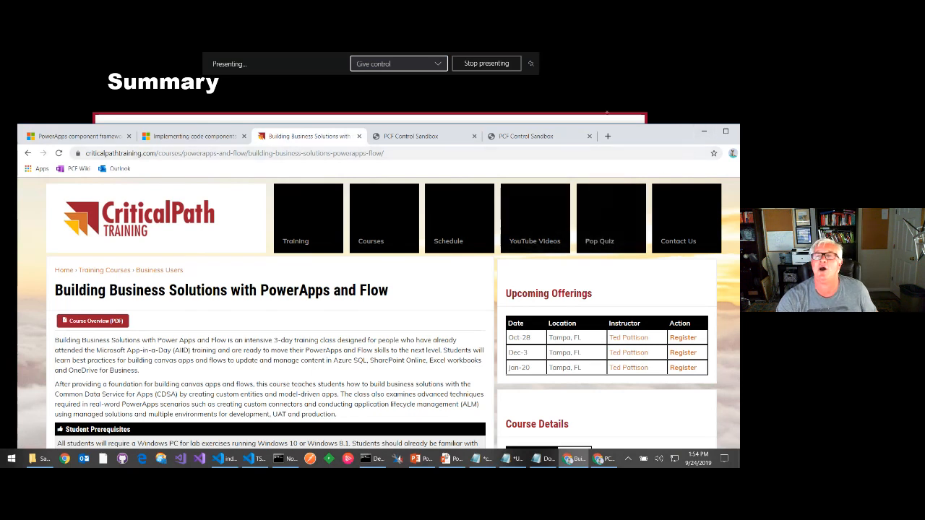
double_click(655, 131)
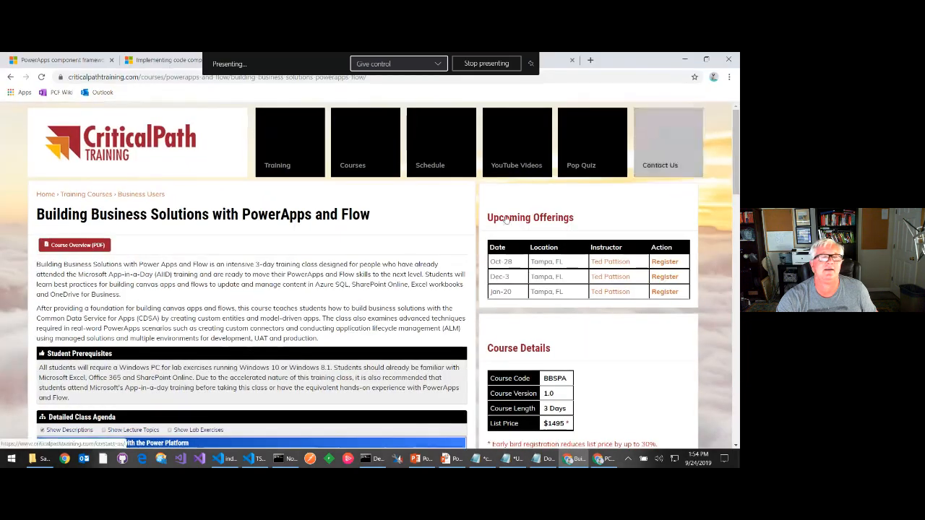
scroll(307, 338, "down", 3)
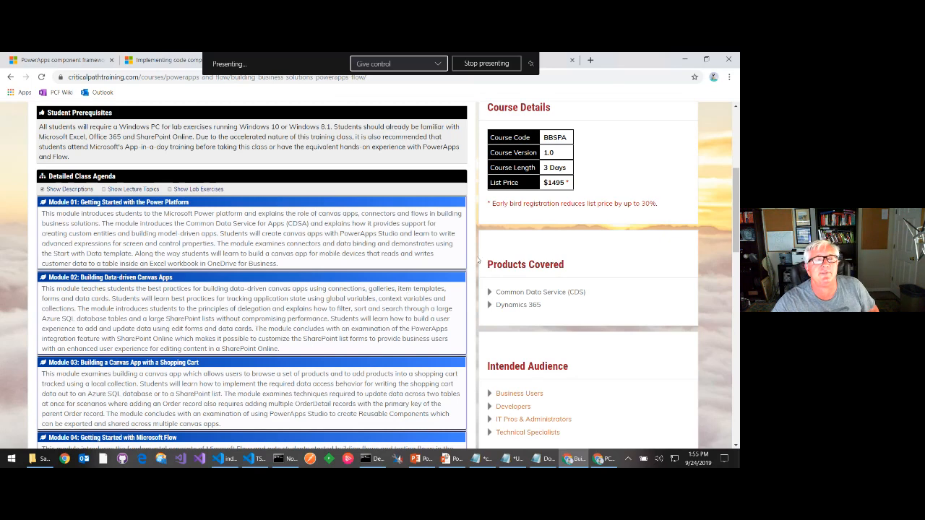
scroll(477, 262, "up", 3)
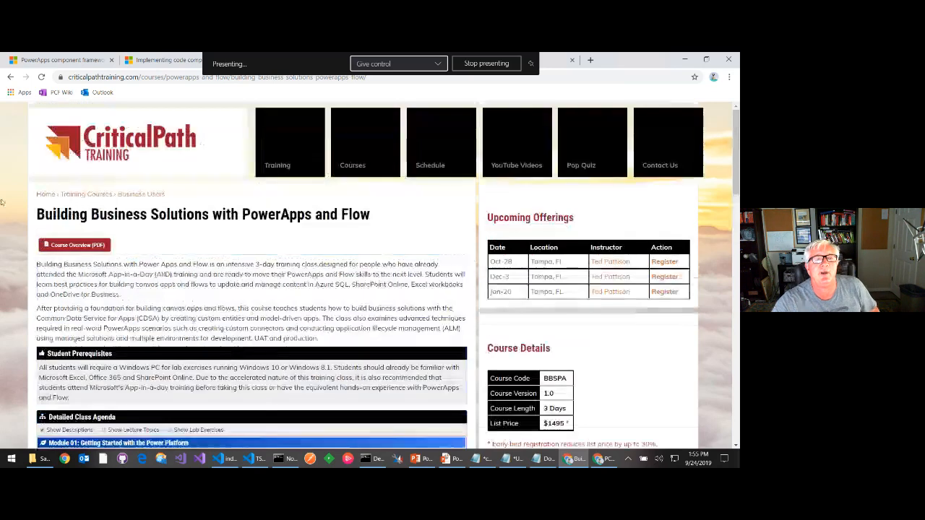
Step: Return to the slideshow and settle on the PowerApps Component Framework Forum slide
left_click(444, 459)
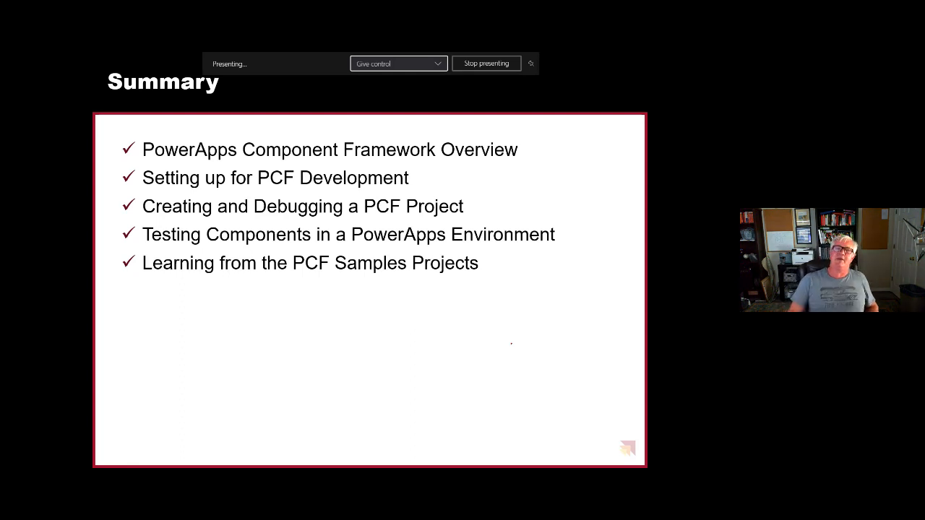
key("Right")
key("Left")
key("Left")
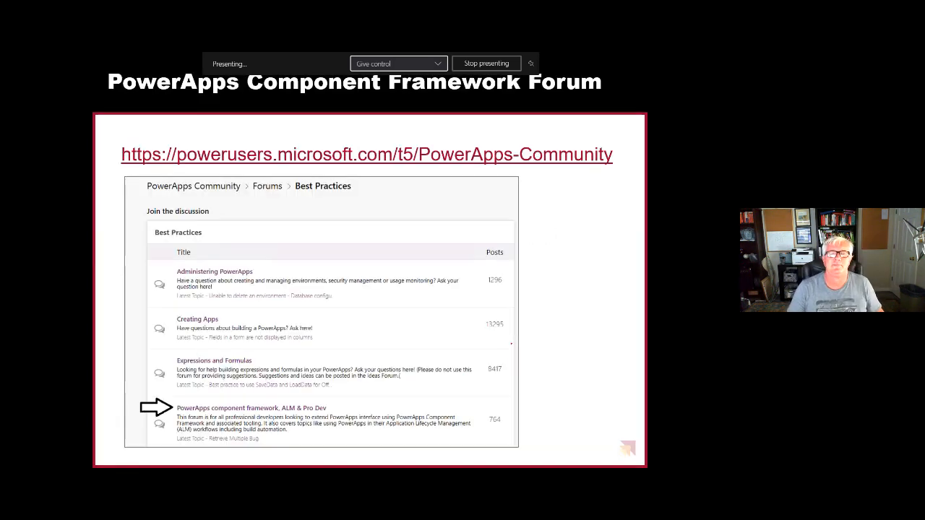
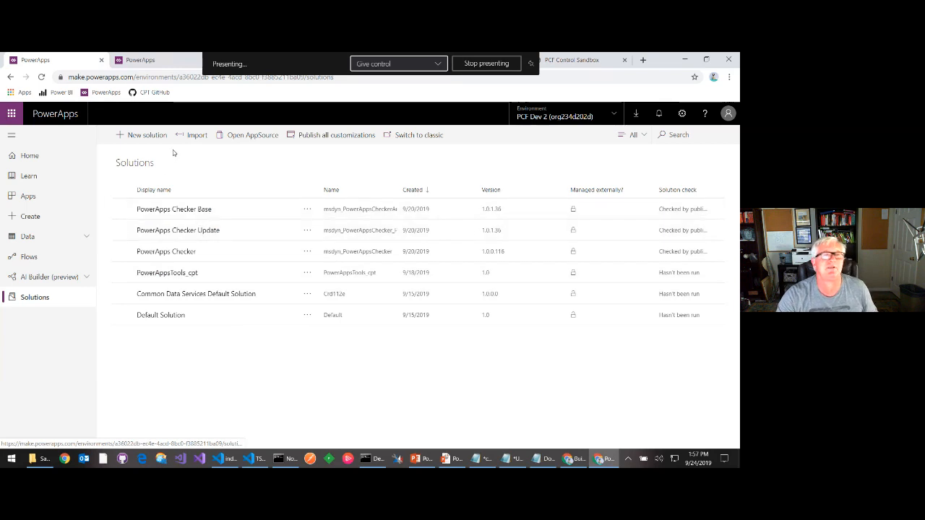
Step: Attempt a solution import, dismiss the AADSTS50011 sign-in error, and return to the PCF Dev 2 Home page
left_click(195, 135)
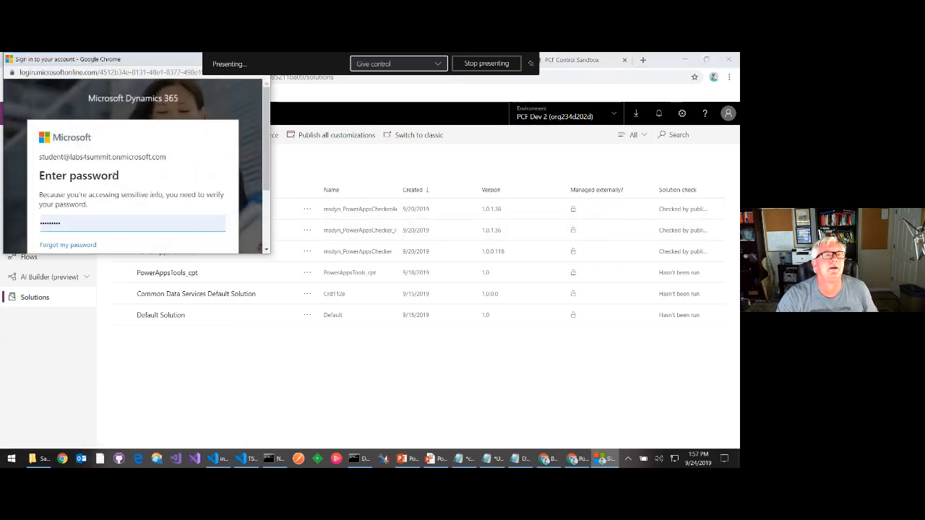
scroll(191, 199, "down", 2)
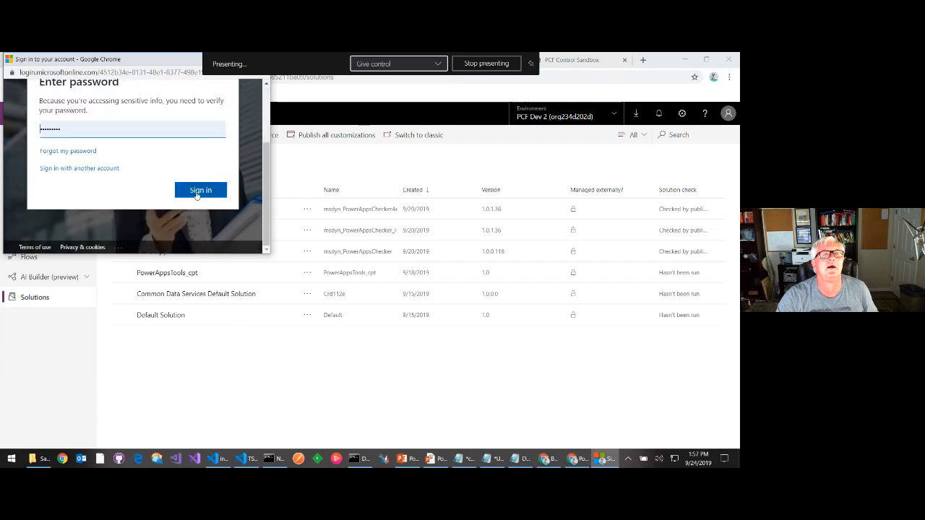
left_click(201, 190)
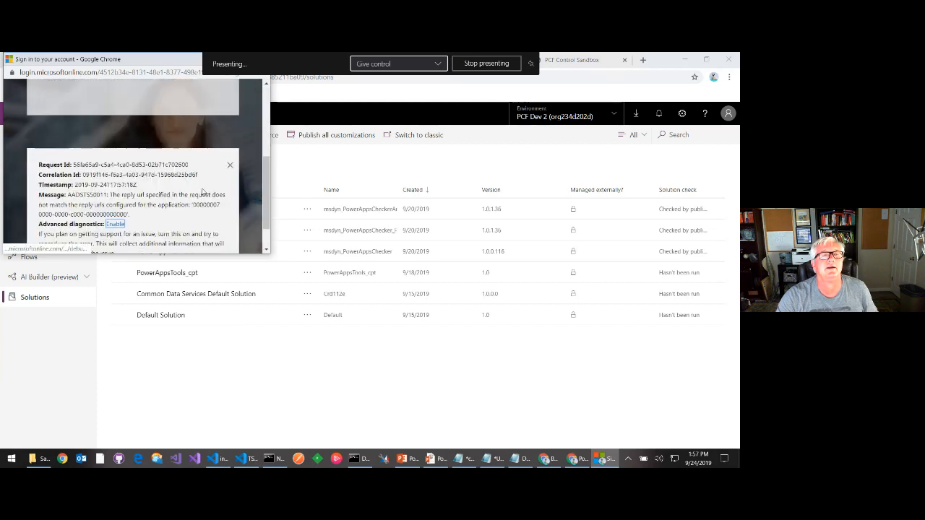
left_click_drag(168, 63, 214, 193)
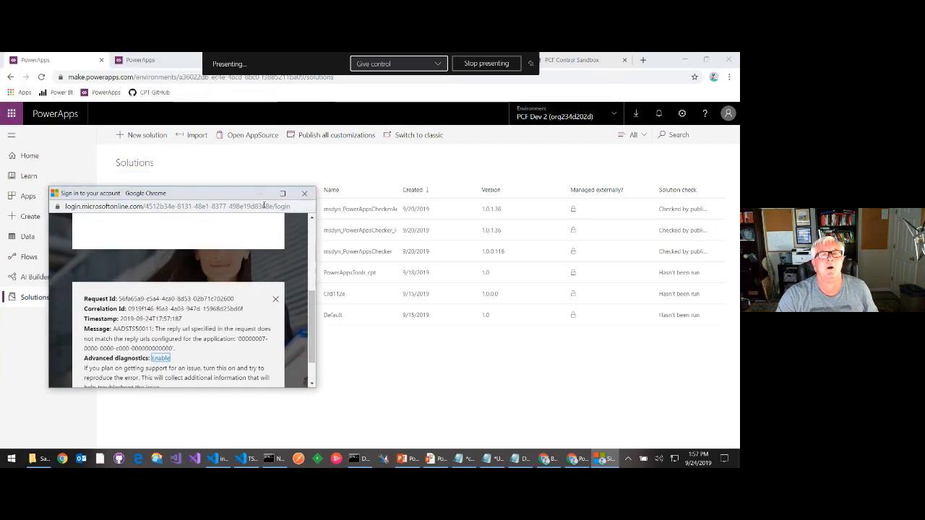
left_click(306, 190)
left_click(61, 94)
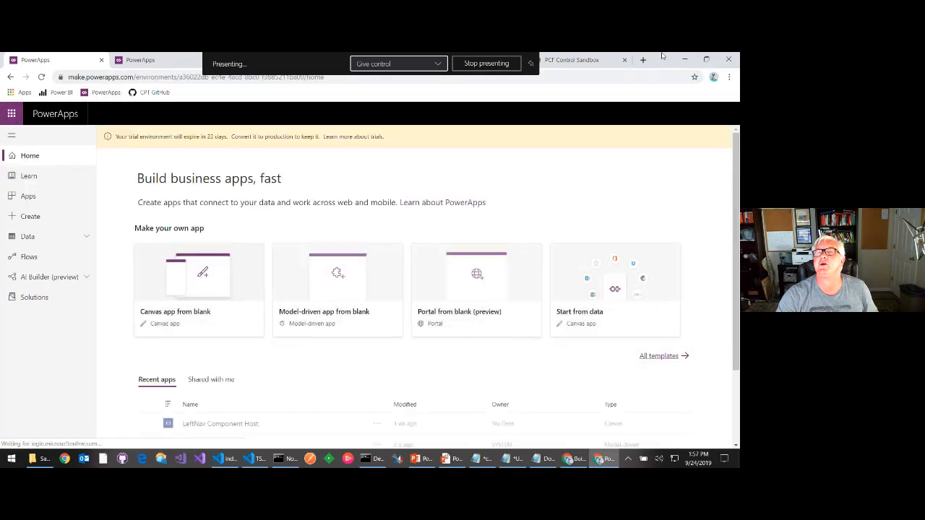
left_click_drag(661, 57, 683, 105)
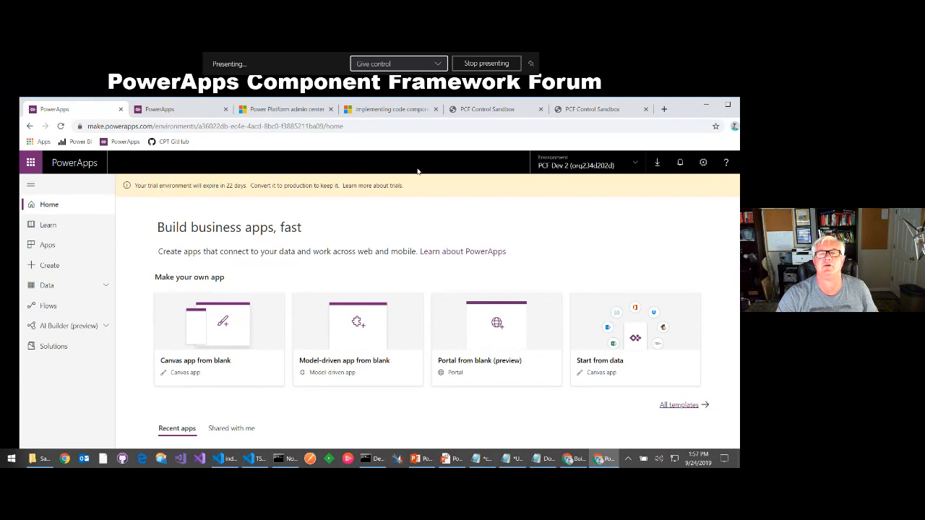
Step: Switch the environment to Portal Lab, passing through Summit Labs first
left_click(574, 165)
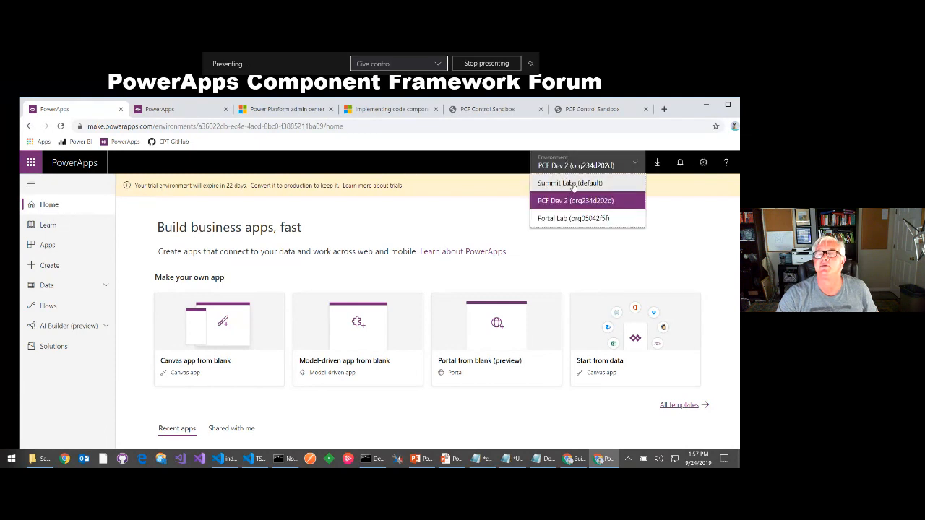
left_click(573, 184)
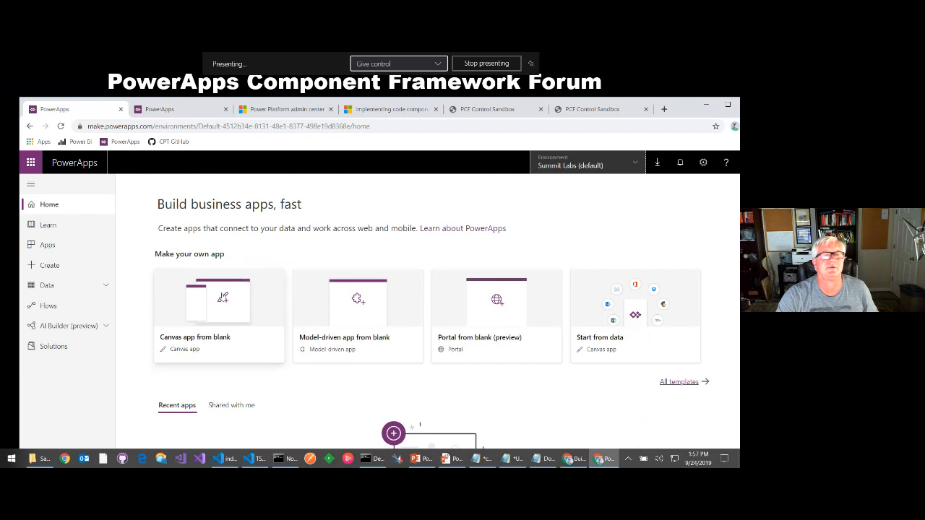
left_click(565, 165)
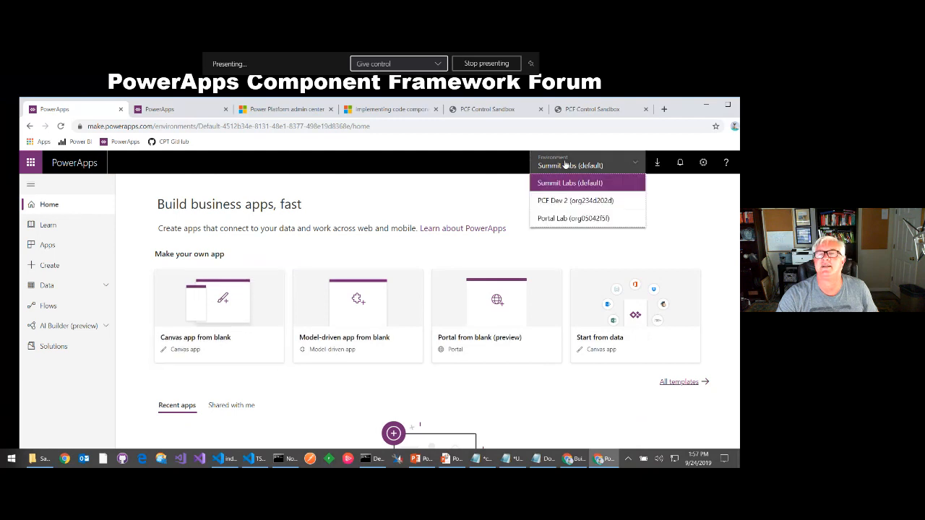
left_click(547, 219)
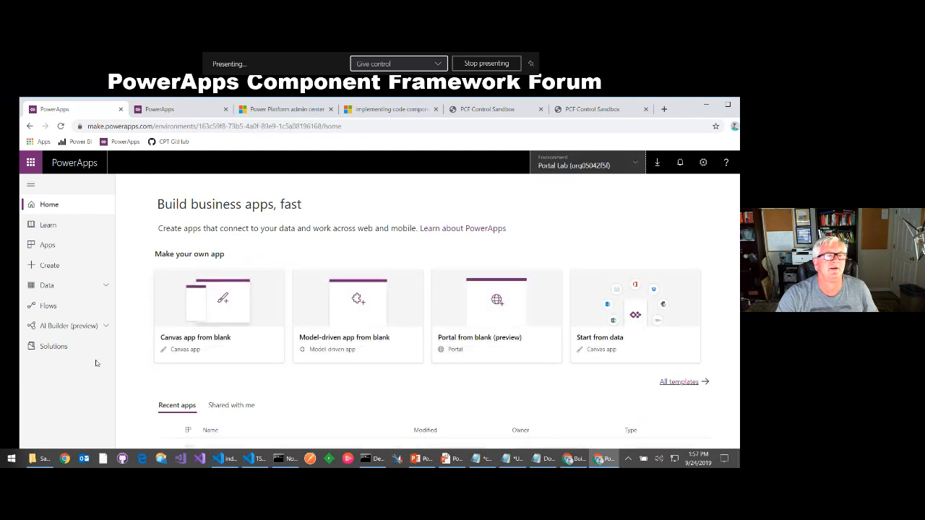
Step: Retry the import from Portal Lab's Solutions, dismiss the reply-URL sign-in error, and close the PowerApps tabs
left_click(63, 348)
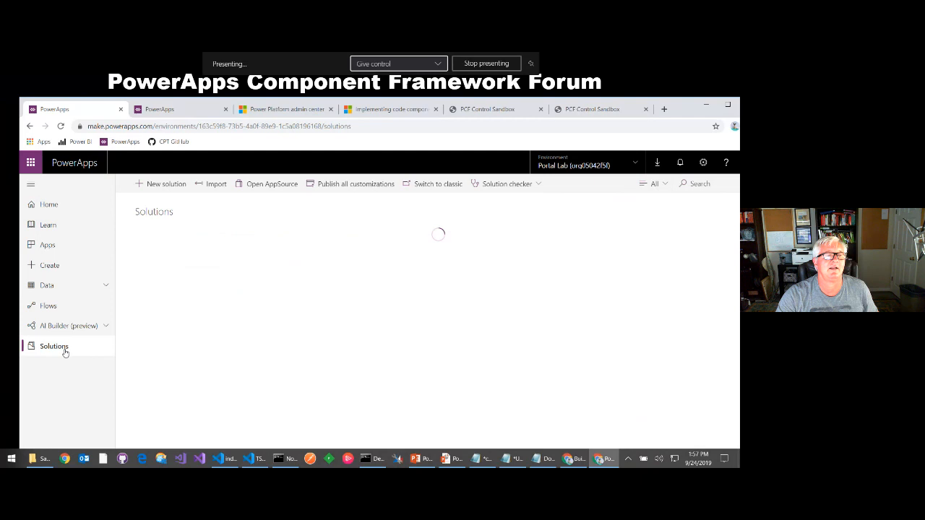
left_click(212, 185)
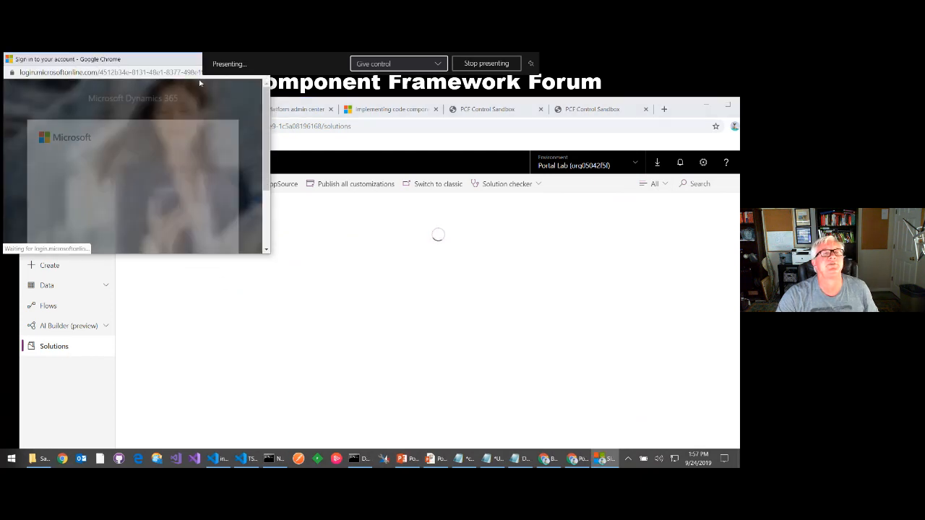
left_click_drag(70, 223, 1, 210)
type("p")
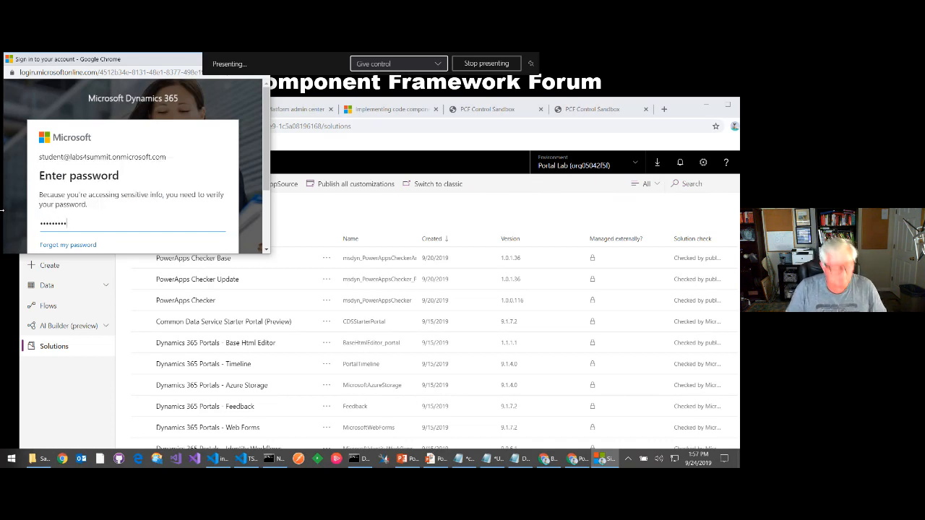
key("Return")
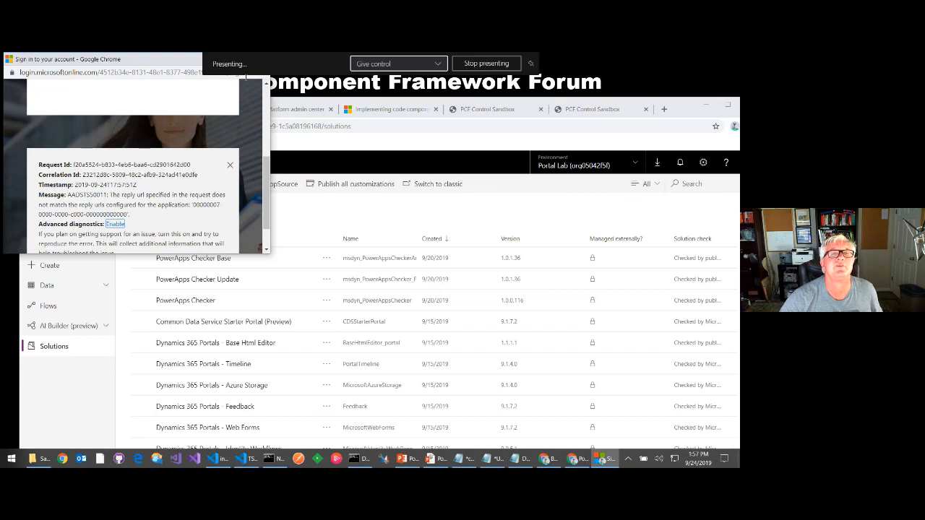
scroll(219, 143, "up", 3)
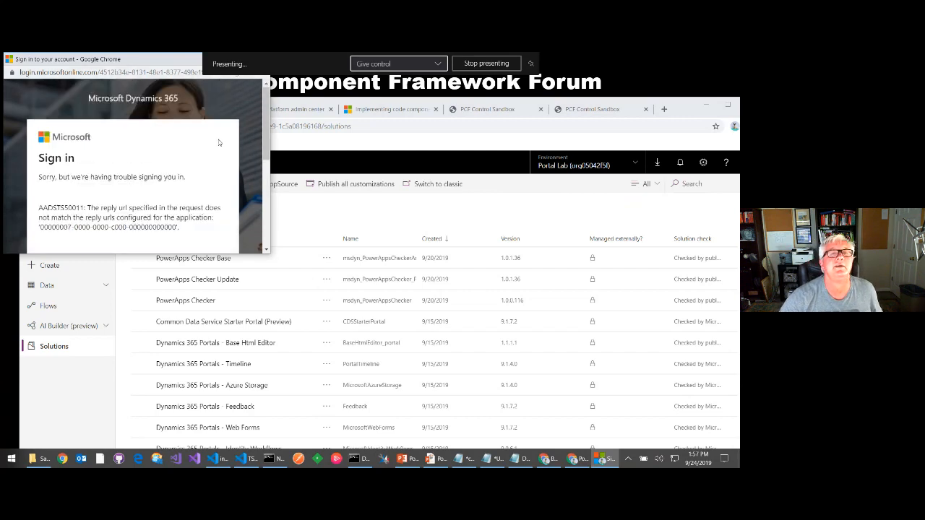
left_click(365, 135)
left_click_drag(166, 65, 167, 239)
left_click(263, 234)
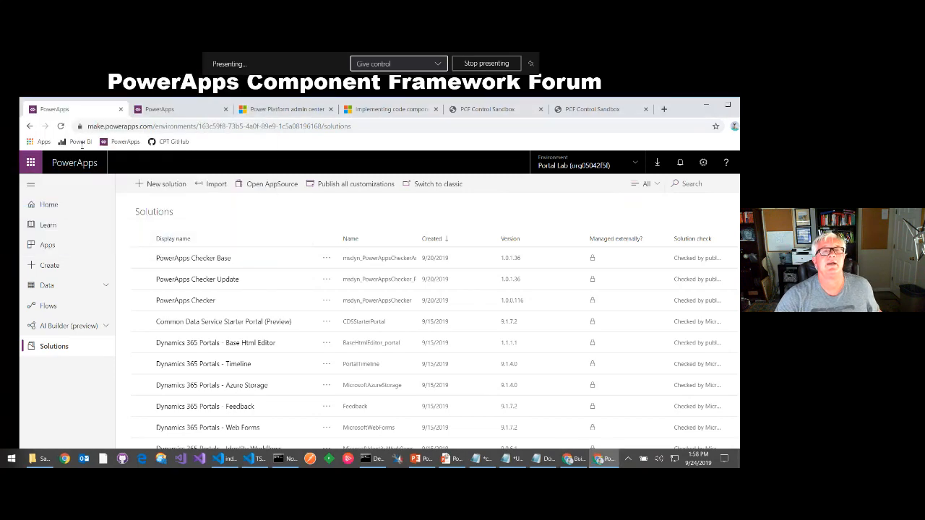
left_click(121, 109)
left_click(121, 109)
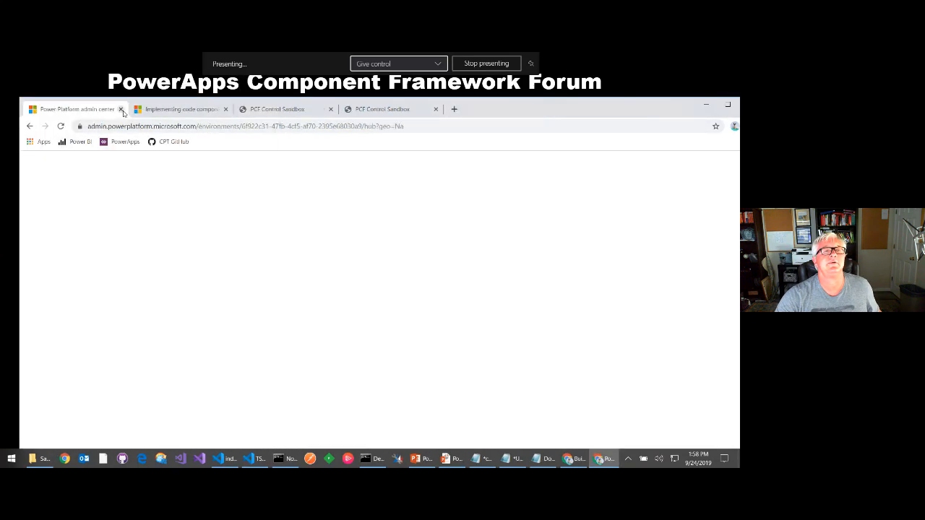
Step: Close the remaining browser tabs and show the PowerApps component framework overview page
left_click(121, 109)
left_click(121, 109)
left_click(121, 109)
left_click(121, 110)
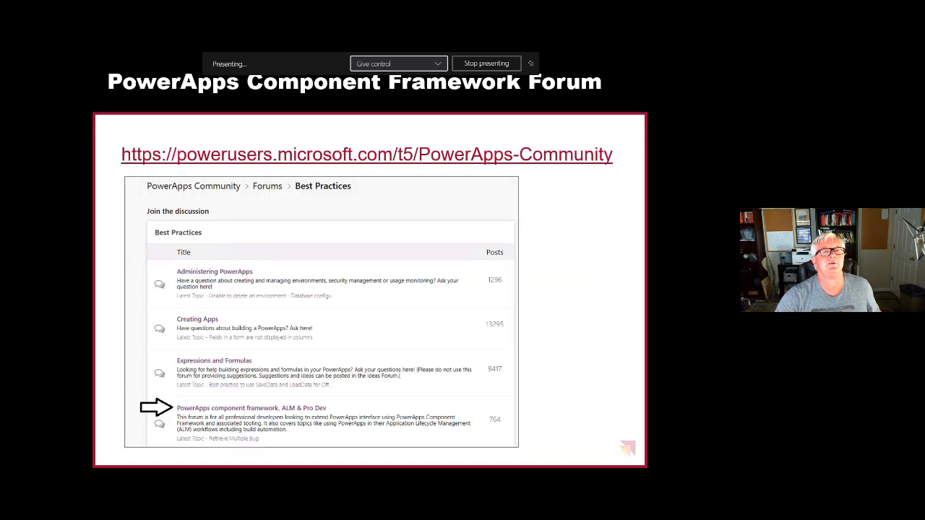
key("alt+Tab")
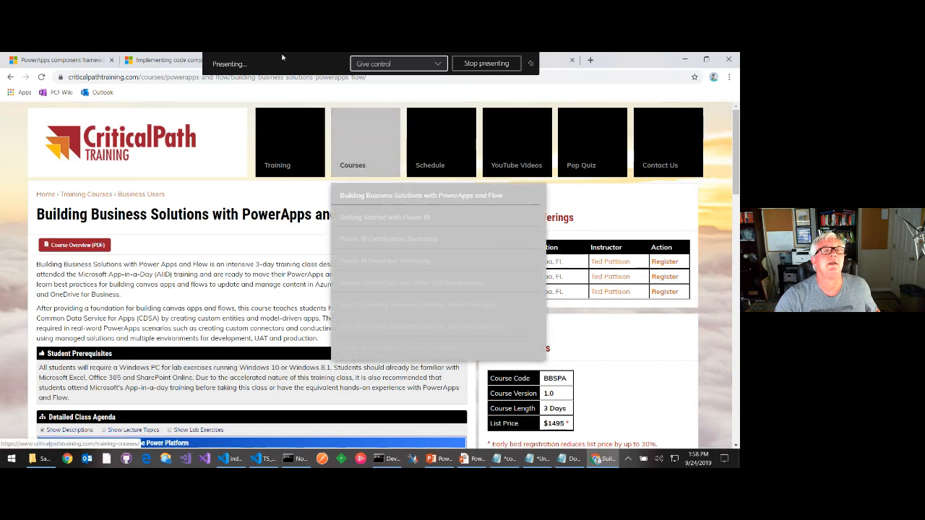
left_click(58, 60)
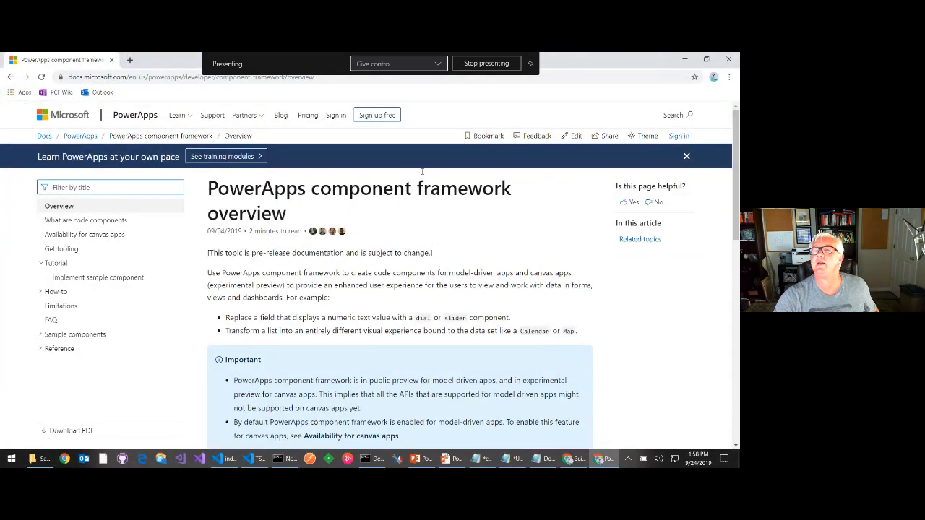
Step: Open a lab-profile Chrome window on the PowerApps maker portal
left_click(713, 76)
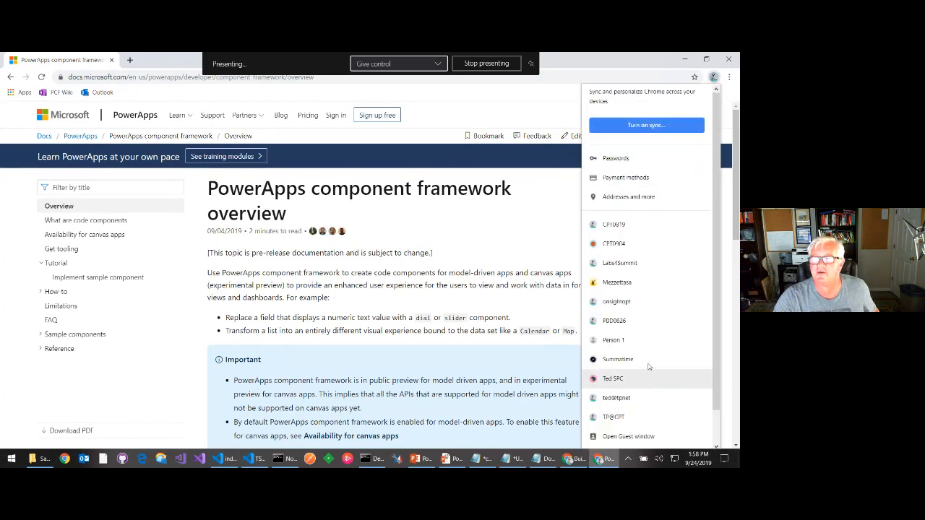
left_click(650, 268)
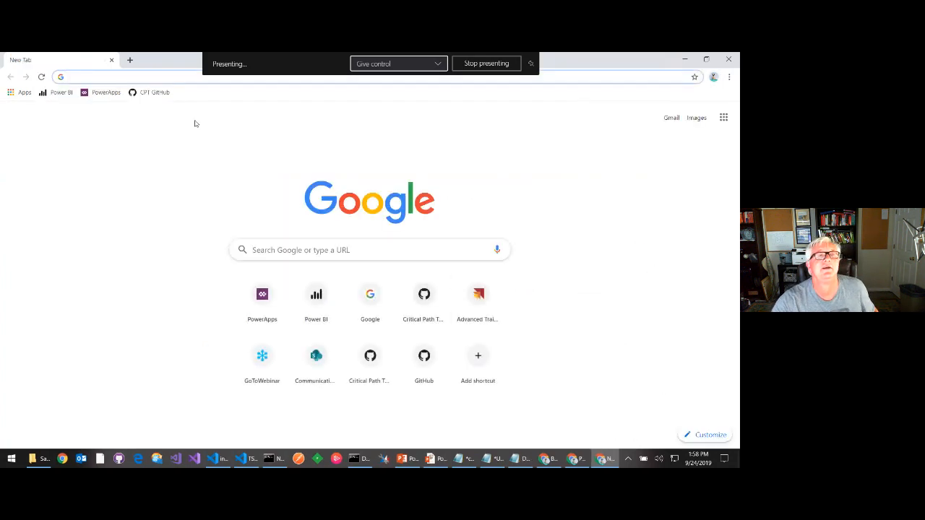
left_click(103, 93)
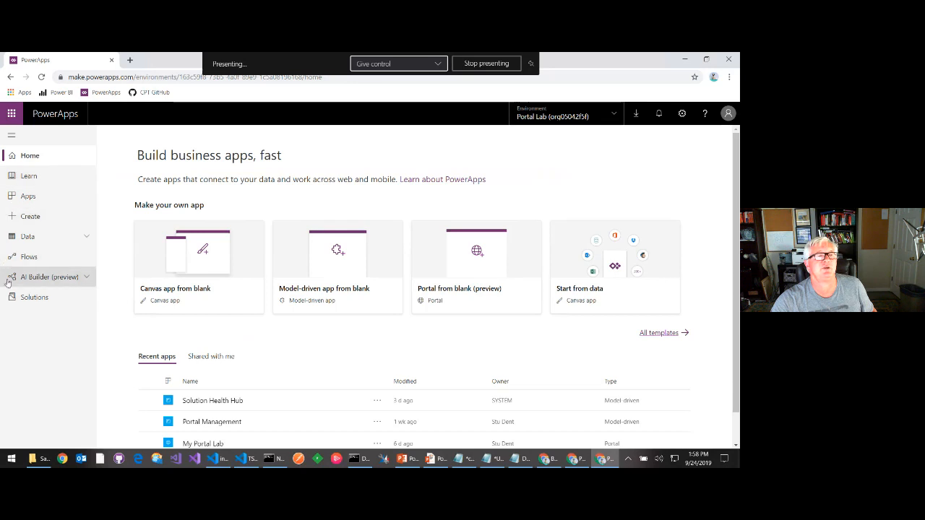
Step: Start a solution import from the Portal Lab Solutions list and submit the prefilled sign-in password
left_click(29, 297)
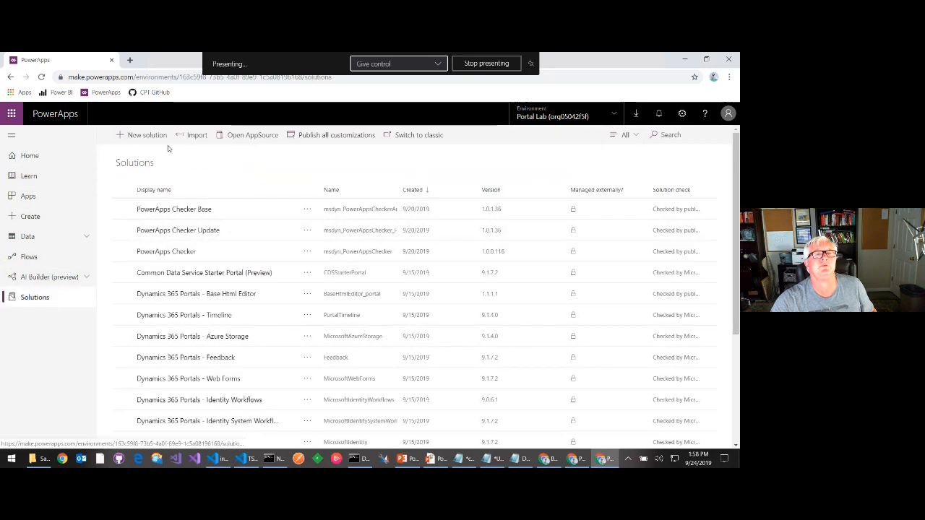
left_click(192, 136)
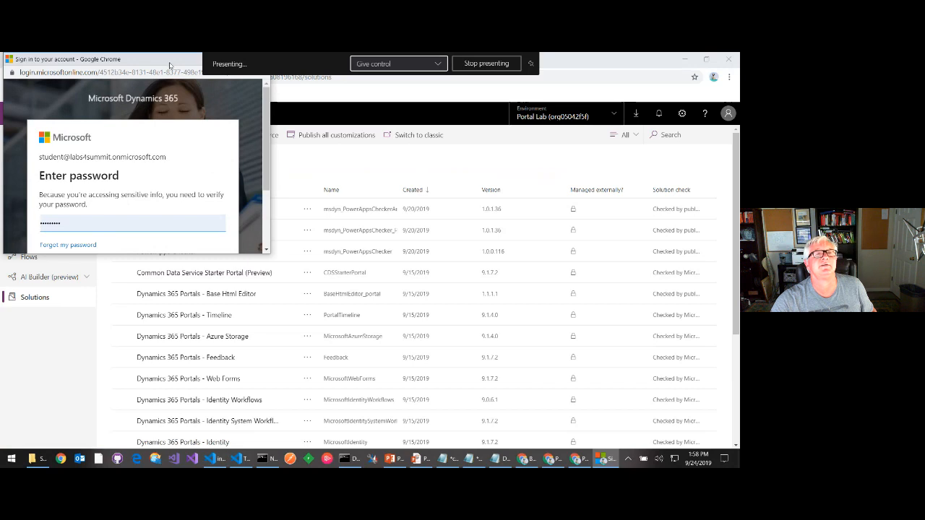
left_click_drag(169, 65, 179, 130)
scroll(200, 262, "down", 1)
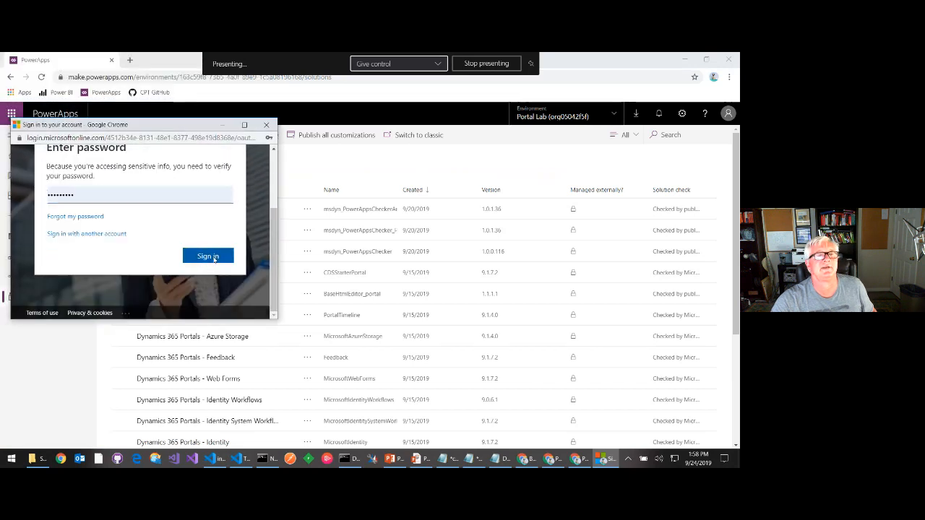
left_click(207, 256)
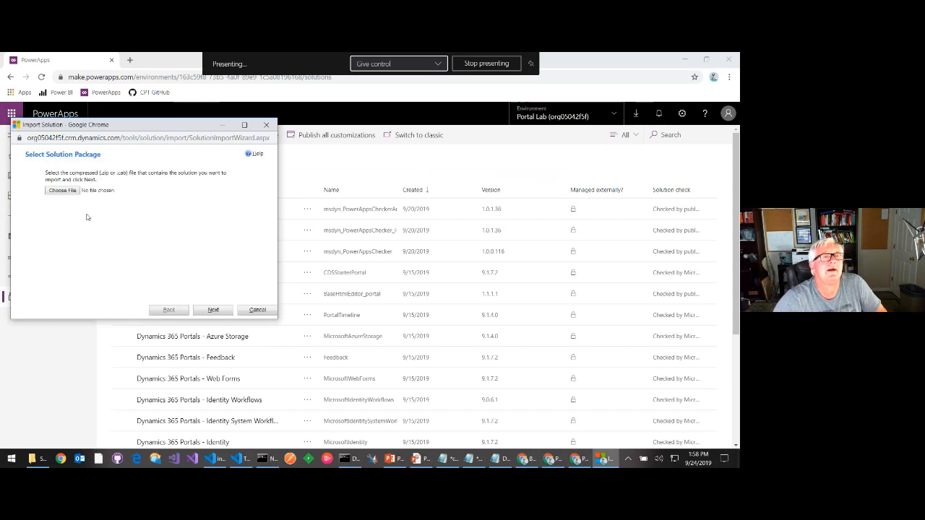
Step: Load solution.zip from C:\PCF\RollThemDice\solution\bin\Debug and advance to its package details
left_click(64, 191)
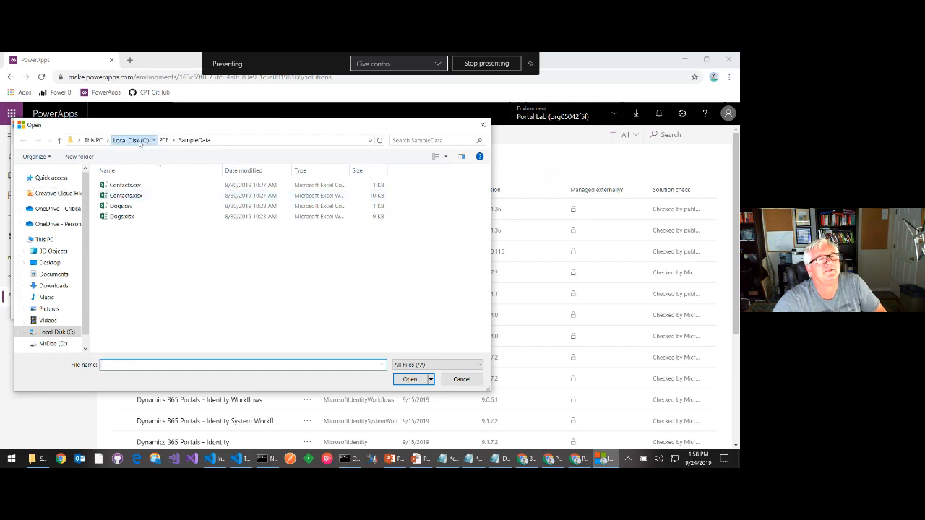
left_click(132, 141)
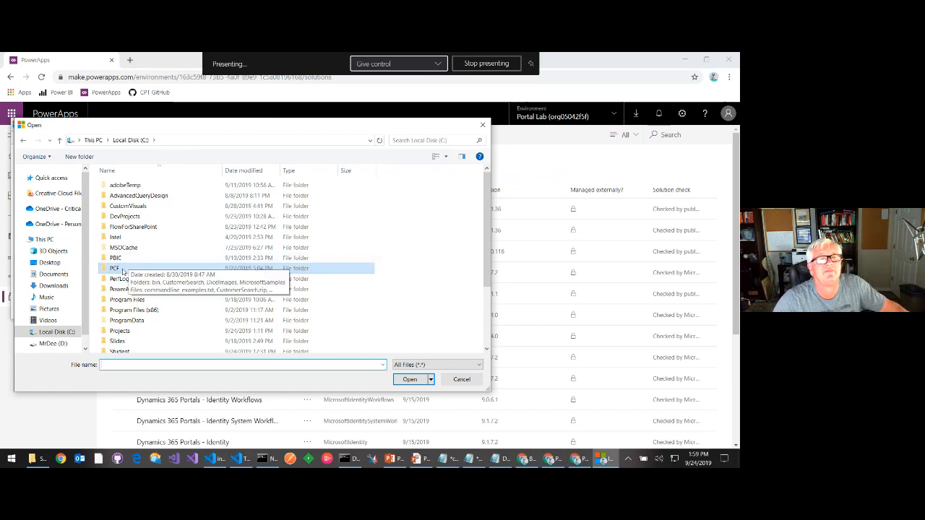
double_click(131, 270)
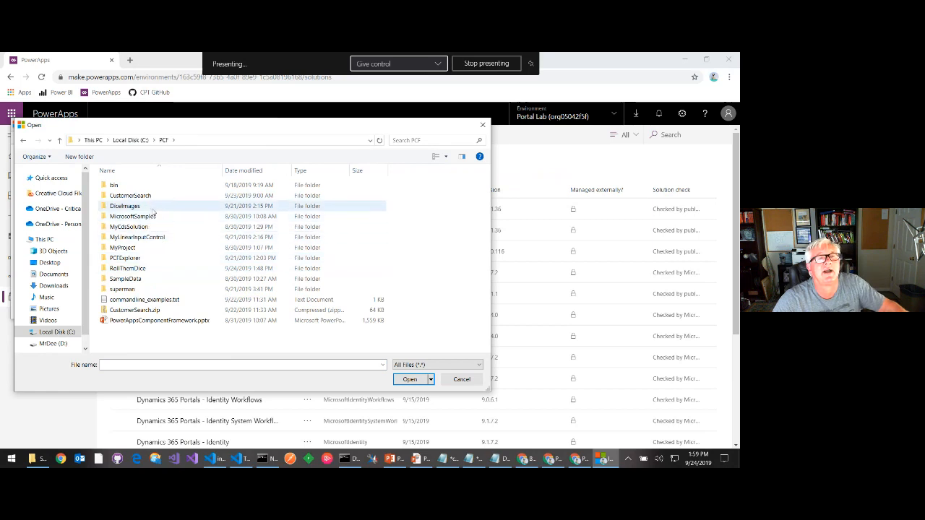
double_click(140, 268)
double_click(135, 229)
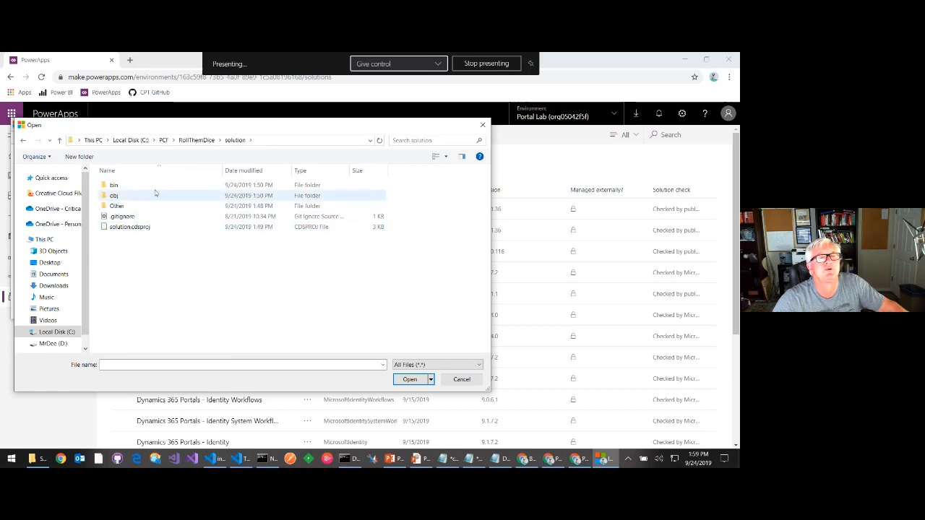
double_click(153, 187)
double_click(154, 186)
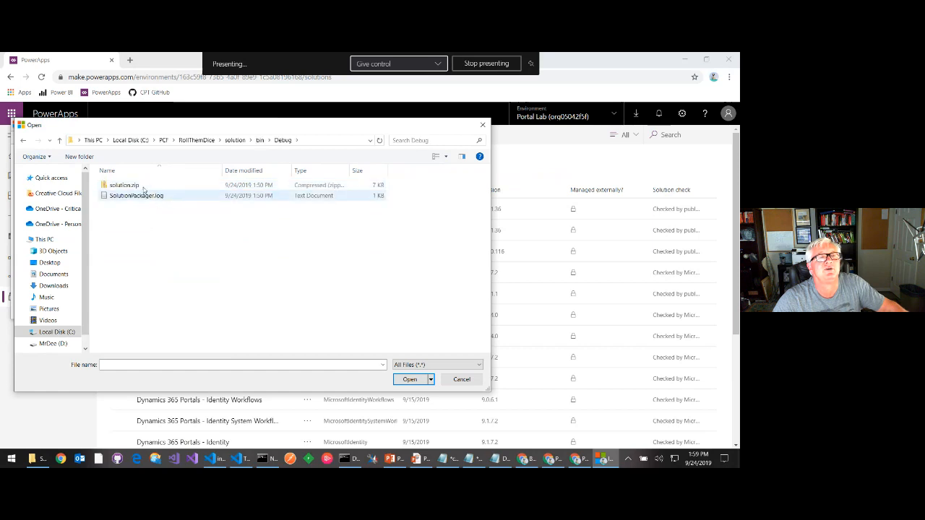
double_click(124, 185)
left_click(208, 311)
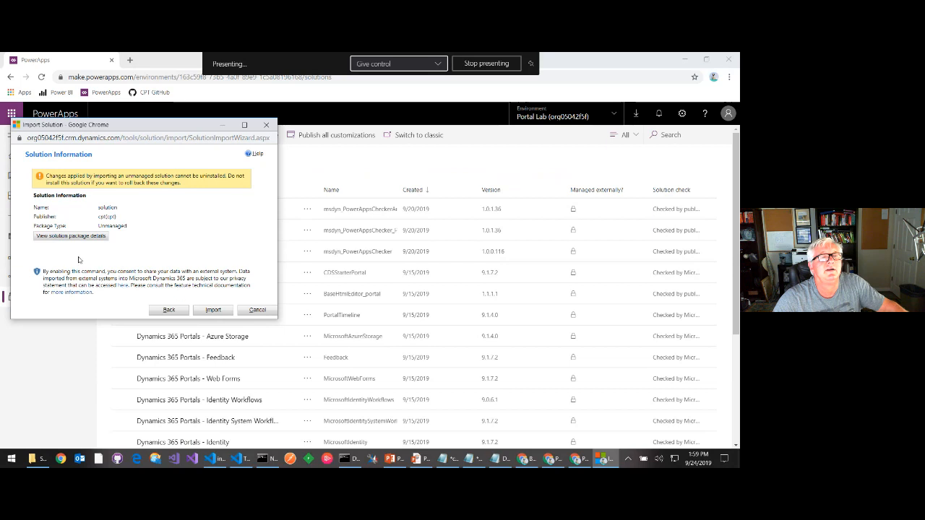
Step: Import the unmanaged solution package and close the wizard after it succeeds
left_click(212, 310)
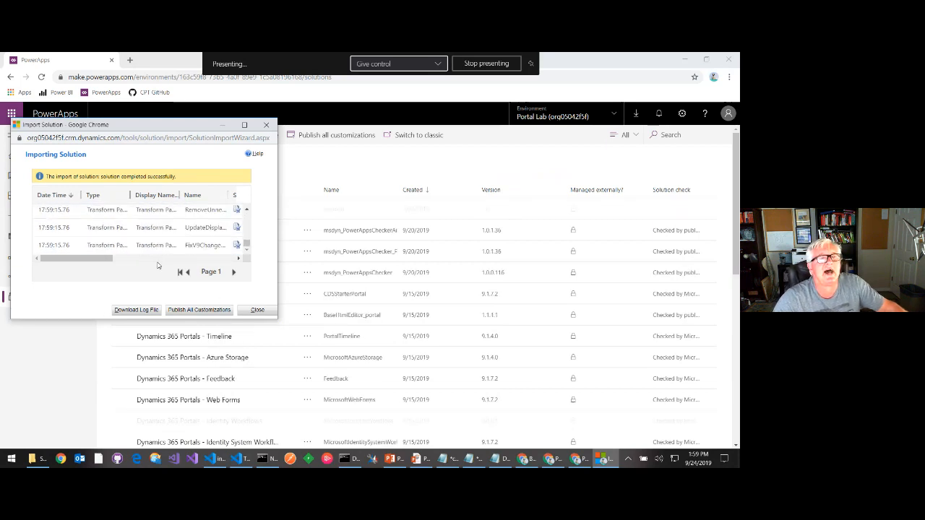
left_click(258, 310)
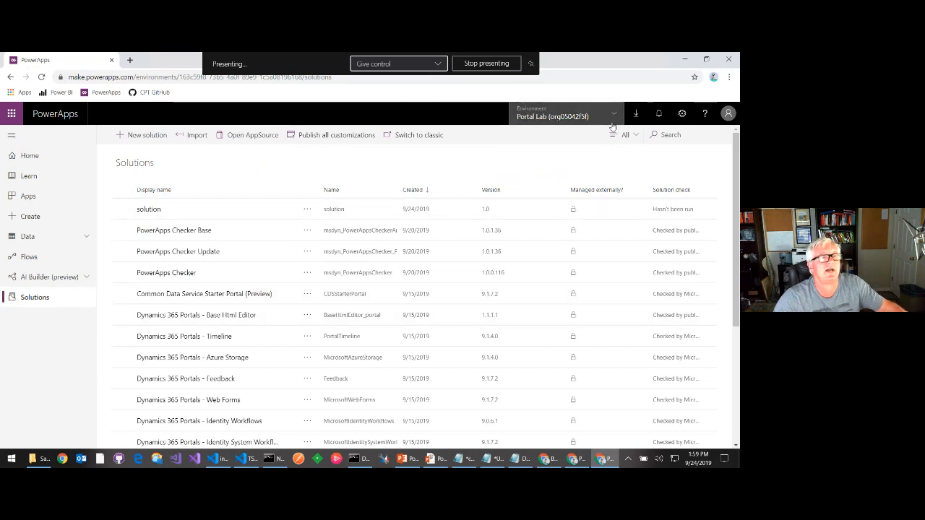
Step: Open the solution to show the cpt_CPT.RollingDice control, then return to the PowerPoint Forum slide
left_click(149, 209)
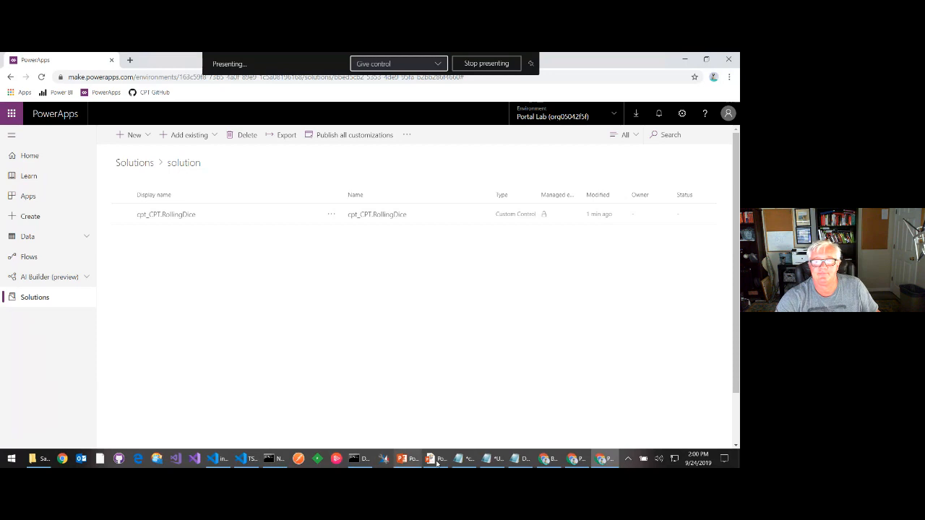
mouse_move(409, 460)
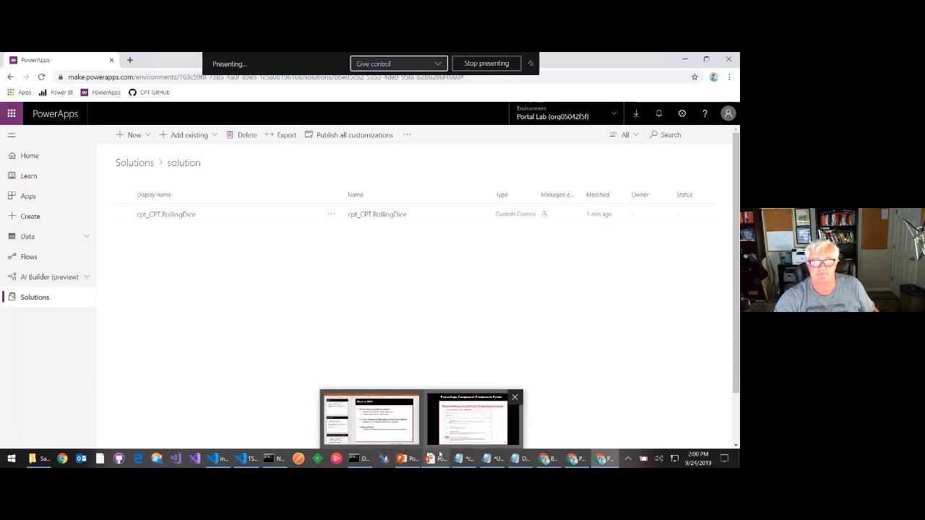
left_click(471, 420)
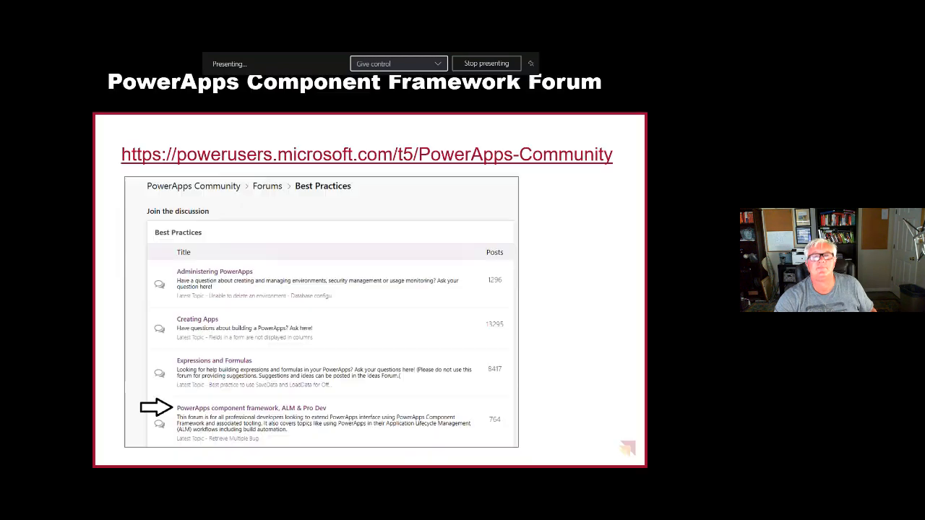